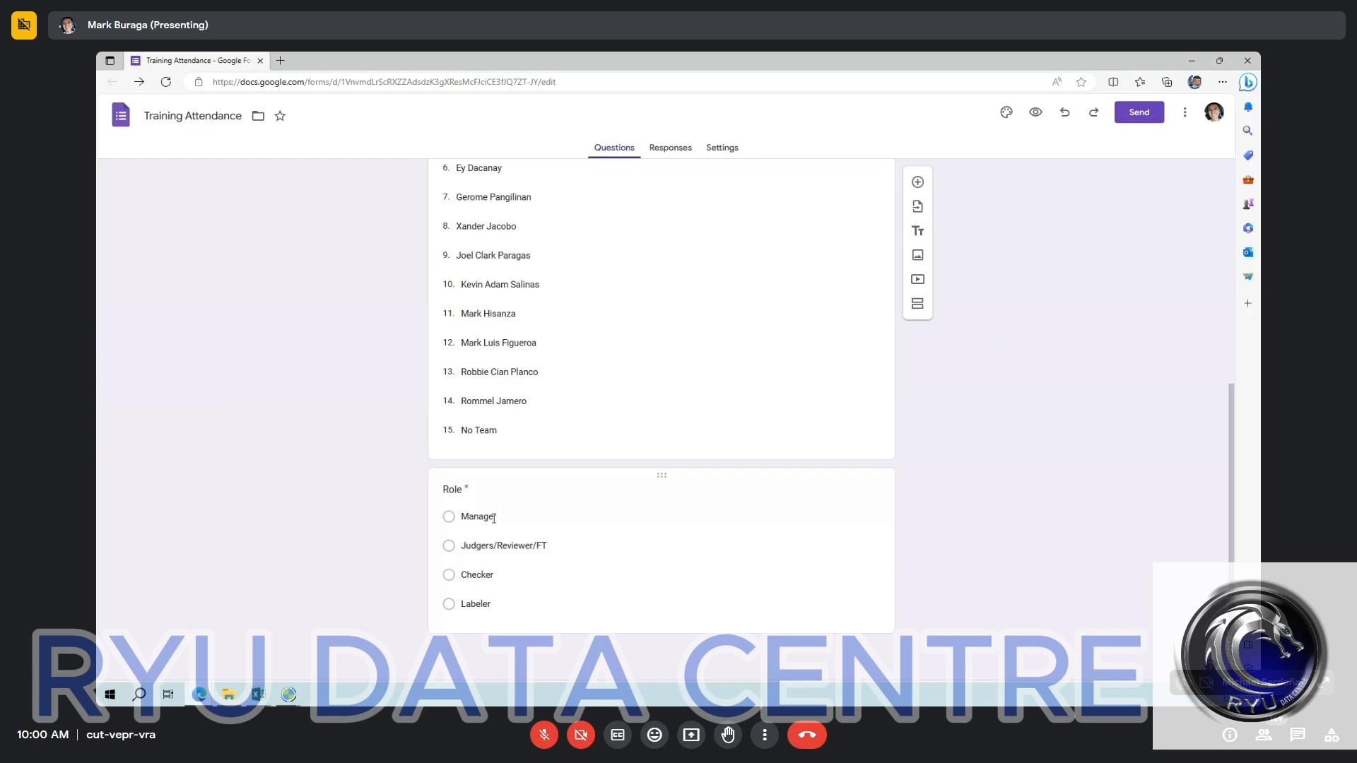
Review the Sitename, Judger/FT Team and Role questions of the Training Attendance form.
{"action": "scroll", "coordinate": [493, 518], "scroll_direction": "up", "scroll_amount": 10}
{"action": "scroll", "coordinate": [570, 418], "scroll_direction": "down", "scroll_amount": 10}
{"action": "scroll", "coordinate": [597, 321], "scroll_direction": "up", "scroll_amount": 6}
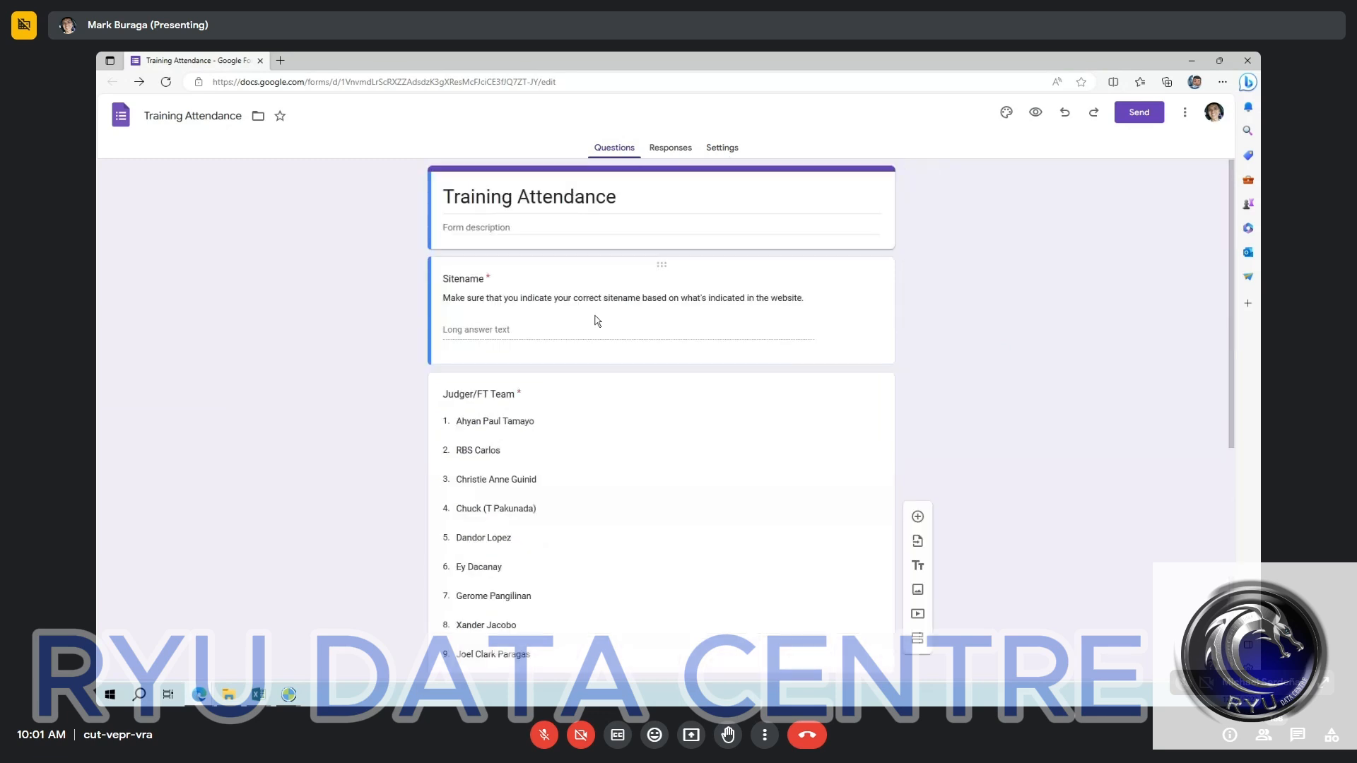
{"action": "scroll", "coordinate": [464, 549], "scroll_direction": "down", "scroll_amount": 6}
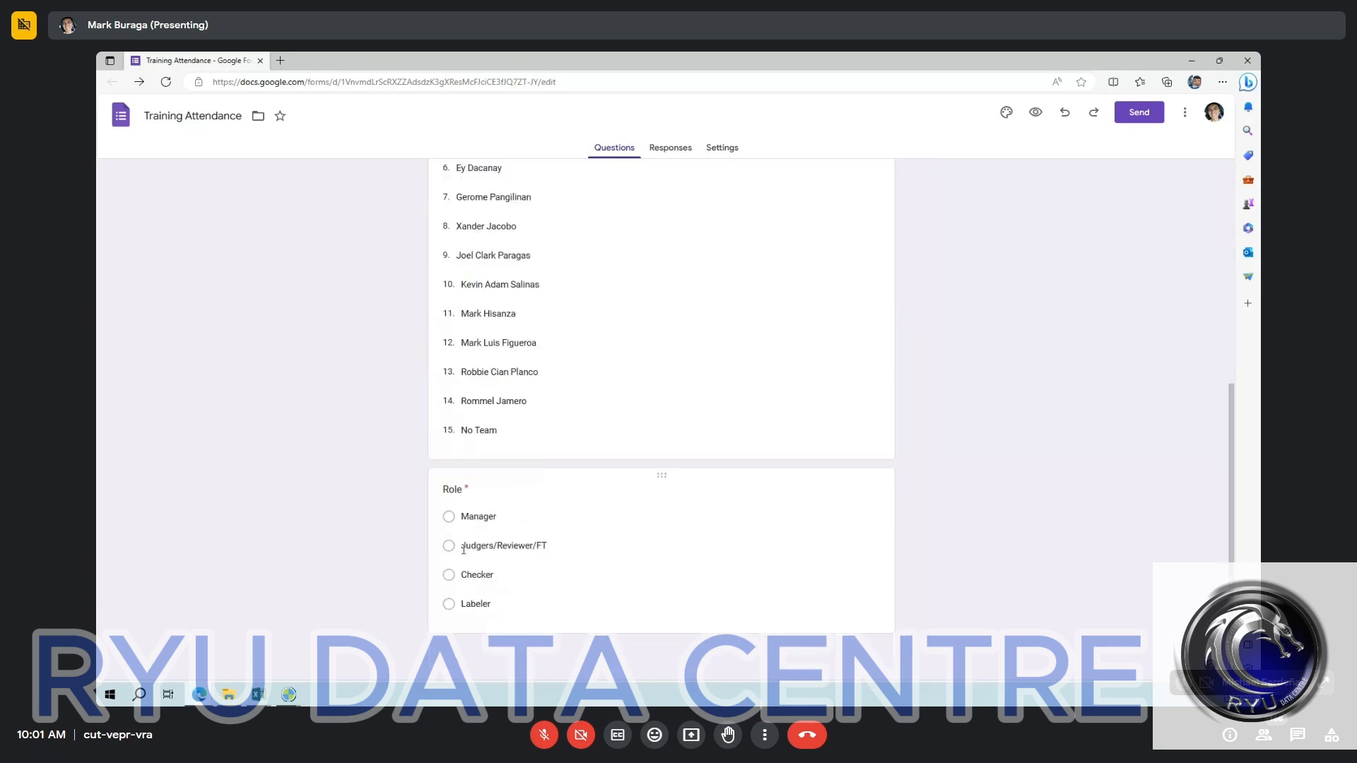
{"action": "scroll", "coordinate": [464, 549], "scroll_direction": "up", "scroll_amount": 3}
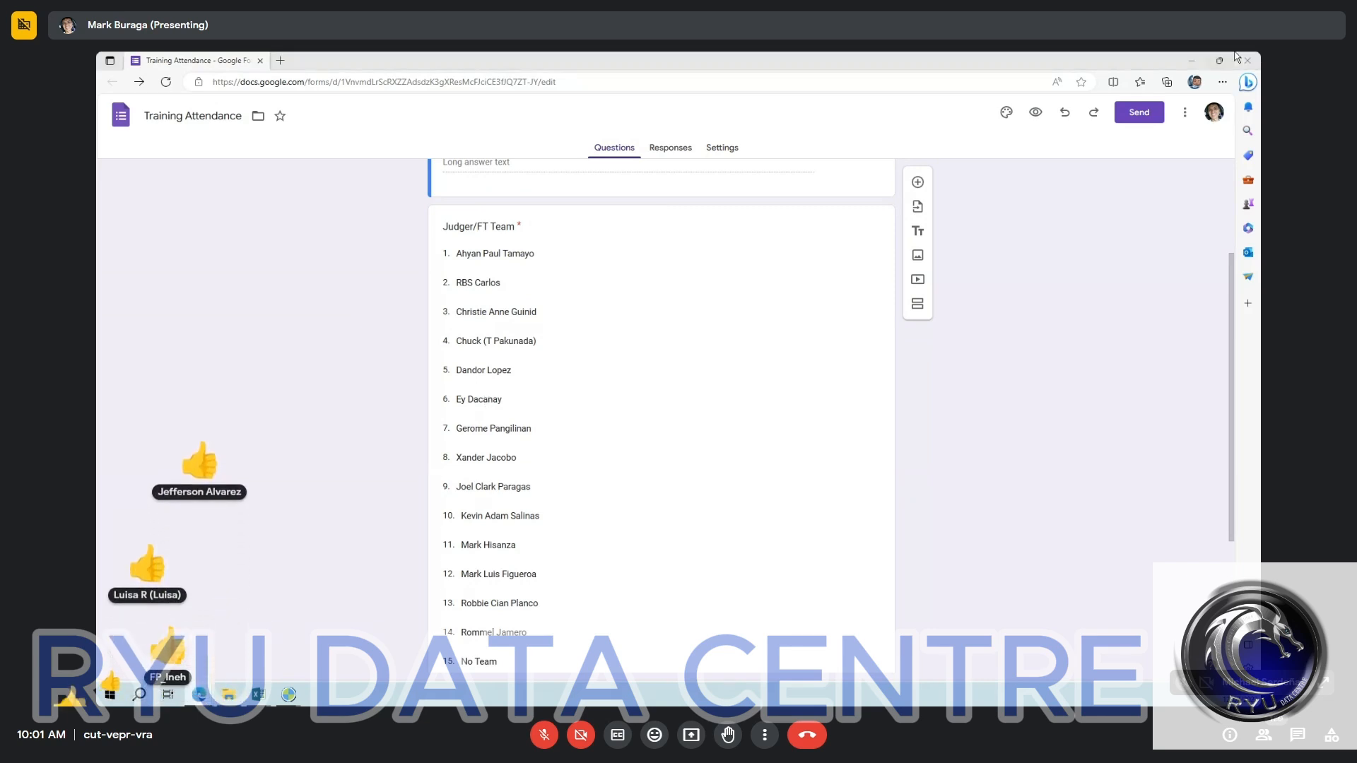
Copy the shortened share link of the Training Attendance form and close the sending options.
{"action": "left_click", "coordinate": [1138, 112]}
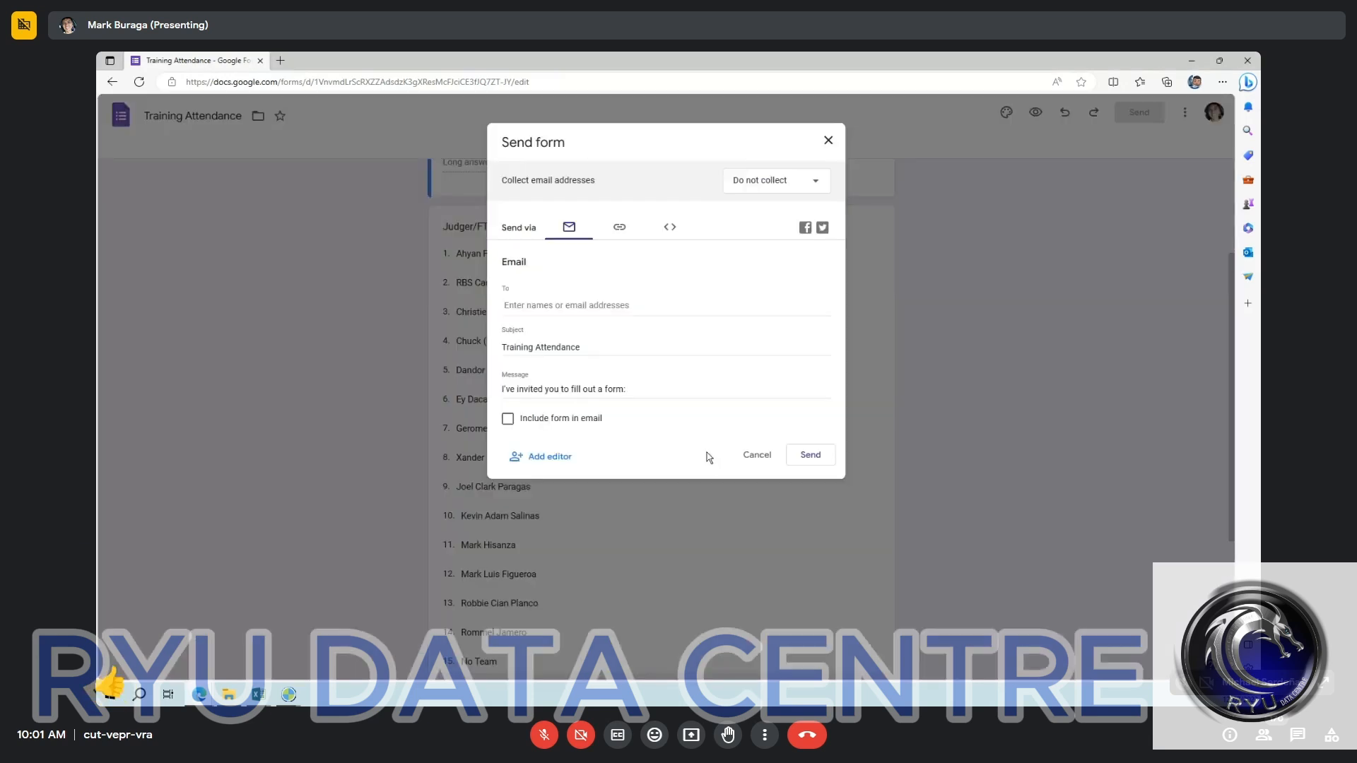
{"action": "left_click", "coordinate": [507, 419]}
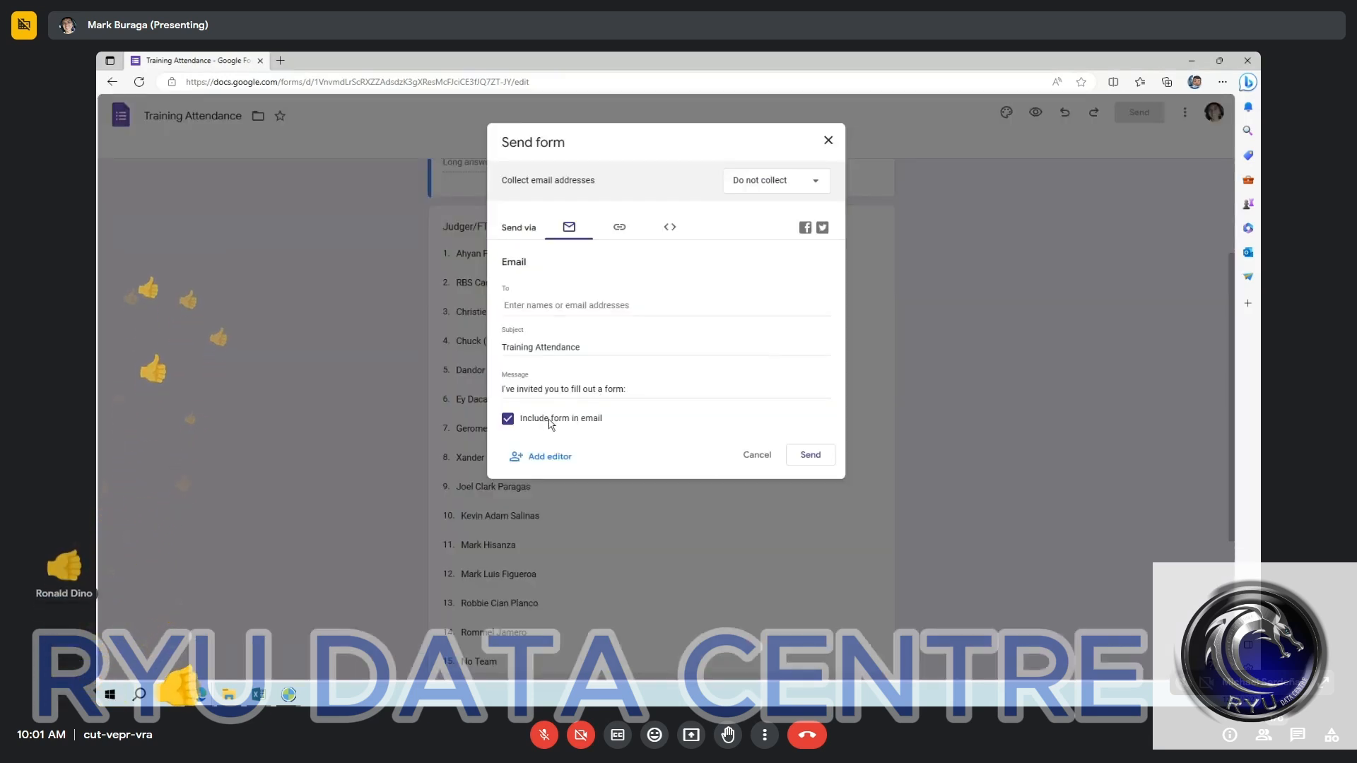
{"action": "left_click", "coordinate": [619, 227]}
{"action": "left_click", "coordinate": [507, 305]}
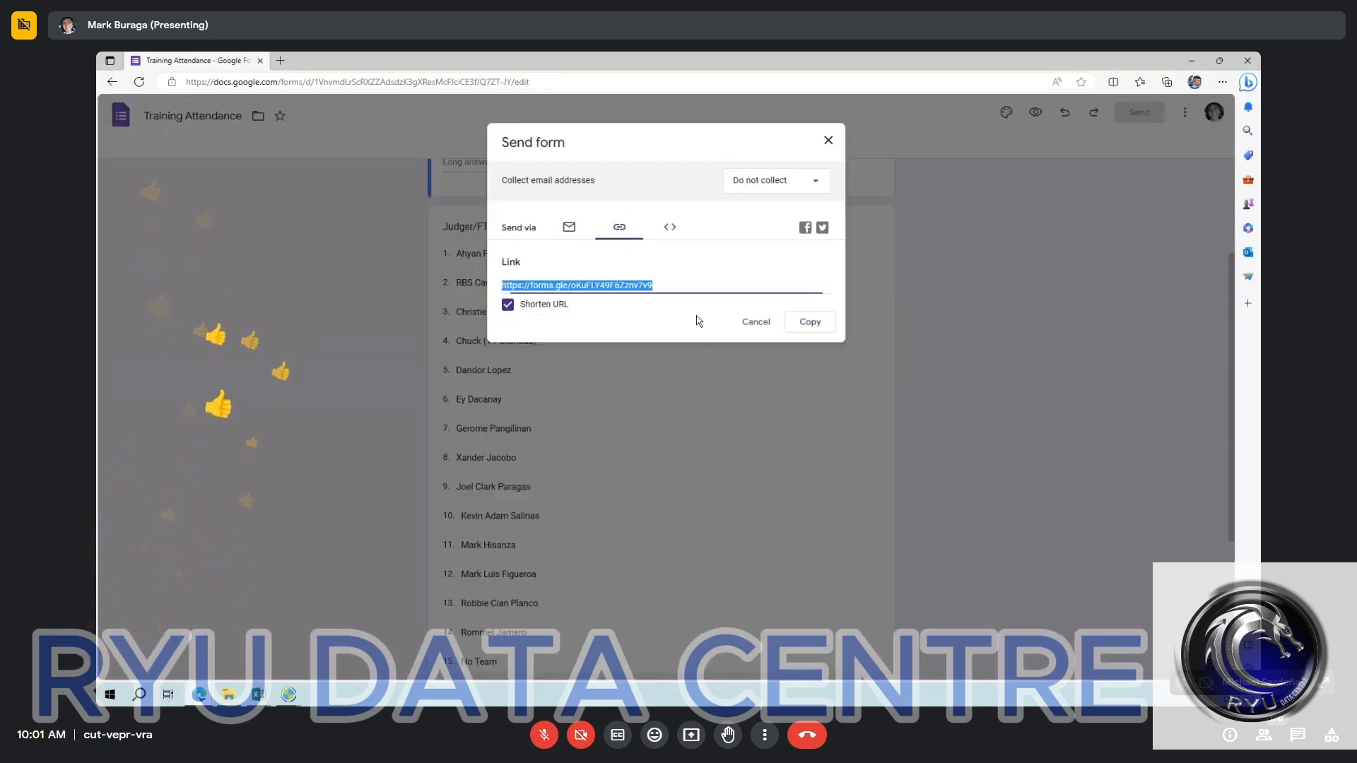
{"action": "left_click", "coordinate": [808, 322]}
{"action": "left_click", "coordinate": [827, 141]}
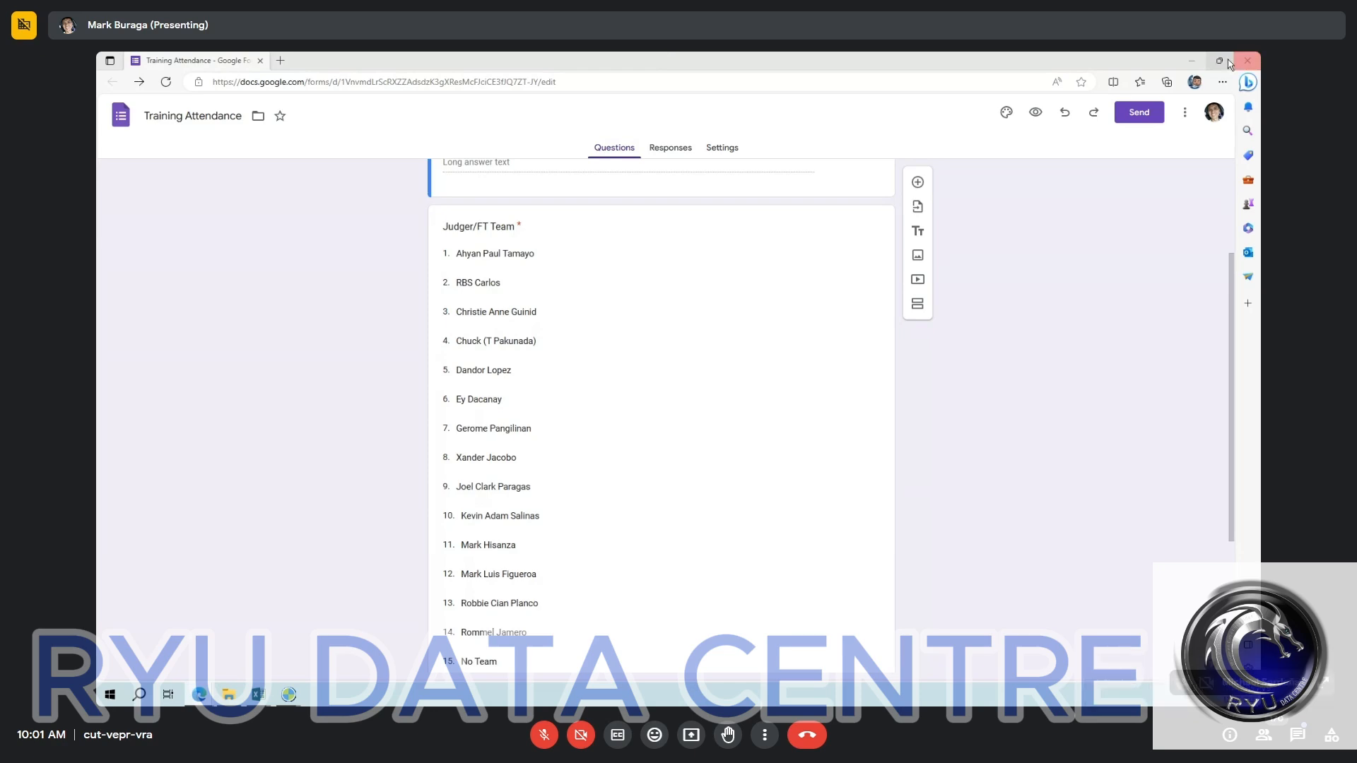
Close the browser to switch to ginger-2018, and enlarge the corner terrace in the aerial images.
{"action": "left_click", "coordinate": [1249, 61]}
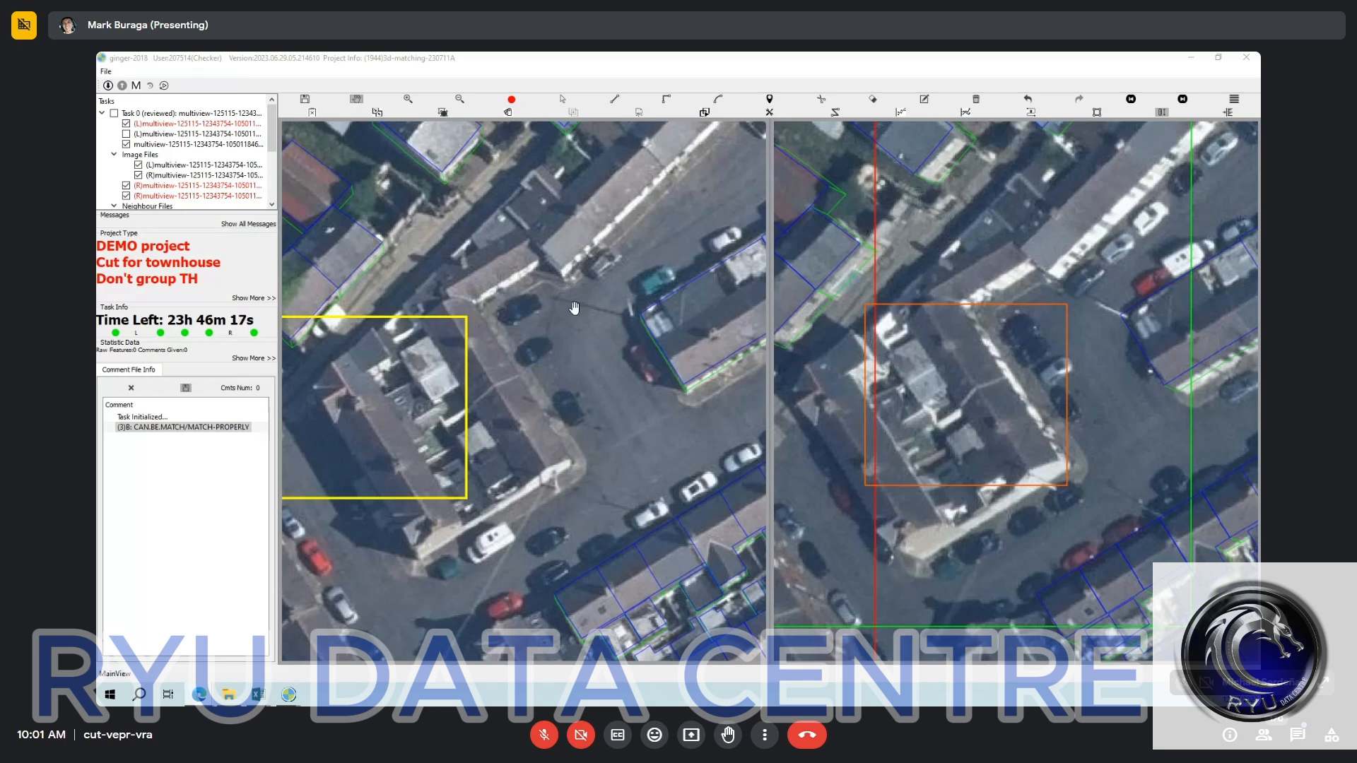
{"action": "left_click_drag", "start_coordinate": [574, 308], "coordinate": [578, 321]}
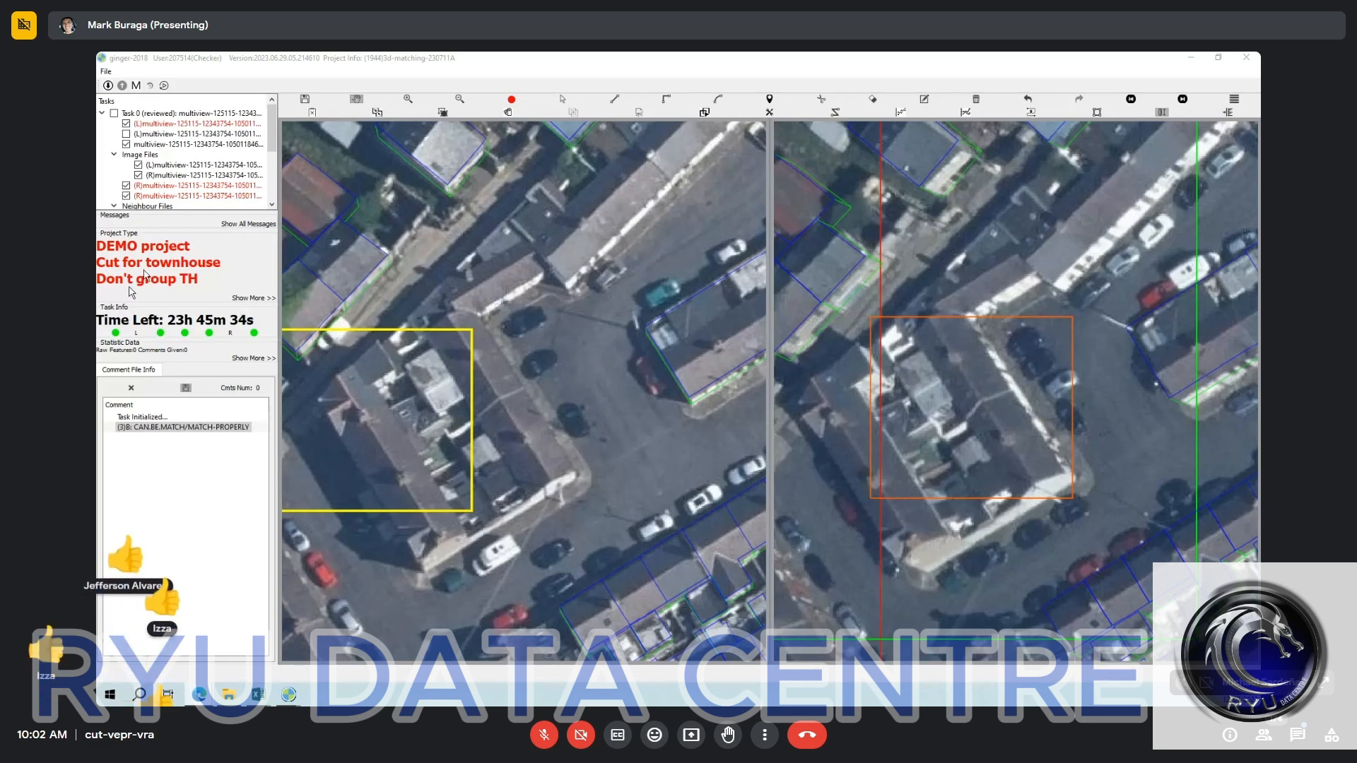
{"action": "left_click_drag", "start_coordinate": [457, 437], "coordinate": [484, 452]}
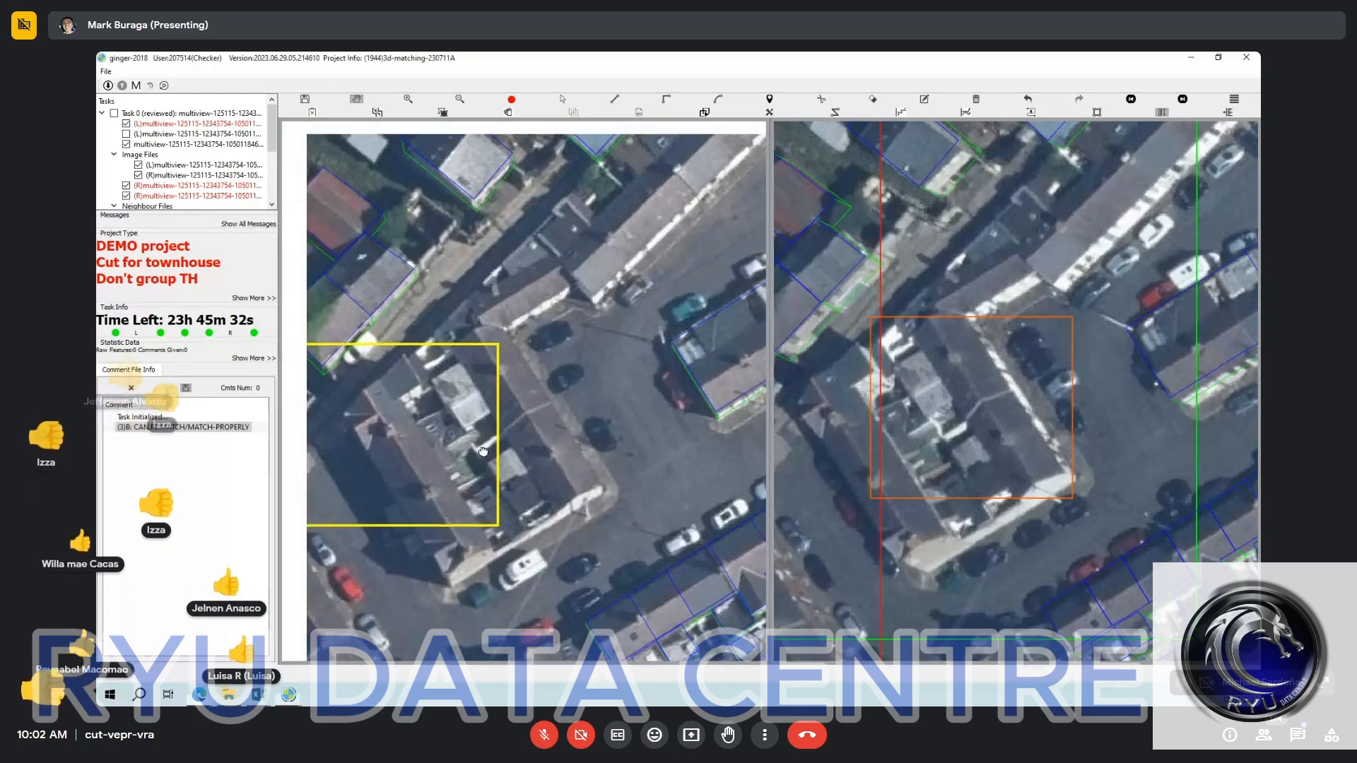
{"action": "scroll", "coordinate": [484, 451], "scroll_direction": "up", "scroll_amount": 1}
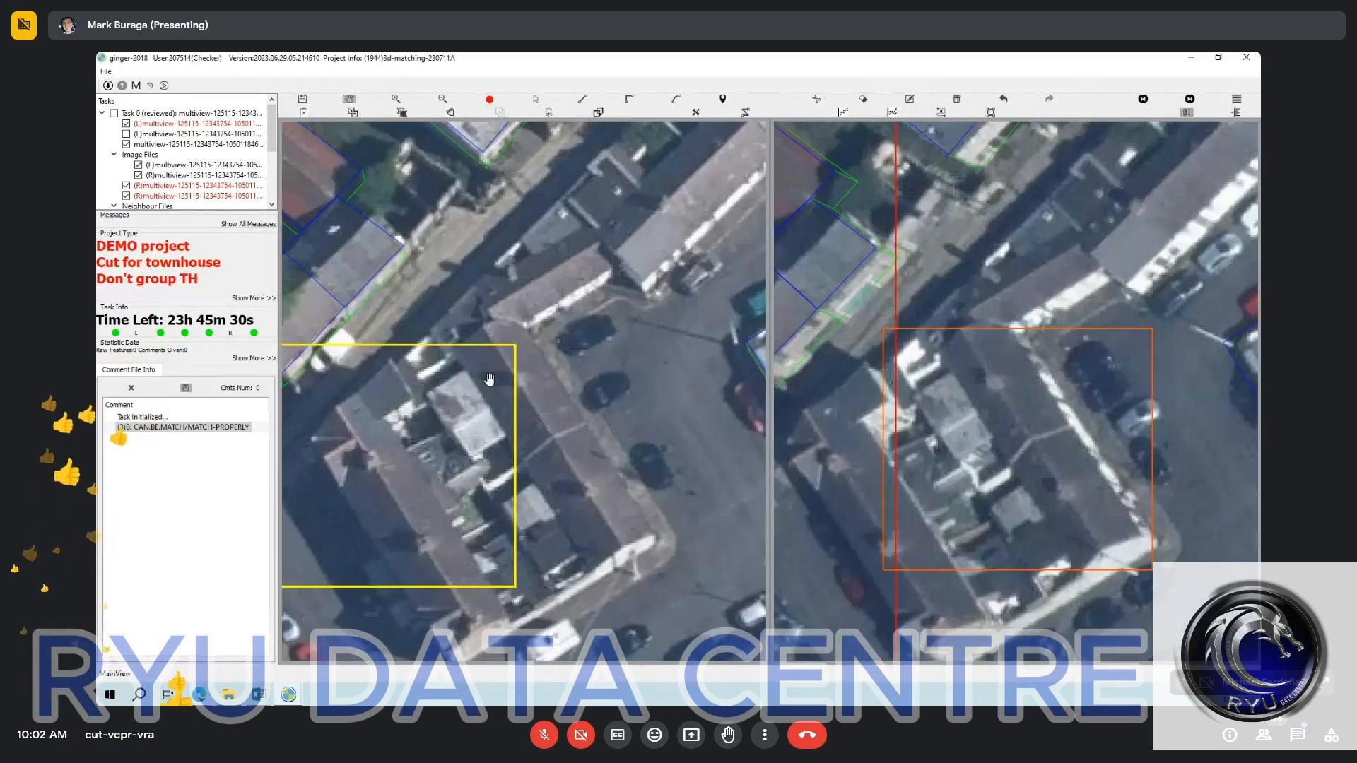
{"action": "scroll", "coordinate": [474, 382], "scroll_direction": "up", "scroll_amount": 1}
Restore the removed terrace outlines by undoing, and delete them all again in both images.
{"action": "key", "text": "s"}
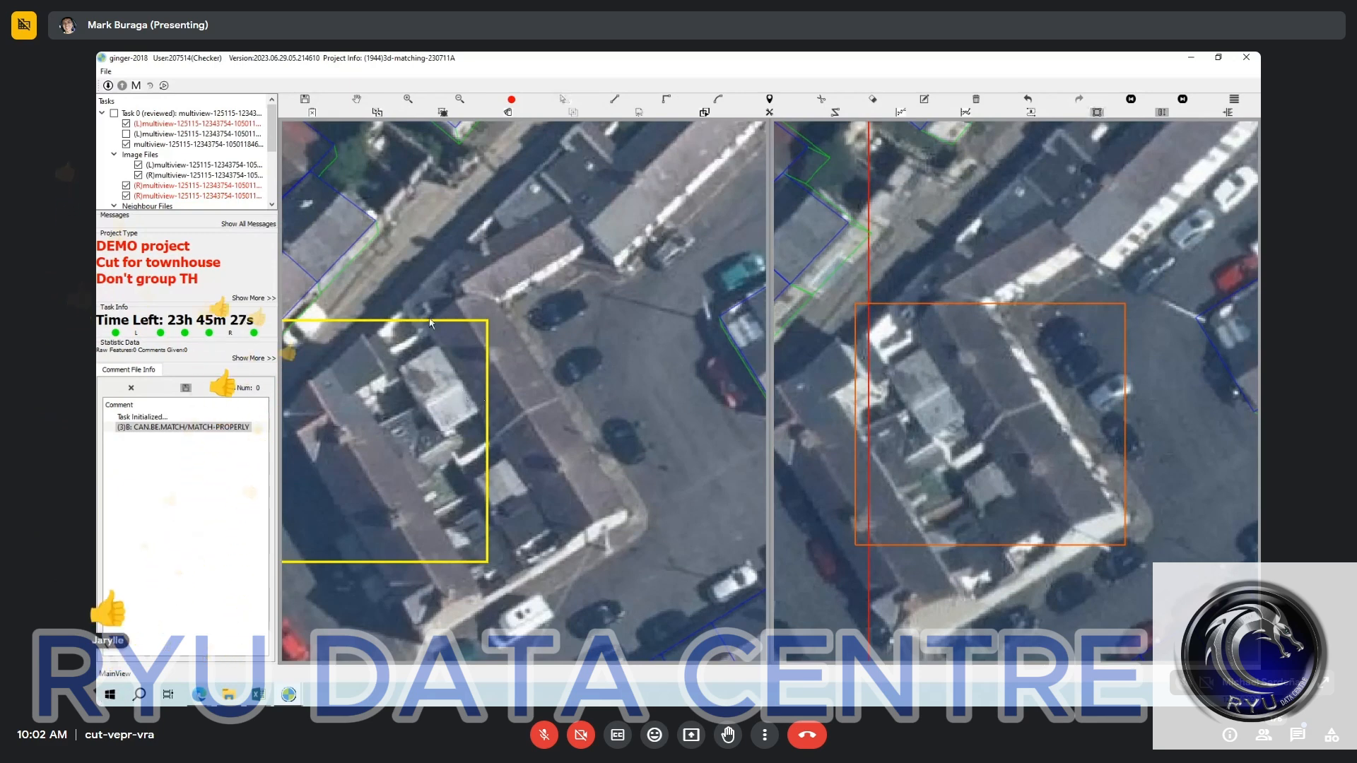
{"action": "key", "text": "ctrl+z"}
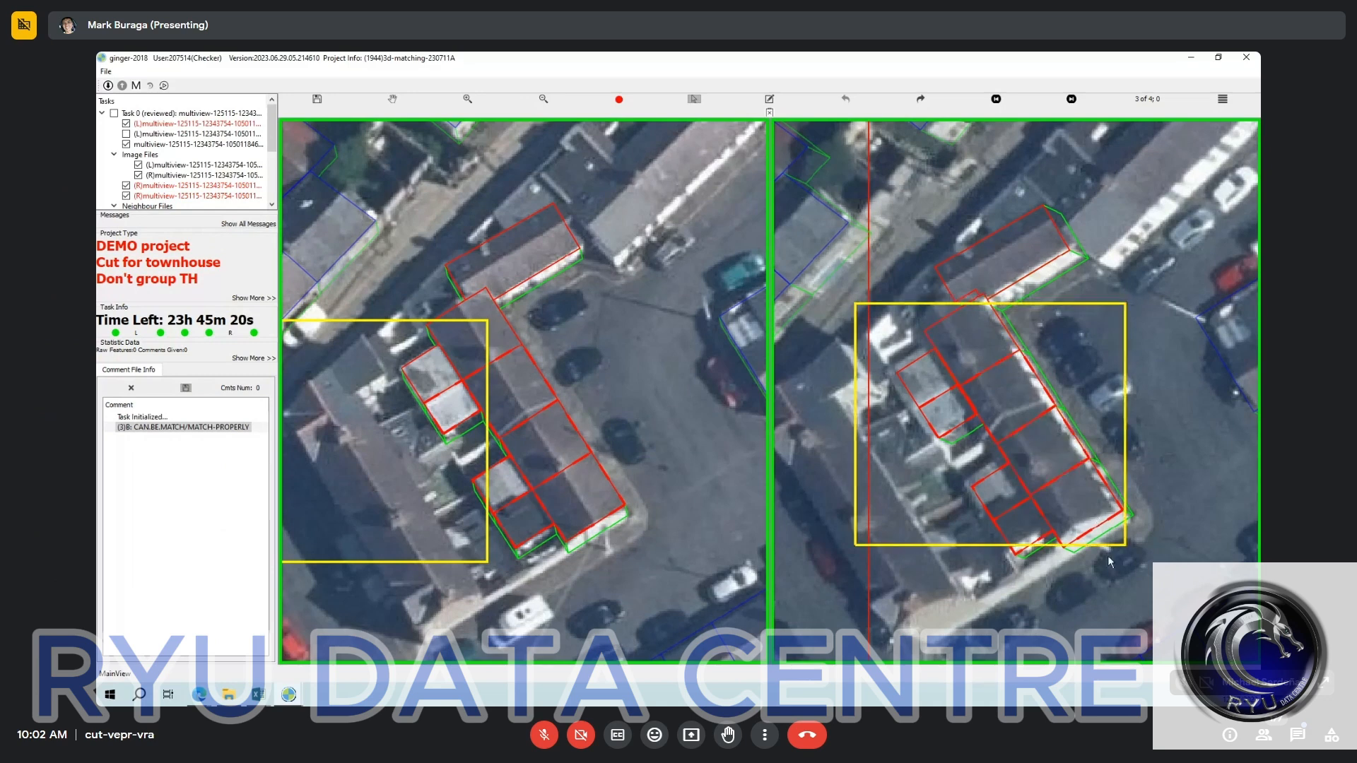
{"action": "left_click", "coordinate": [1134, 537]}
{"action": "key", "text": "ctrl+a"}
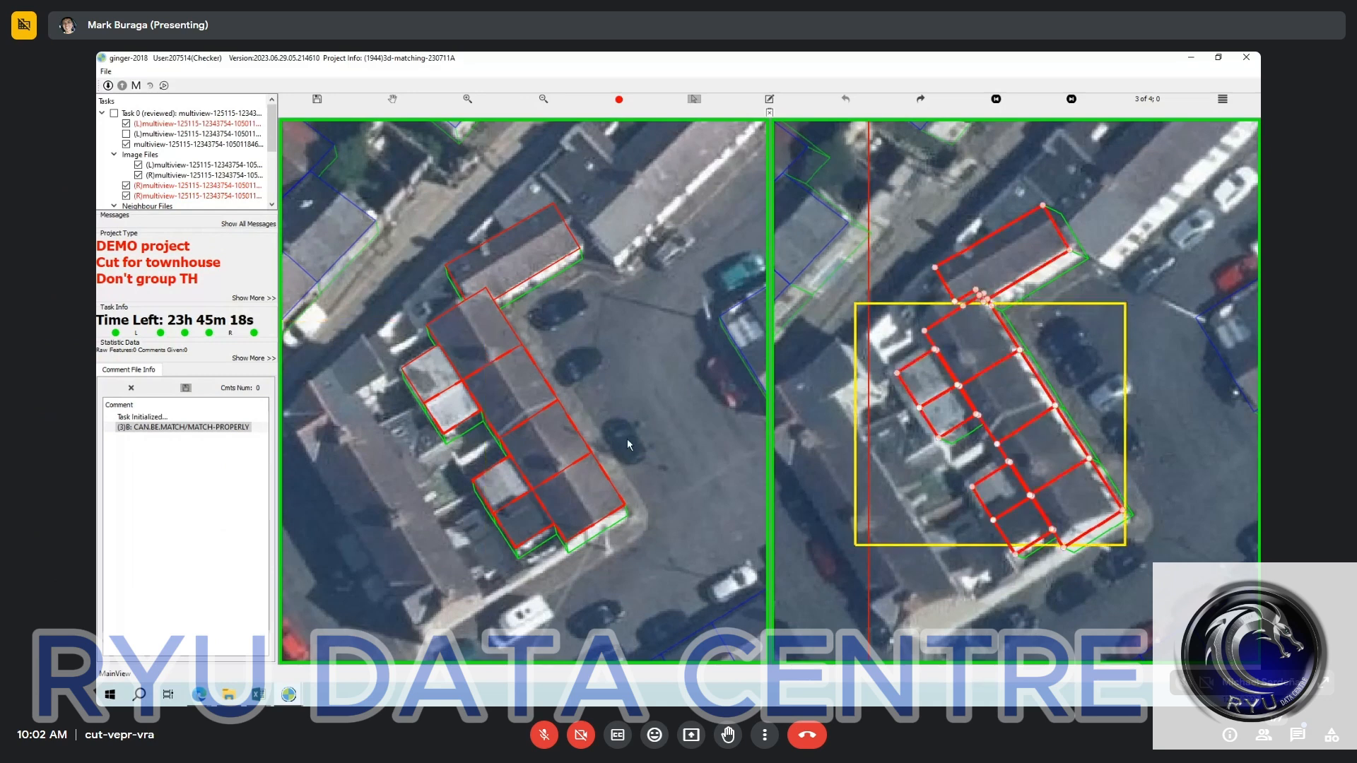
{"action": "left_click_drag", "start_coordinate": [386, 259], "coordinate": [673, 563]}
{"action": "key", "text": "Delete"}
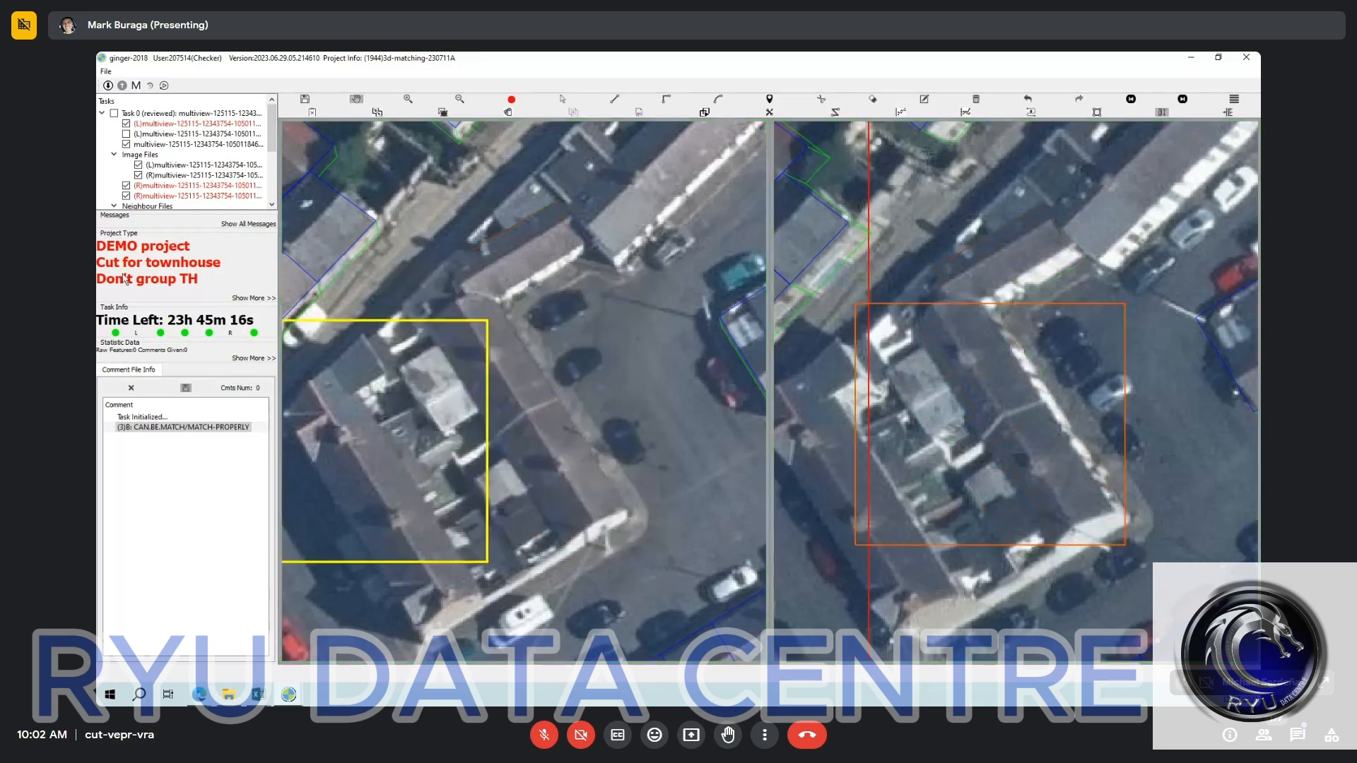
View the task information of Task 0.
{"action": "left_click", "coordinate": [195, 117]}
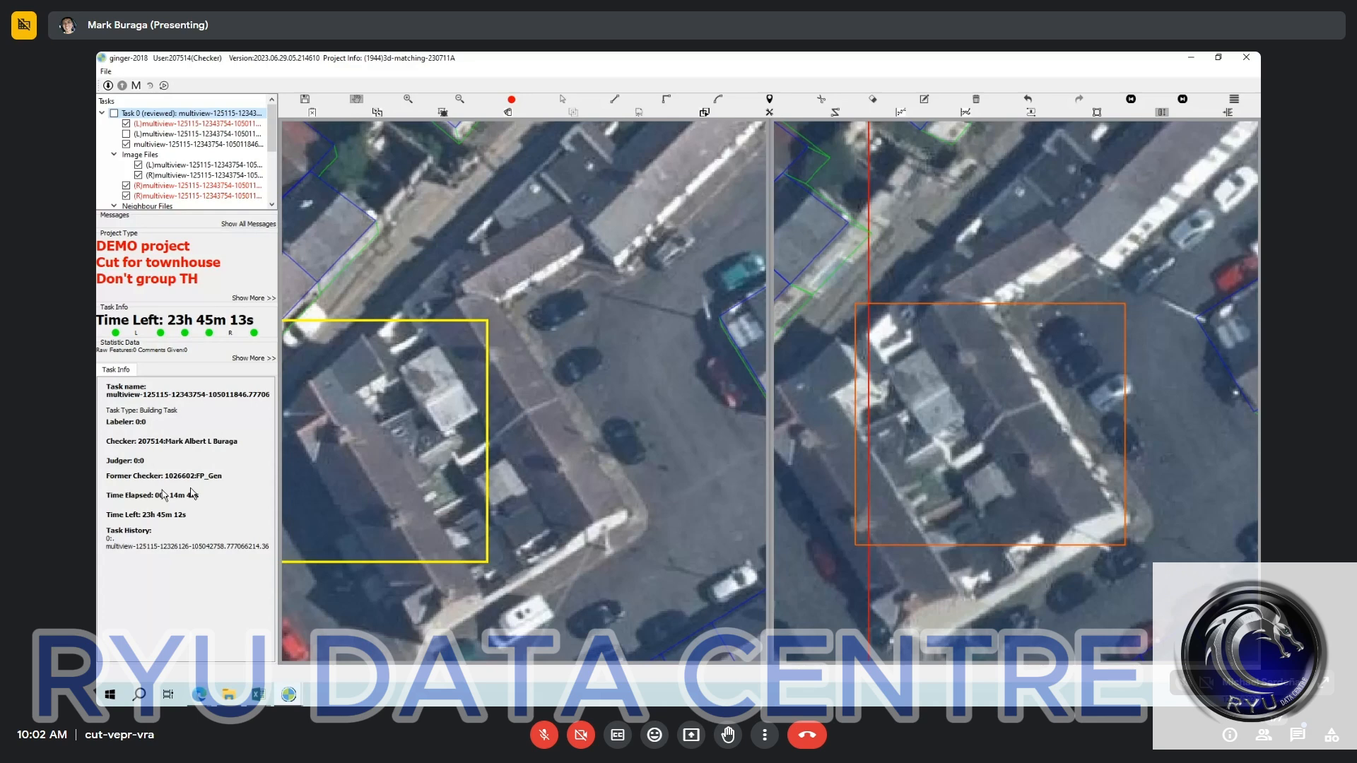
{"action": "left_click", "coordinate": [492, 330]}
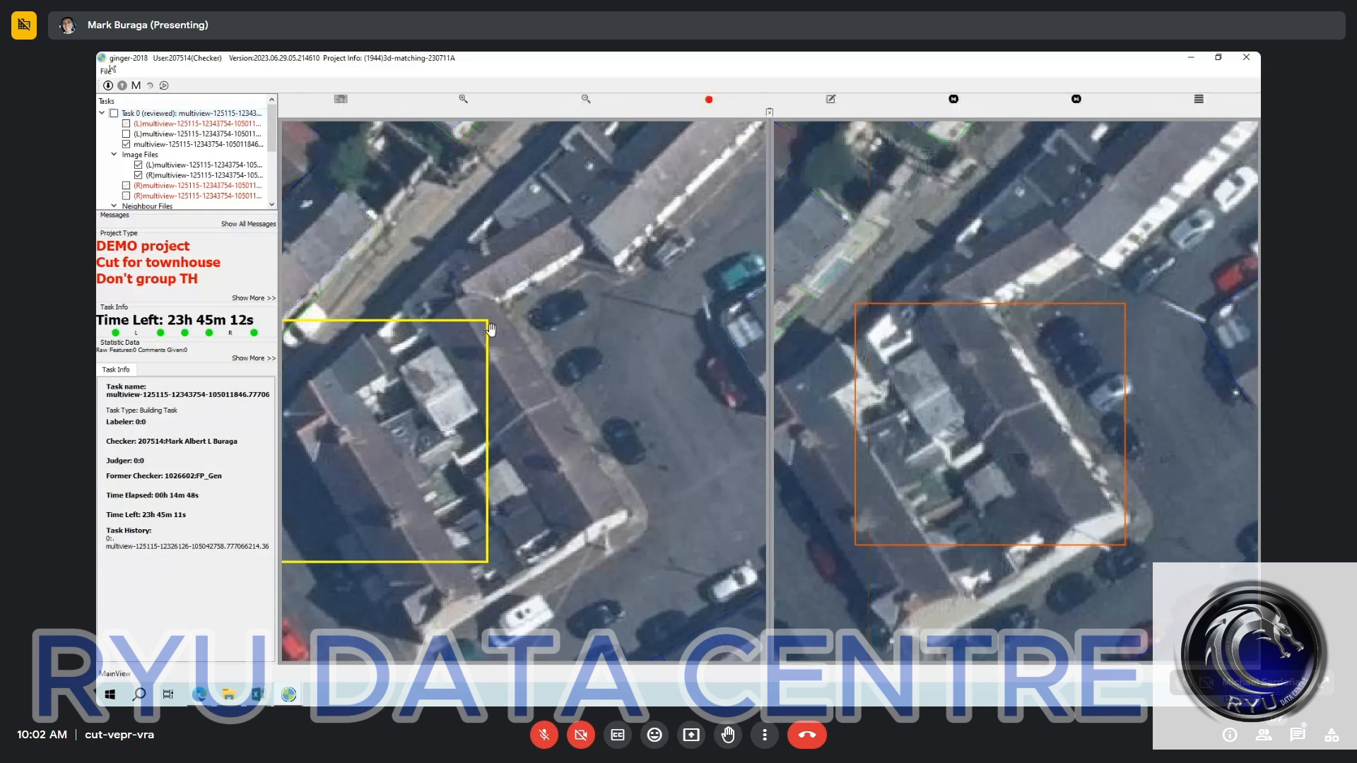
{"action": "left_click", "coordinate": [166, 117]}
{"action": "left_click", "coordinate": [474, 386]}
{"action": "key", "text": "space"}
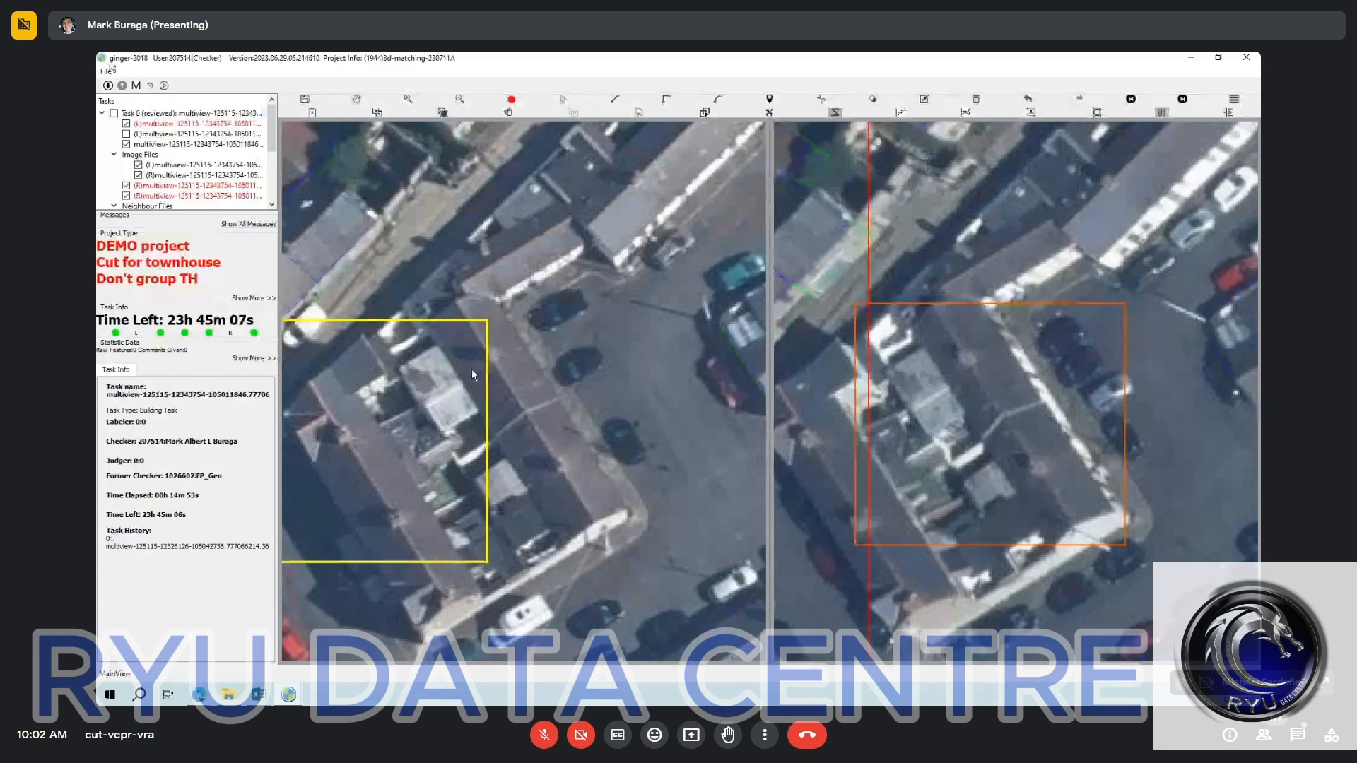
{"action": "left_click", "coordinate": [564, 540]}
{"action": "left_click", "coordinate": [431, 323]}
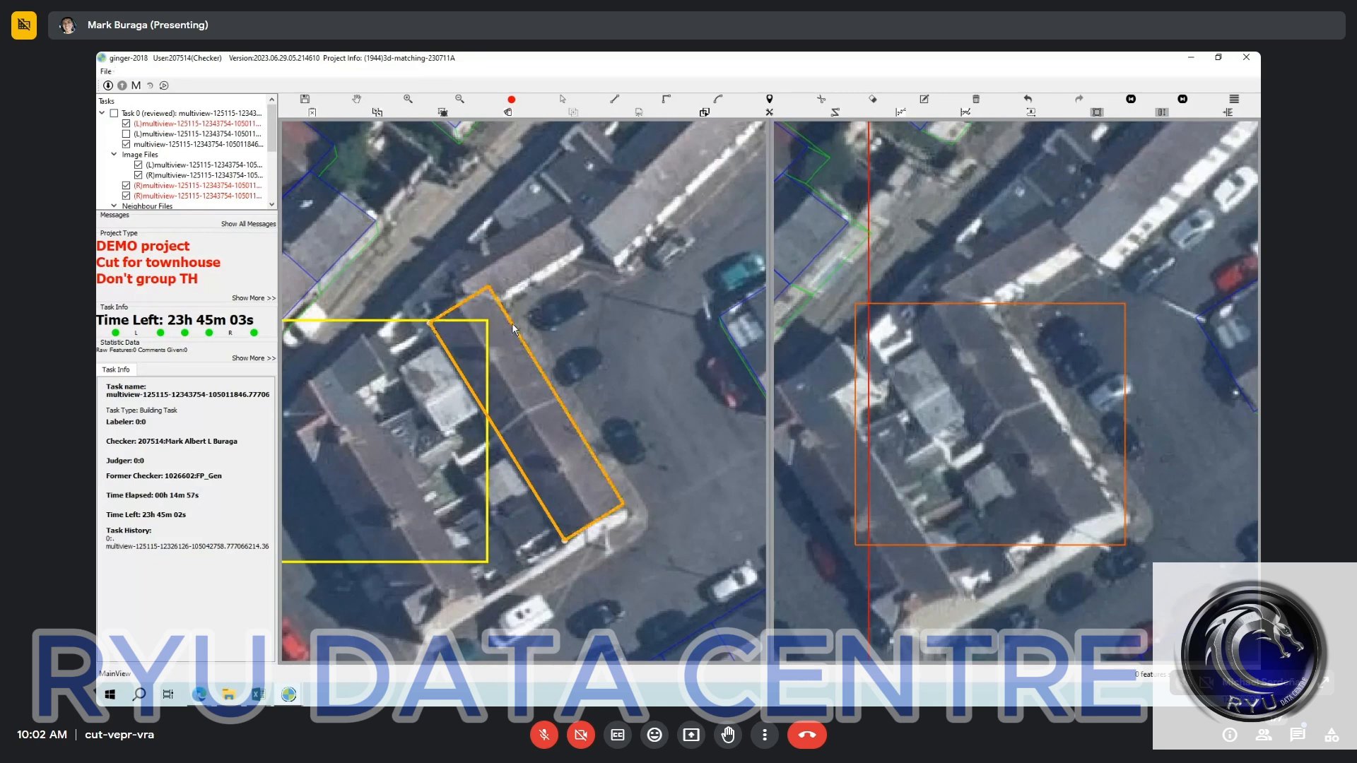
{"action": "key", "text": "Escape"}
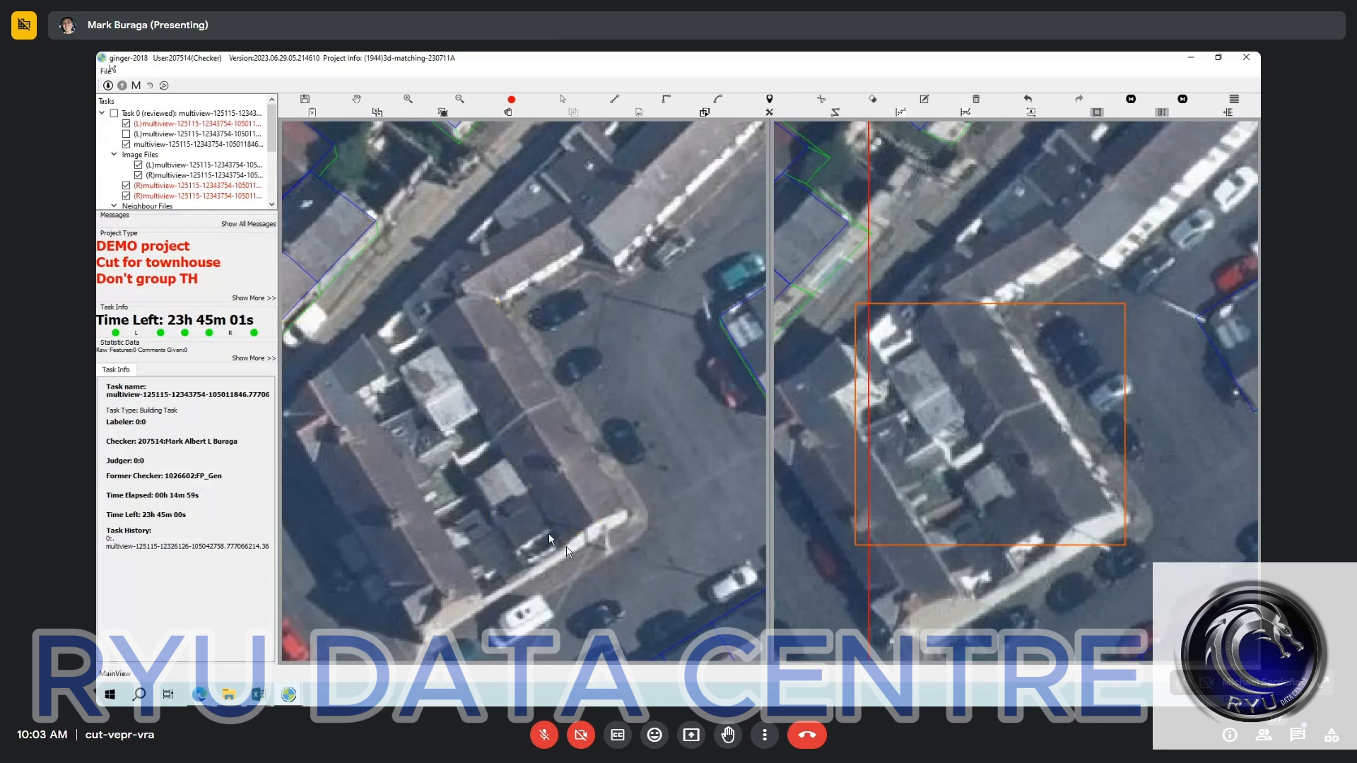
Outline the long terrace roof facing the parked cars with a rotated rectangle in the left image.
{"action": "left_click", "coordinate": [565, 545]}
{"action": "left_click", "coordinate": [430, 327]}
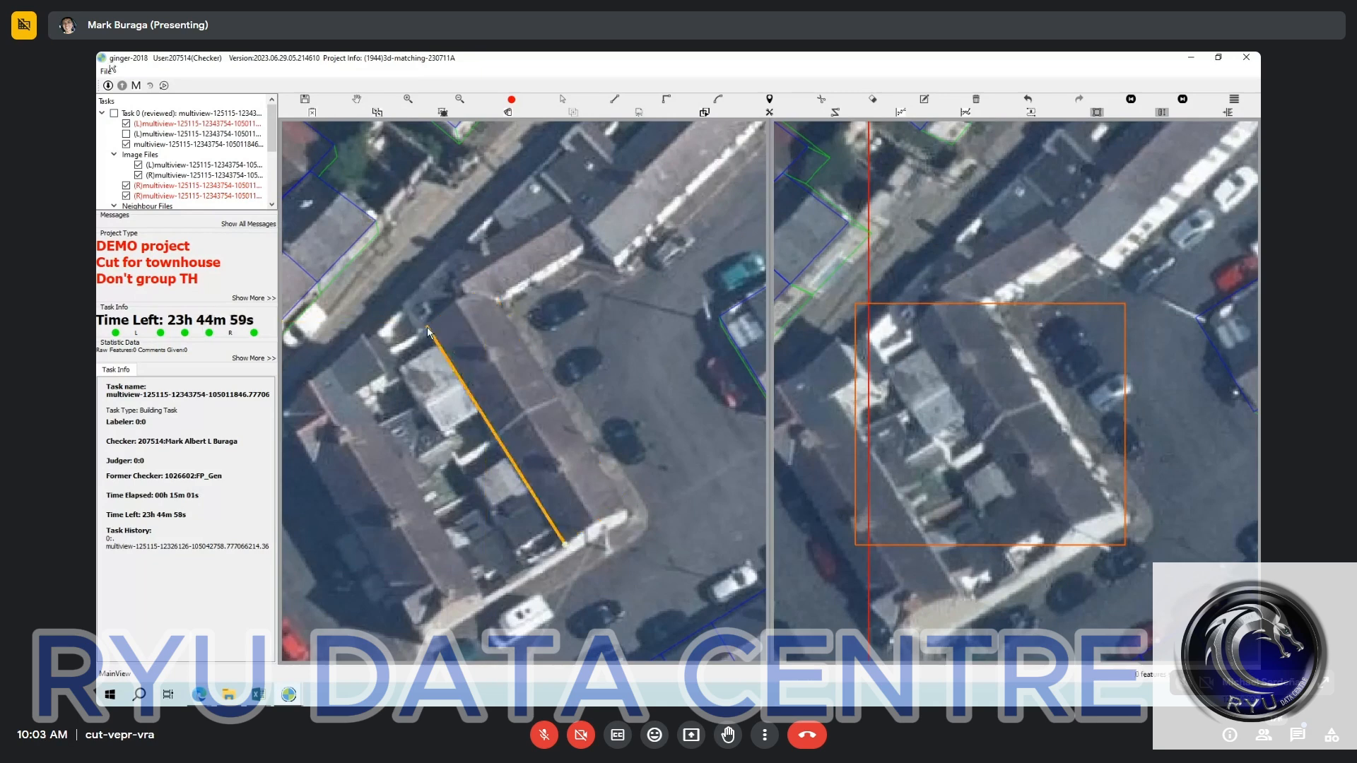
{"action": "left_click", "coordinate": [502, 315]}
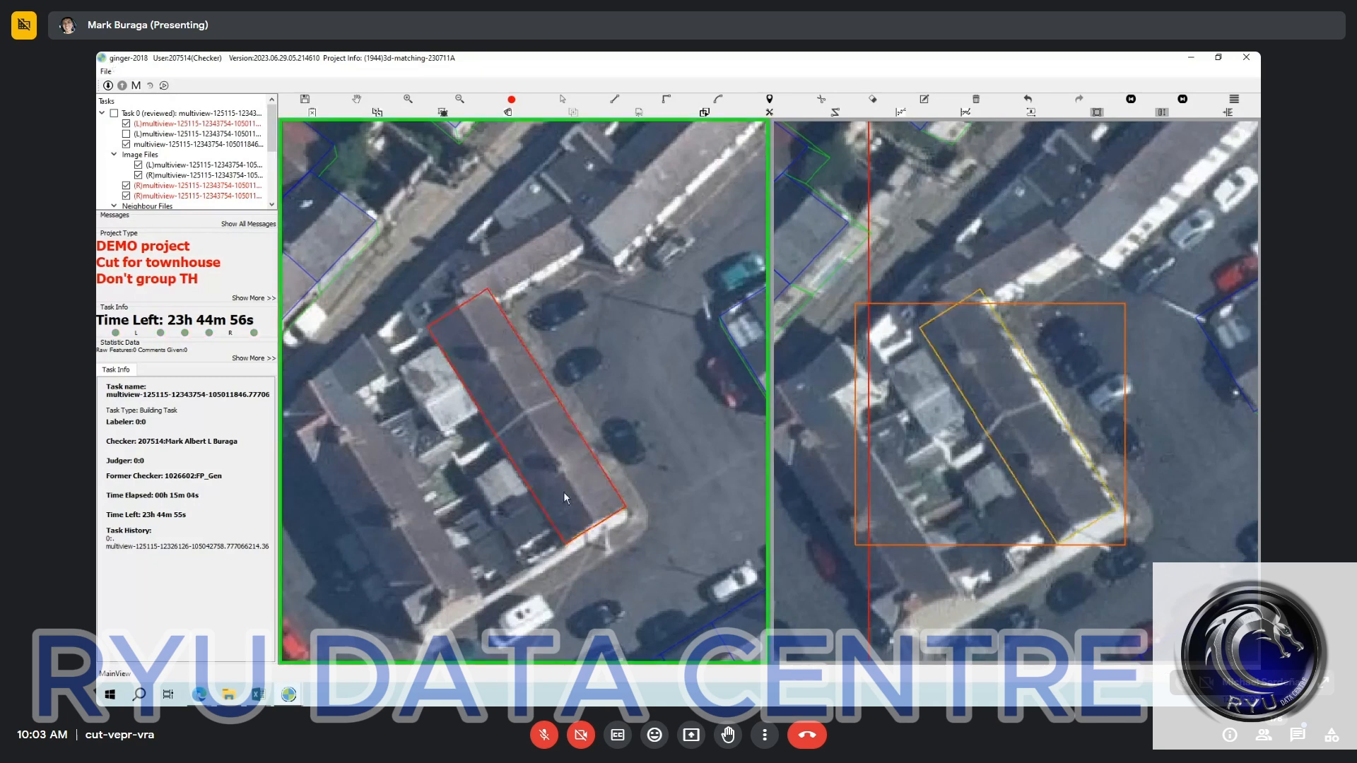
{"action": "key", "text": "Escape"}
Select the new terrace outline and nudge its matching counterpart in the right image toward the building base.
{"action": "left_click", "coordinate": [565, 494]}
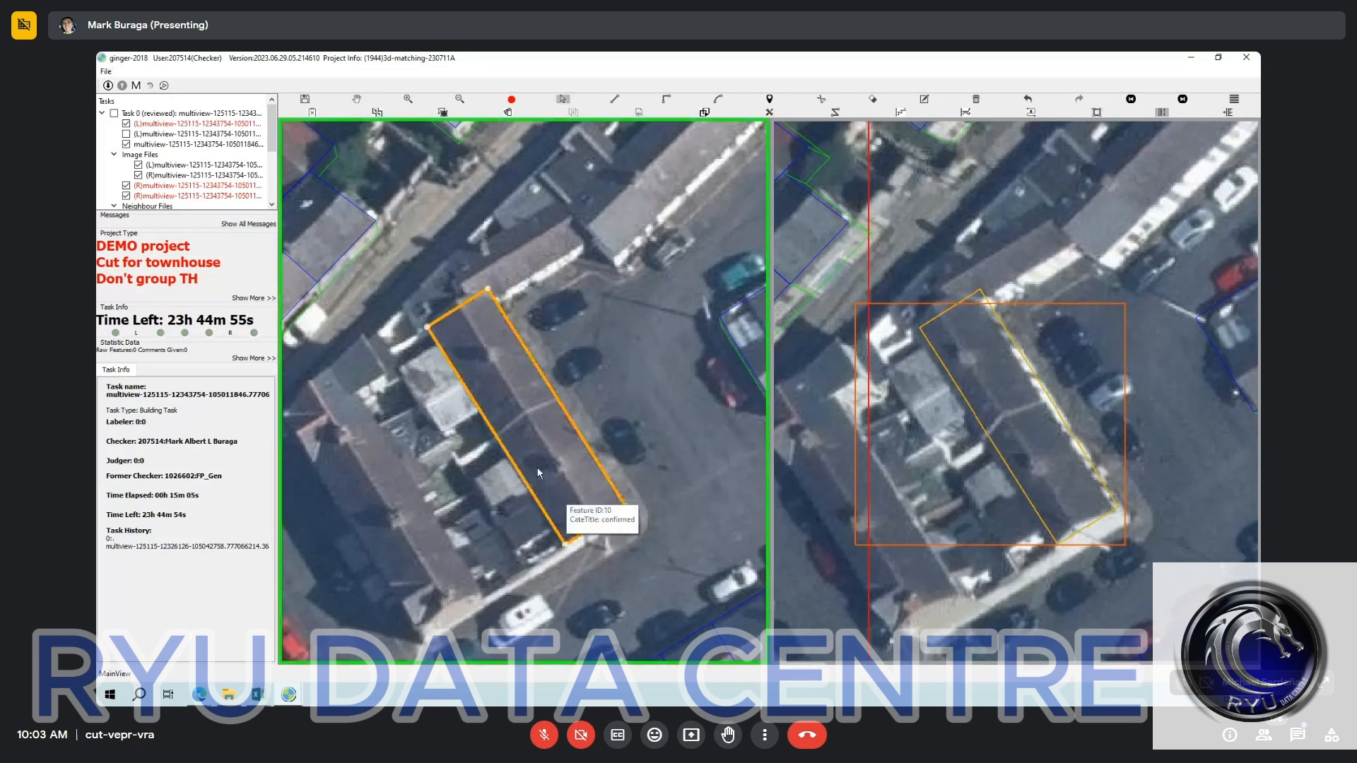
{"action": "key", "text": "Down"}
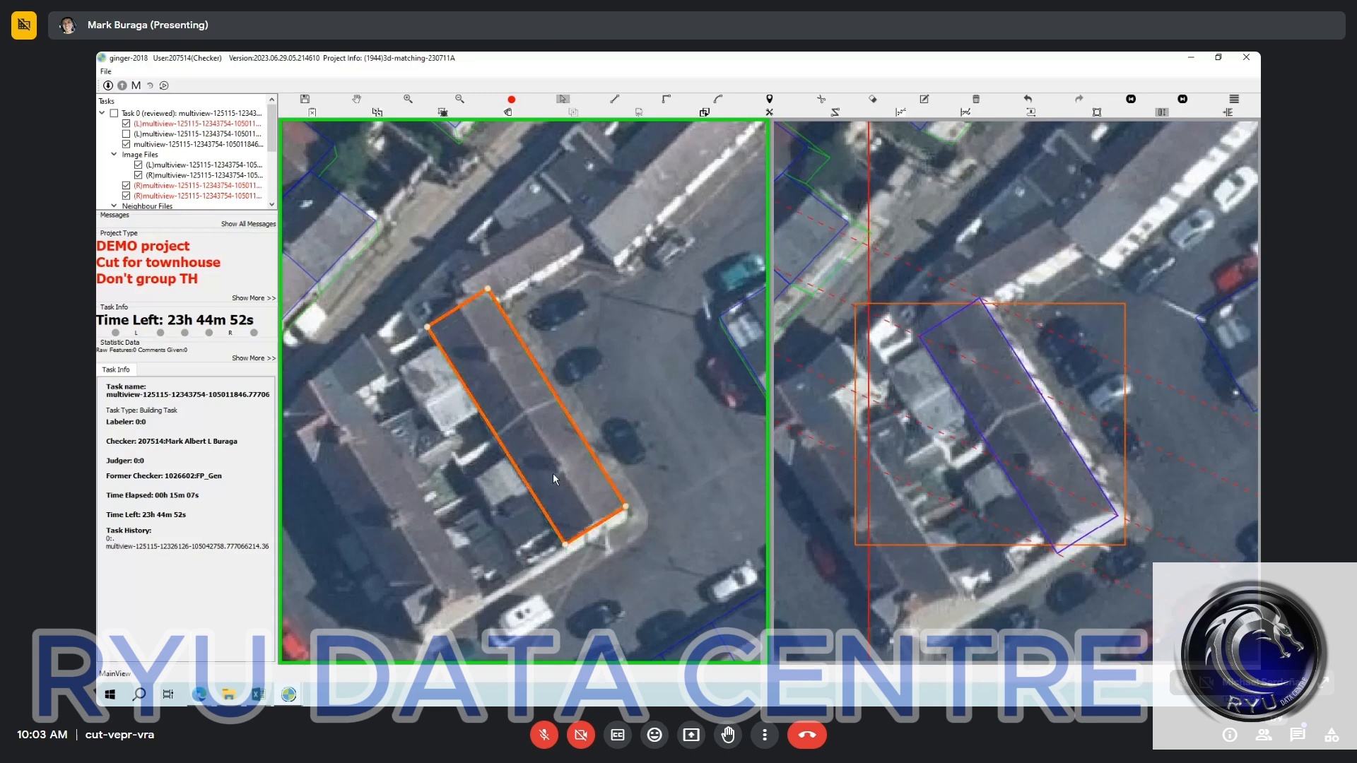
{"action": "key", "text": "Up"}
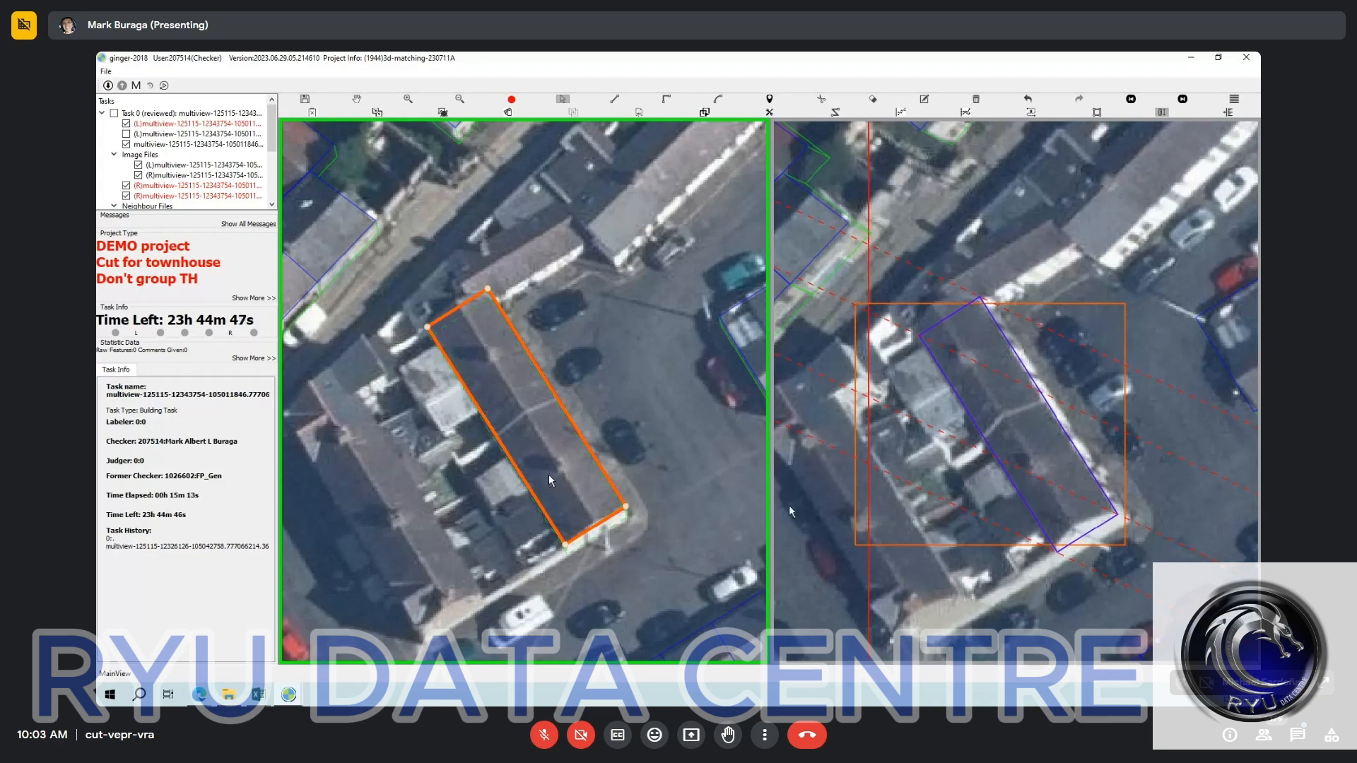
Select the terrace outline in the right image and shift it slightly to align it with the roof.
{"action": "left_click", "coordinate": [1107, 545]}
{"action": "left_click", "coordinate": [1068, 495]}
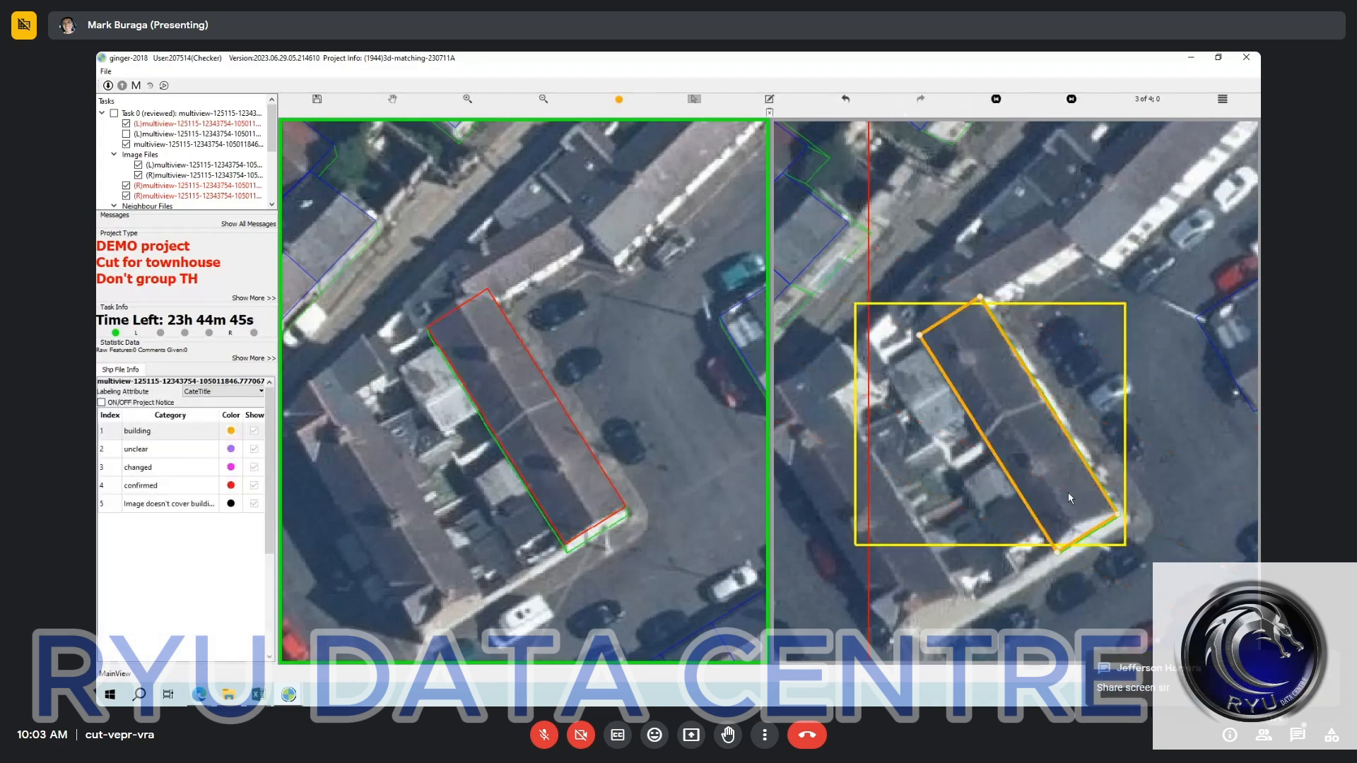
{"action": "left_click_drag", "start_coordinate": [1067, 492], "coordinate": [1066, 488]}
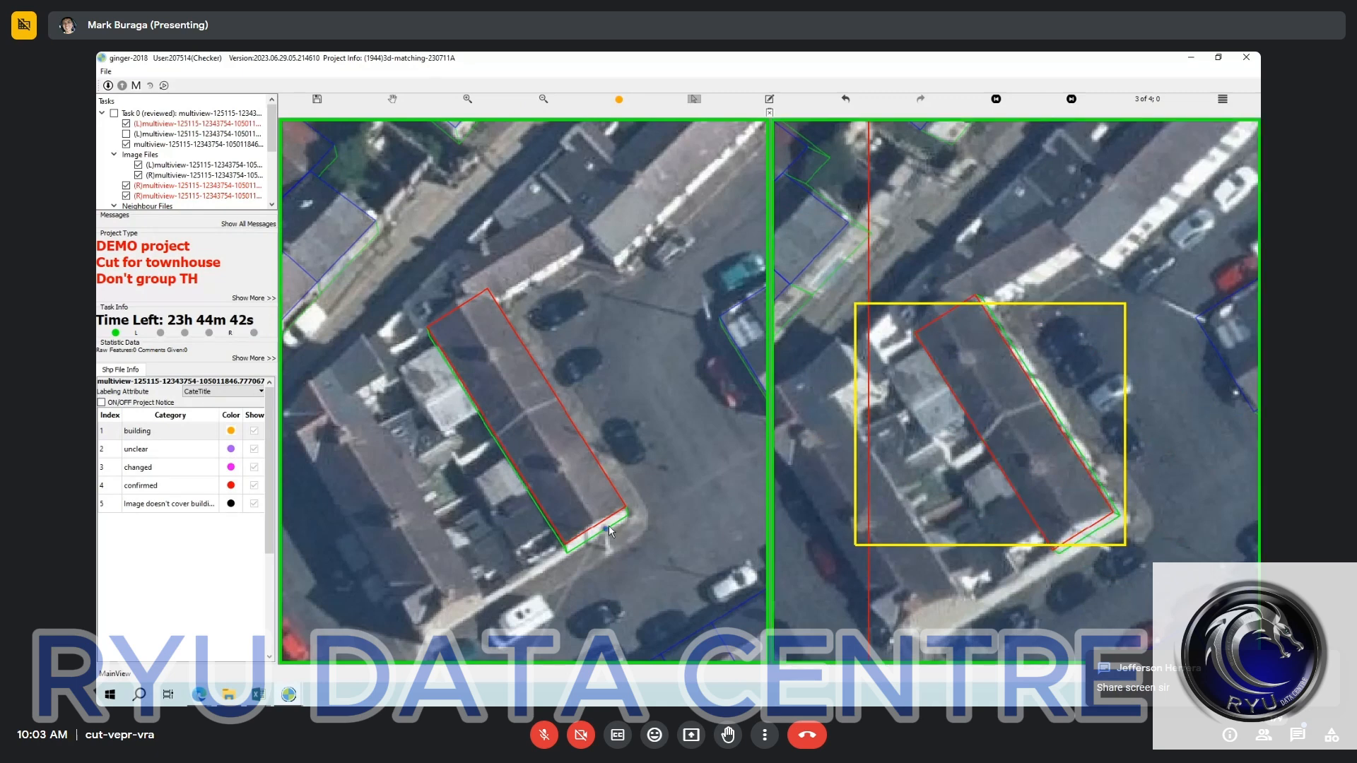
{"action": "key", "text": "Escape"}
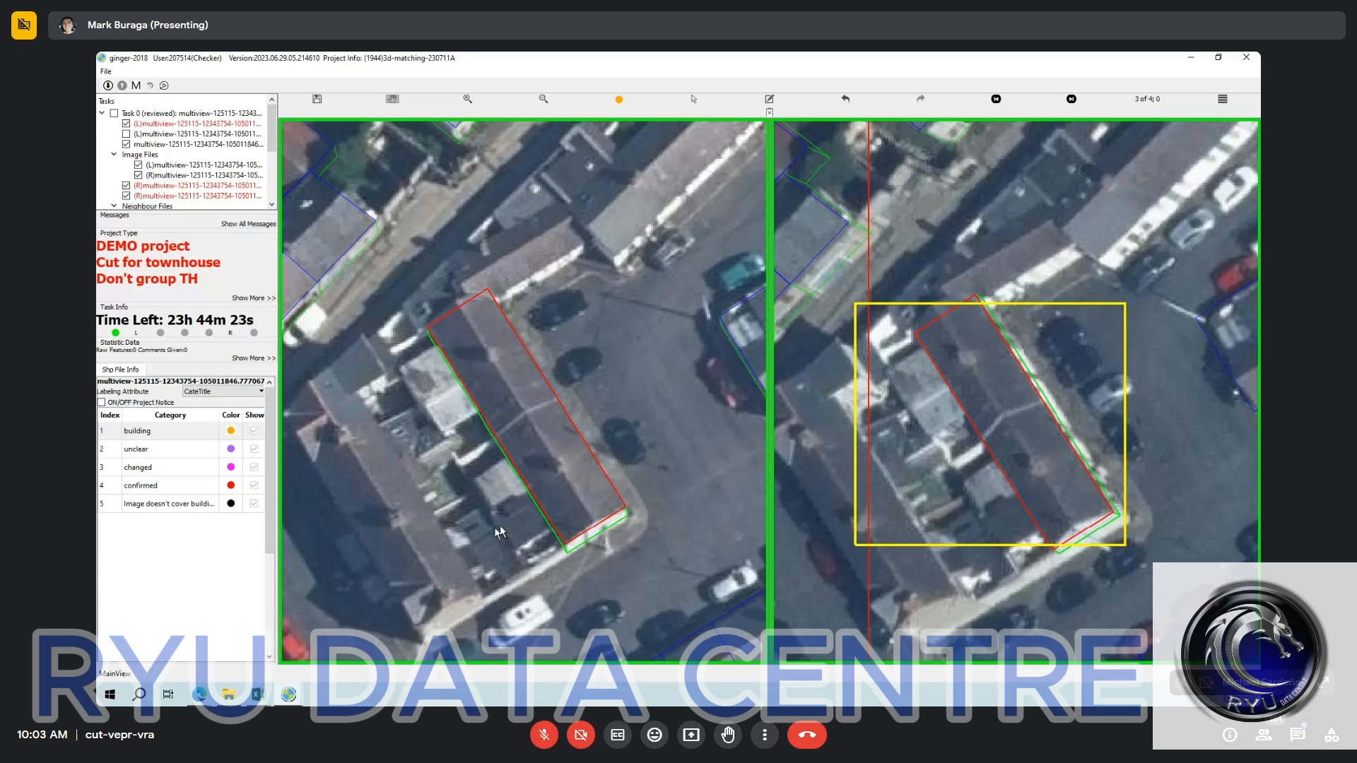
{"action": "key", "text": "e"}
{"action": "key", "text": "r"}
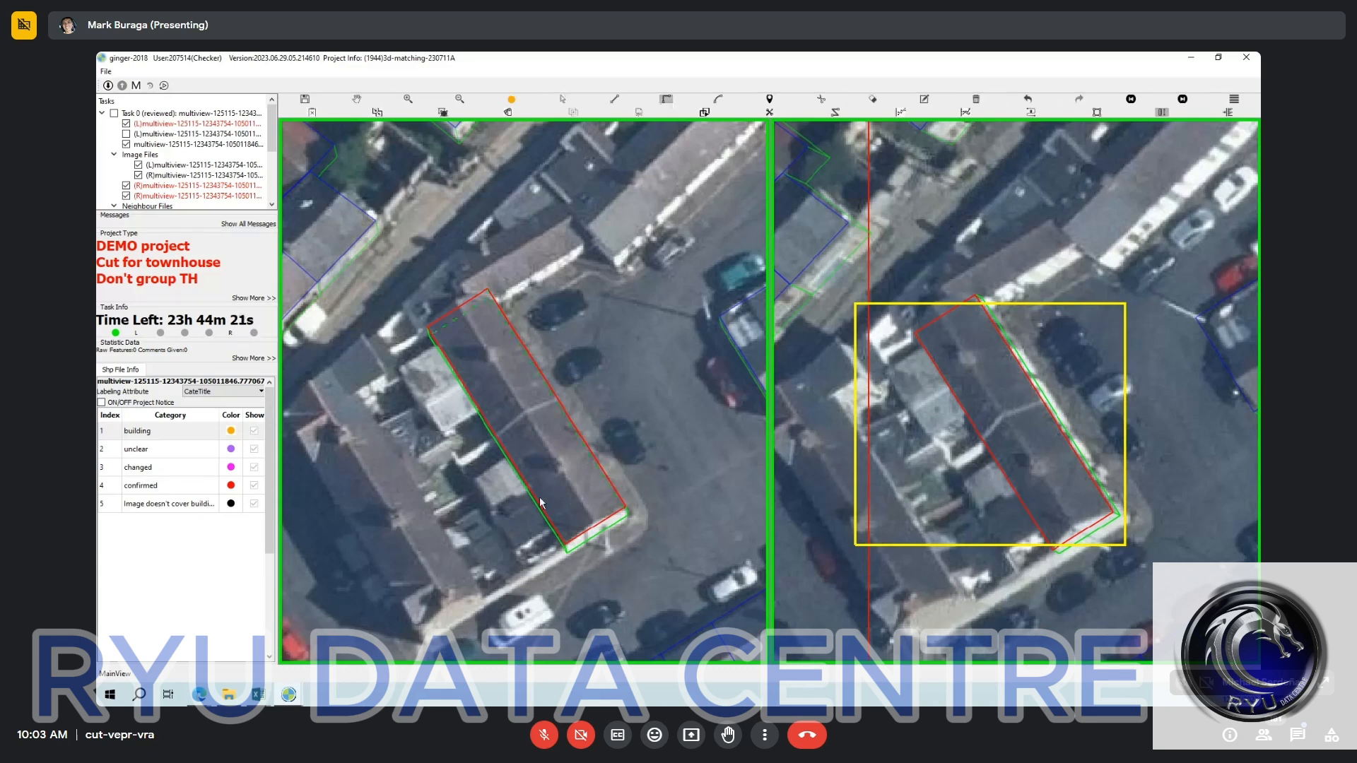
{"action": "left_click", "coordinate": [538, 498]}
{"action": "left_click", "coordinate": [622, 444]}
{"action": "left_click", "coordinate": [452, 500]}
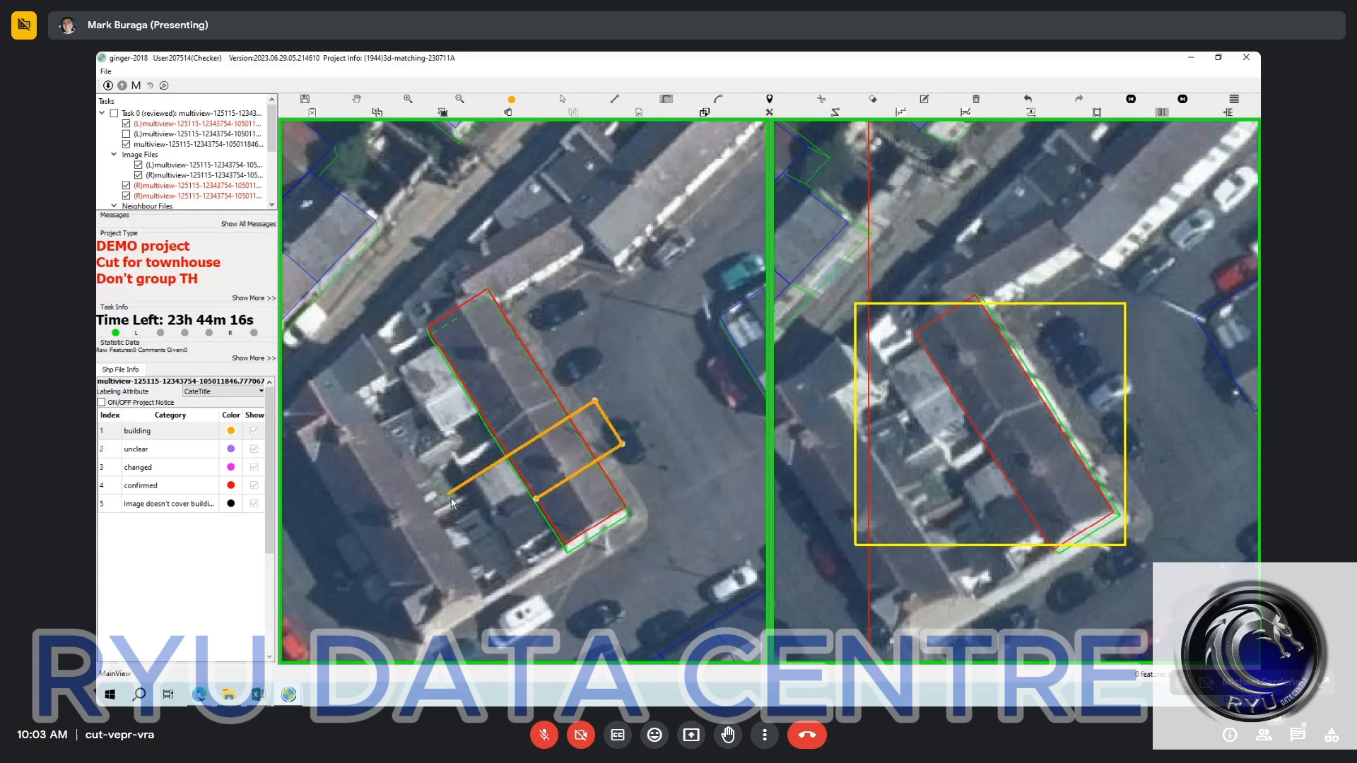
{"action": "left_click", "coordinate": [452, 500]}
{"action": "left_click", "coordinate": [421, 449]}
{"action": "left_click", "coordinate": [540, 322]}
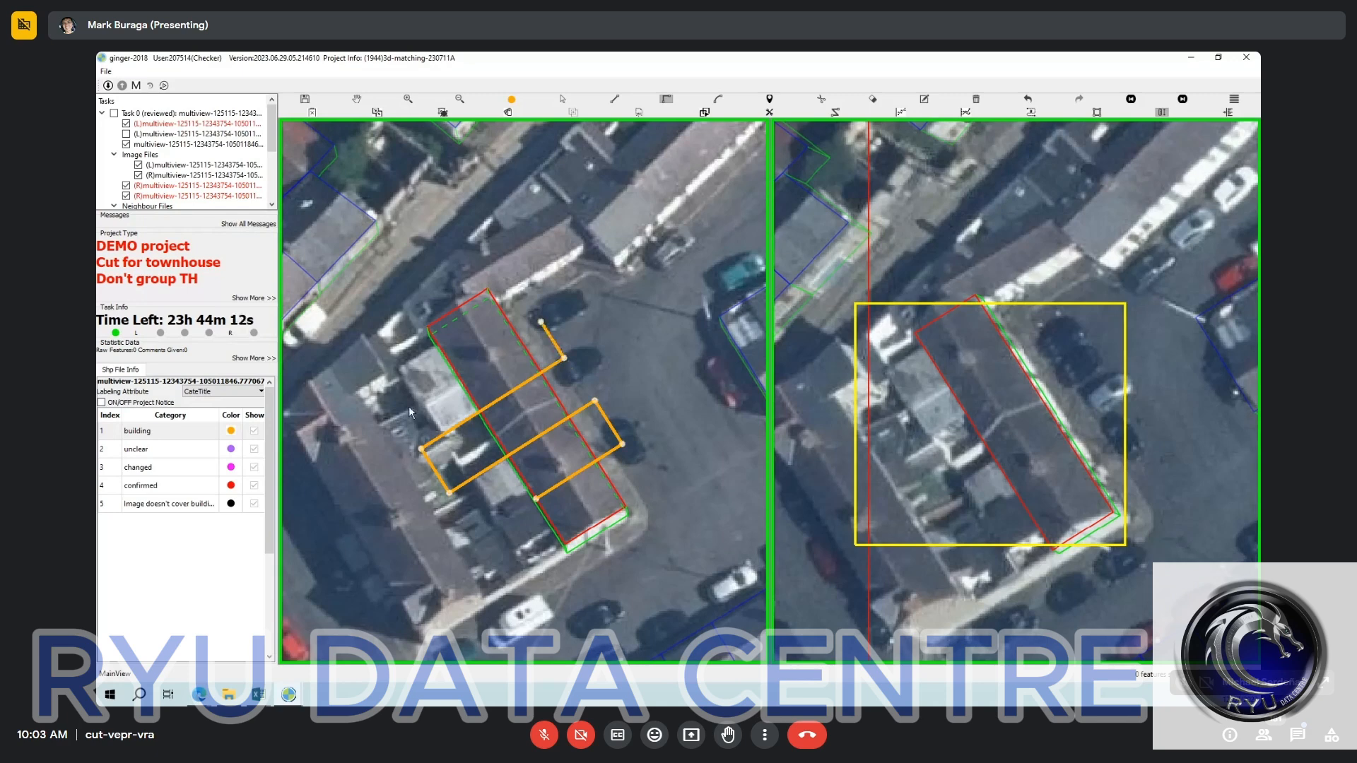
{"action": "left_click", "coordinate": [395, 415]}
{"action": "key", "text": "c"}
{"action": "key", "text": "Escape"}
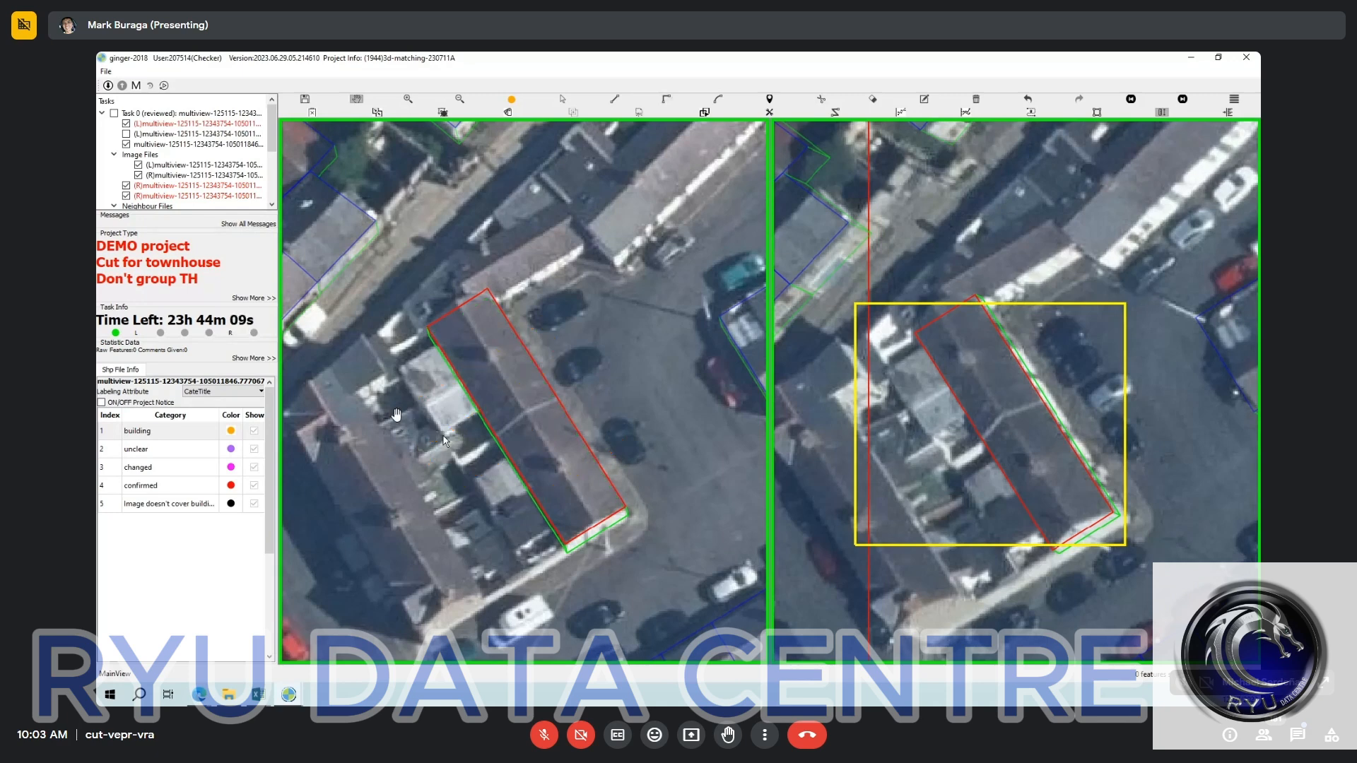
Cut the terrace outline into four townhouse units using a right-angled zigzag line across the roof in the left image.
{"action": "key", "text": "r"}
{"action": "left_click", "coordinate": [410, 403]}
{"action": "left_click", "coordinate": [458, 374]}
{"action": "left_click", "coordinate": [559, 310]}
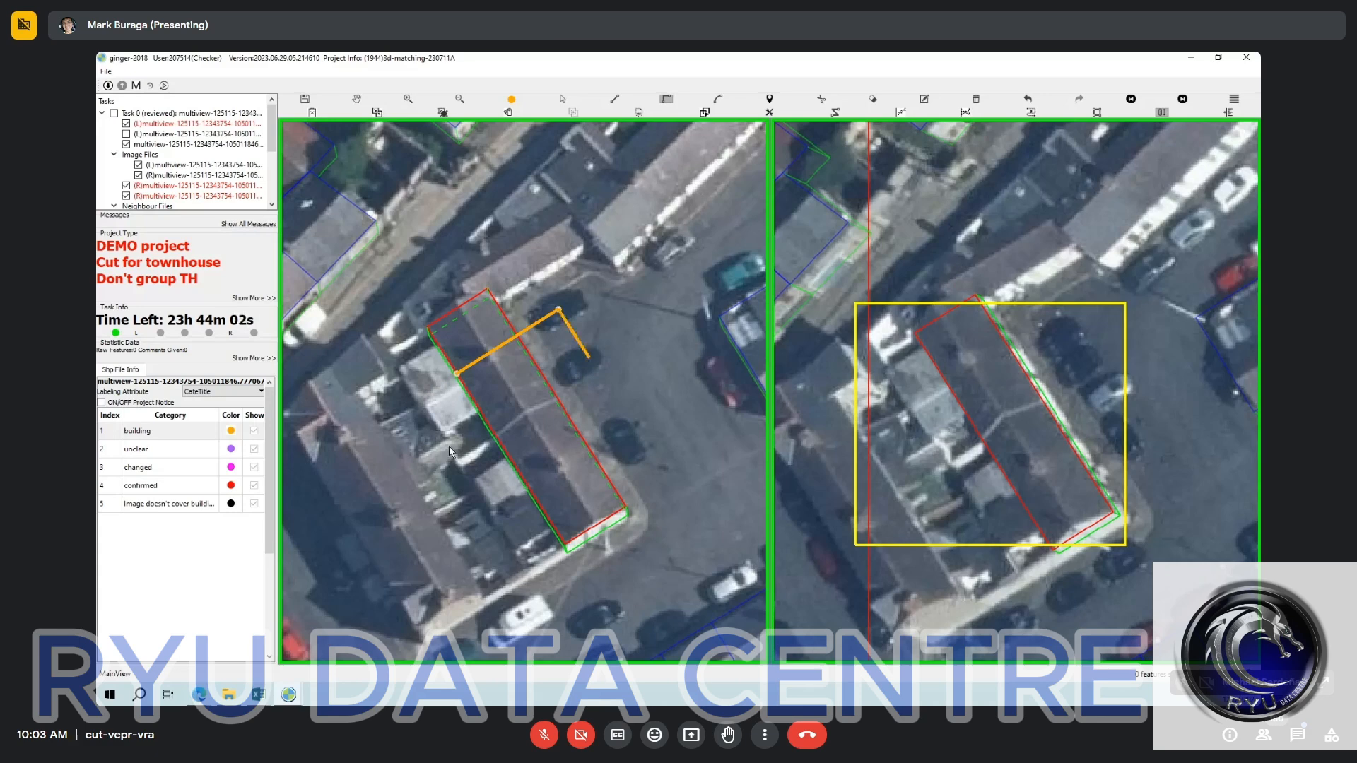
{"action": "left_click", "coordinate": [453, 456]}
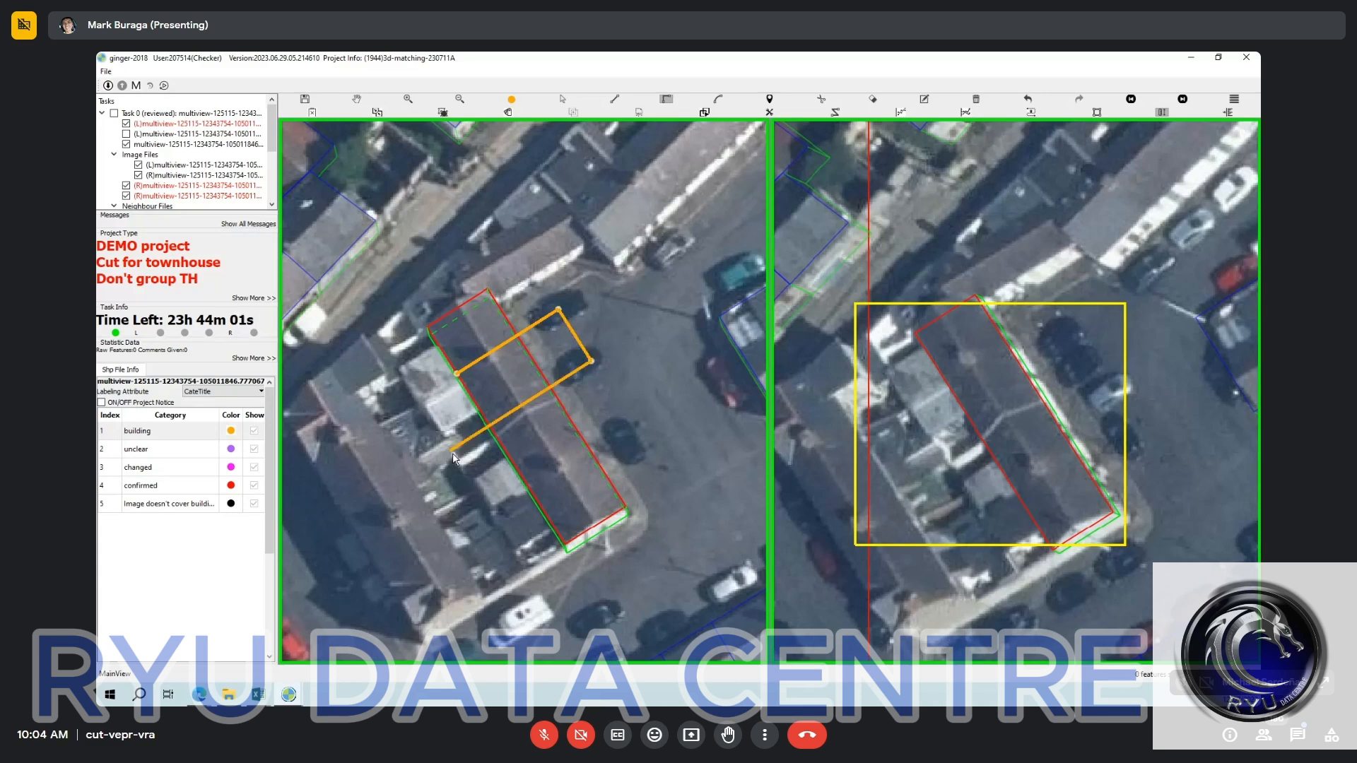
{"action": "left_click", "coordinate": [453, 454]}
{"action": "left_click", "coordinate": [597, 456]}
{"action": "key", "text": "c"}
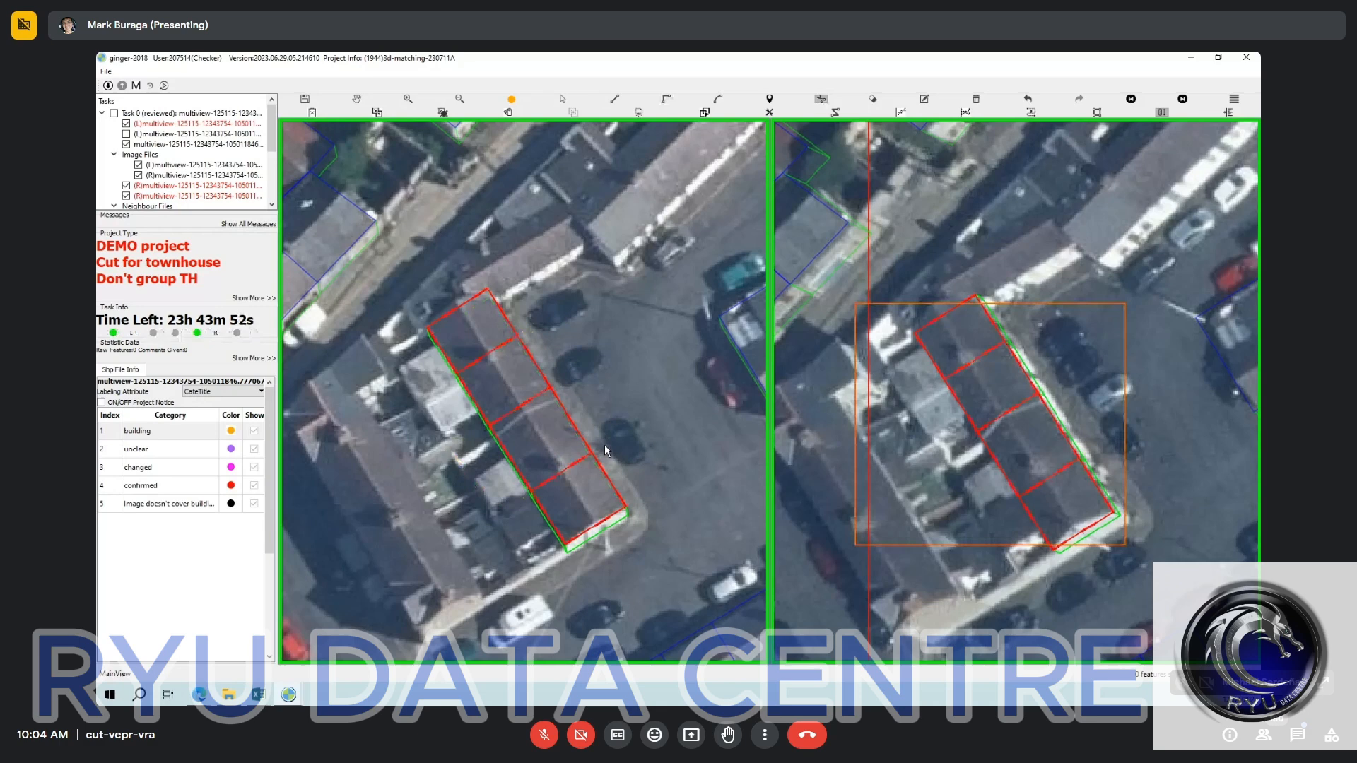
Select the cut terrace units in the left image and make confirmed the active category.
{"action": "key", "text": "v"}
{"action": "left_click", "coordinate": [534, 438]}
{"action": "left_click", "coordinate": [579, 499]}
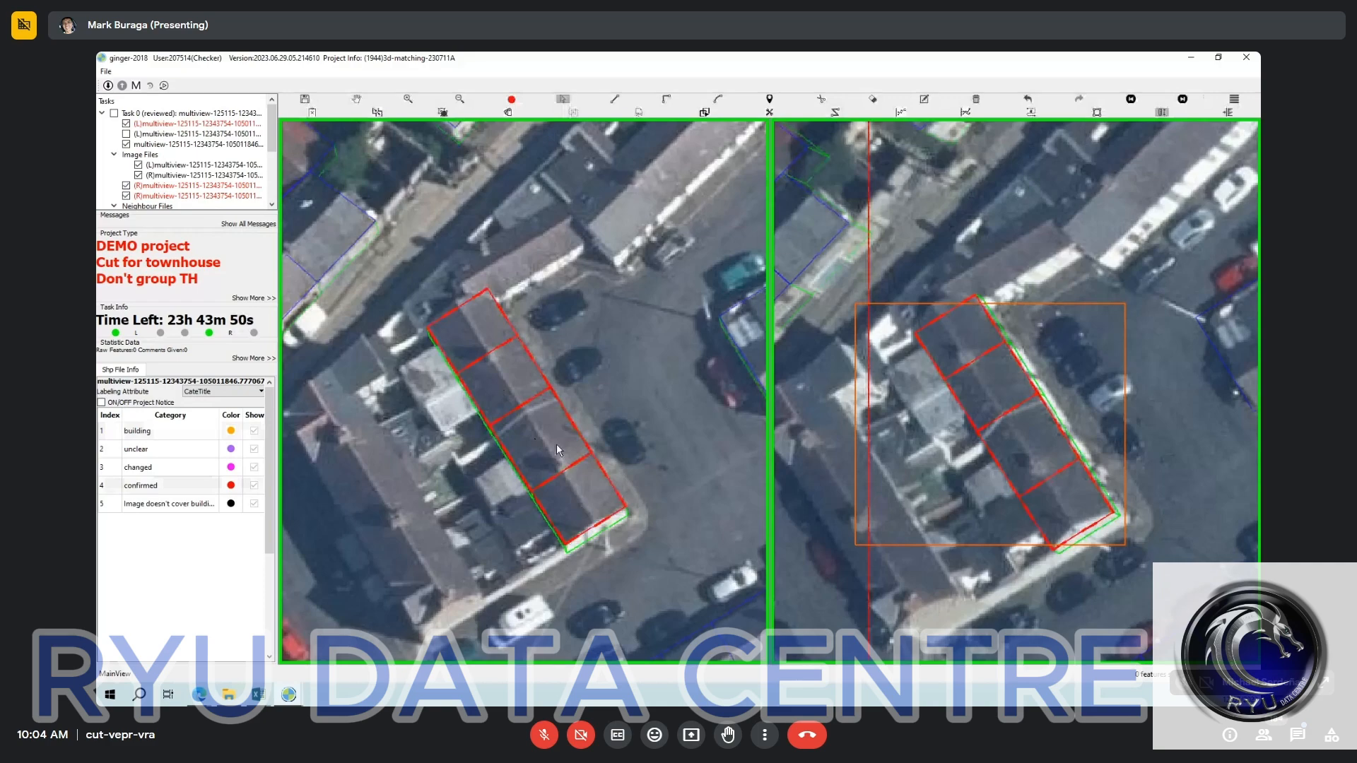
Examine the cut lines of the four terrace units and the rear side of the roof at close range.
{"action": "key", "text": "h"}
{"action": "scroll", "coordinate": [443, 369], "scroll_direction": "up", "scroll_amount": 3}
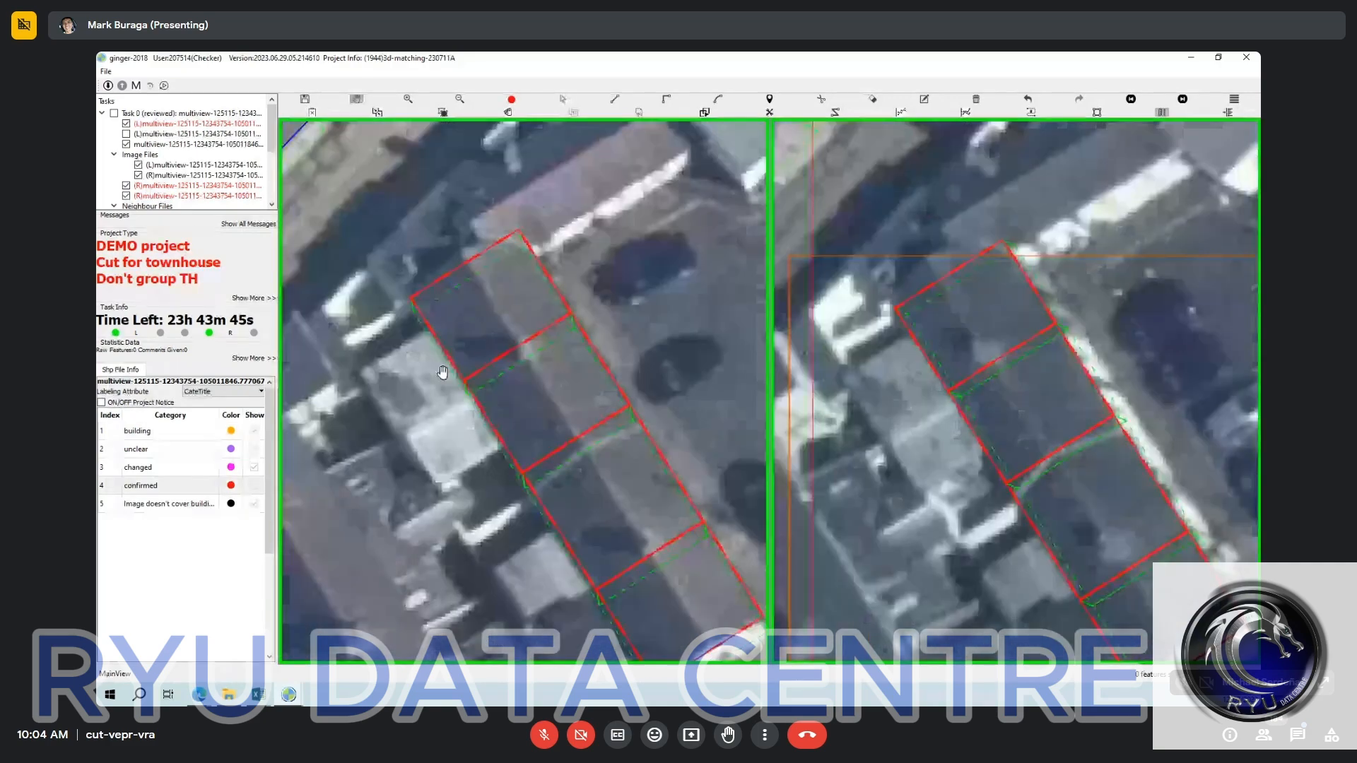
{"action": "left_click_drag", "start_coordinate": [427, 424], "coordinate": [421, 370]}
{"action": "key", "text": "s"}
{"action": "left_click", "coordinate": [606, 487]}
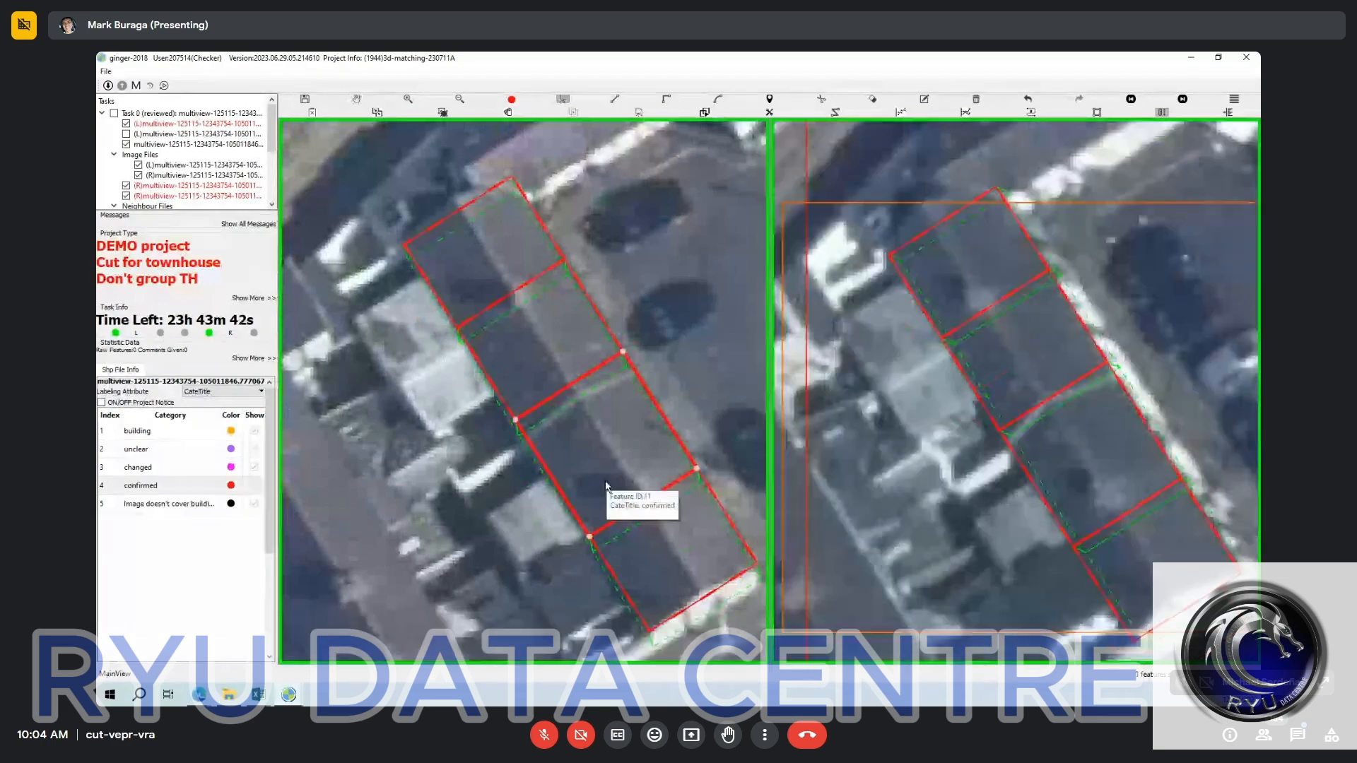
{"action": "key", "text": "Escape"}
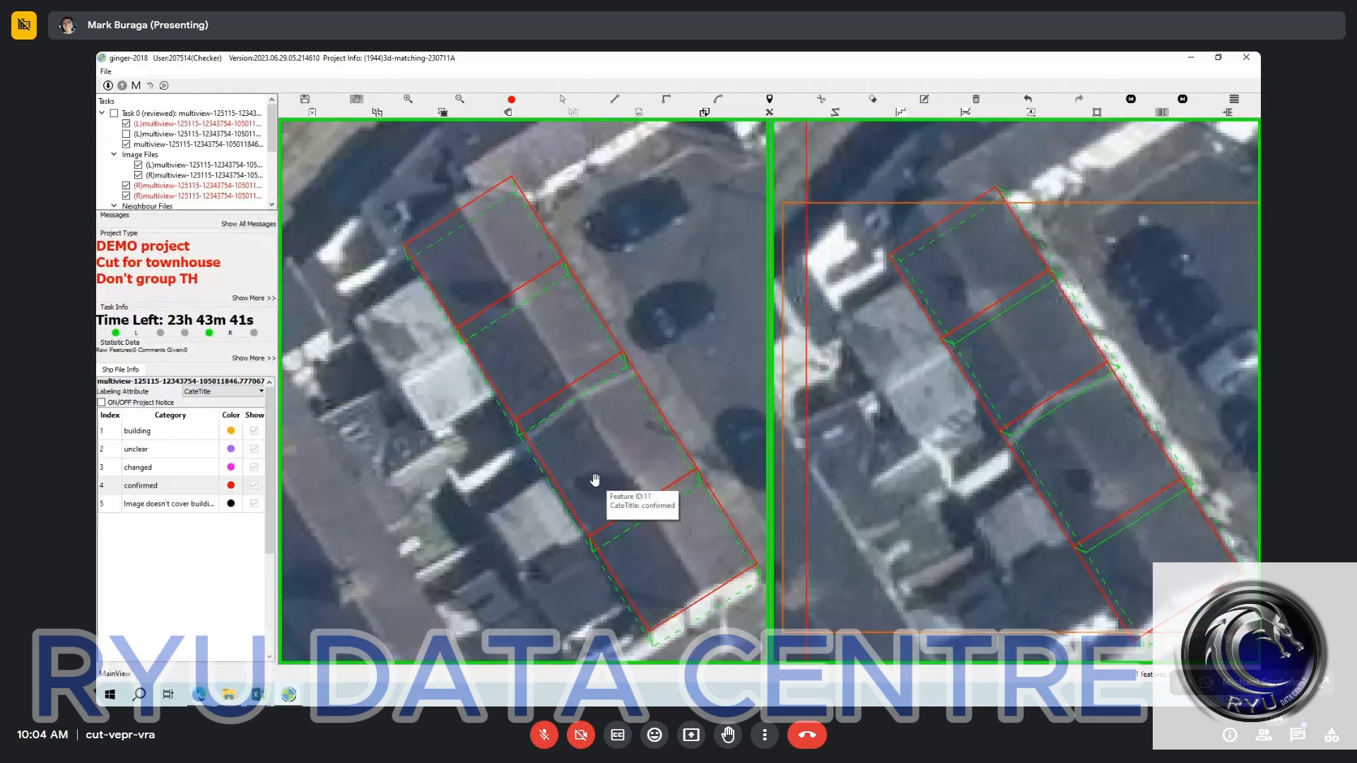
{"action": "scroll", "coordinate": [595, 480], "scroll_direction": "down", "scroll_amount": 3}
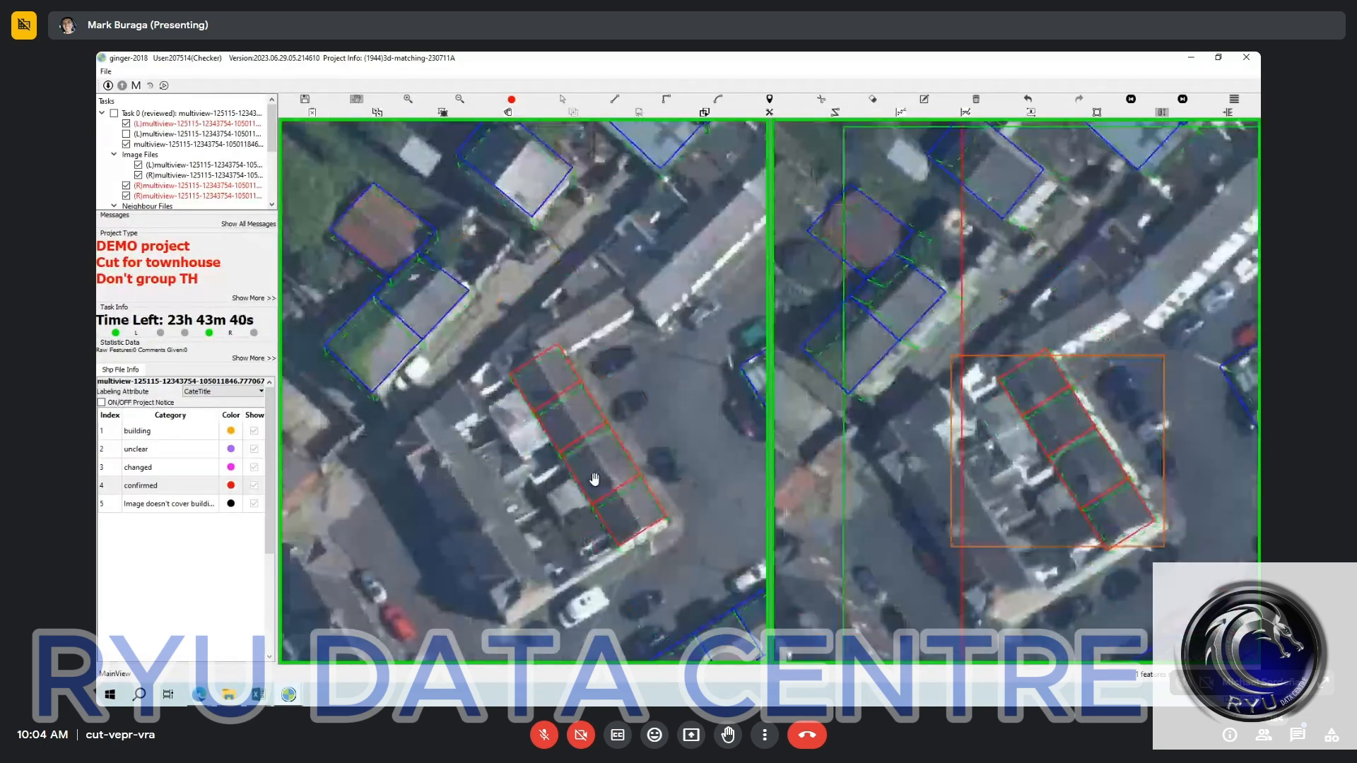
{"action": "scroll", "coordinate": [594, 480], "scroll_direction": "up", "scroll_amount": 4}
{"action": "key", "text": "s"}
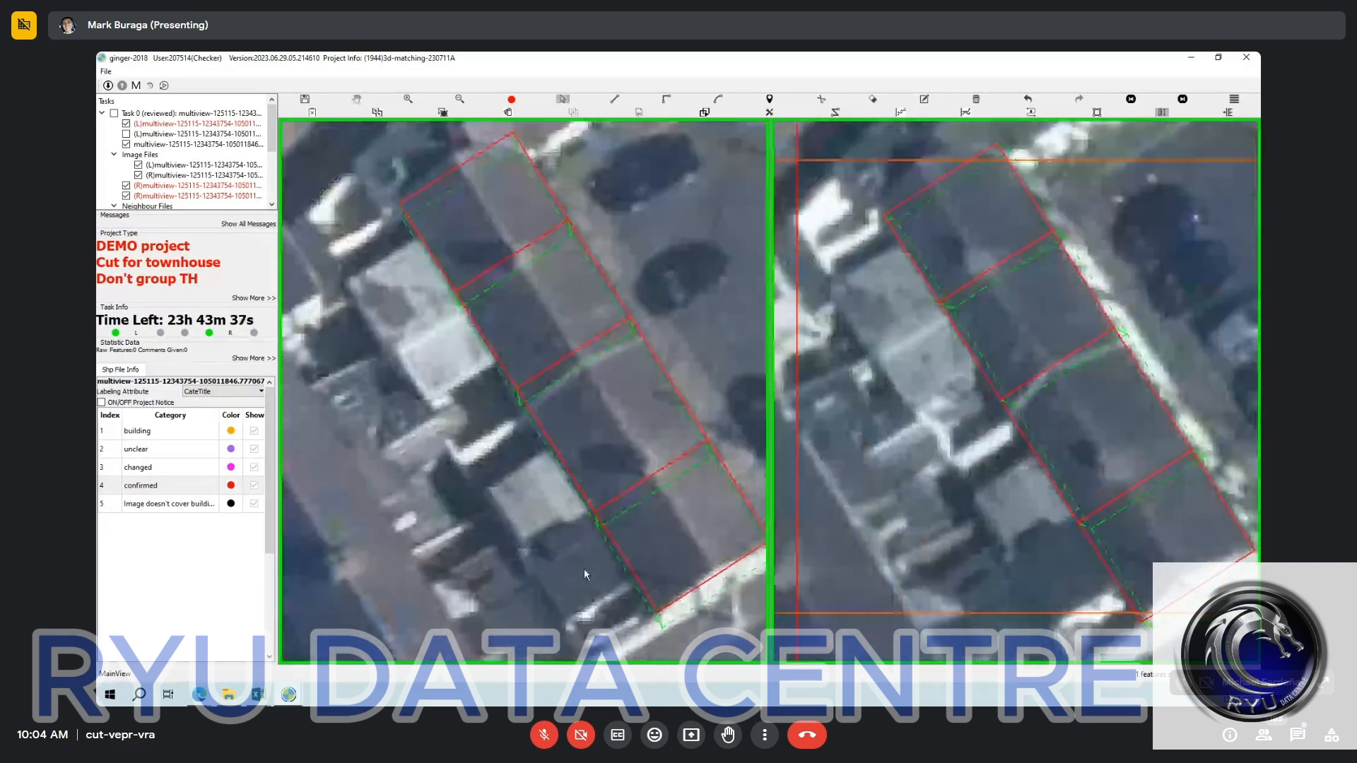
{"action": "left_click_drag", "start_coordinate": [584, 568], "coordinate": [634, 570]}
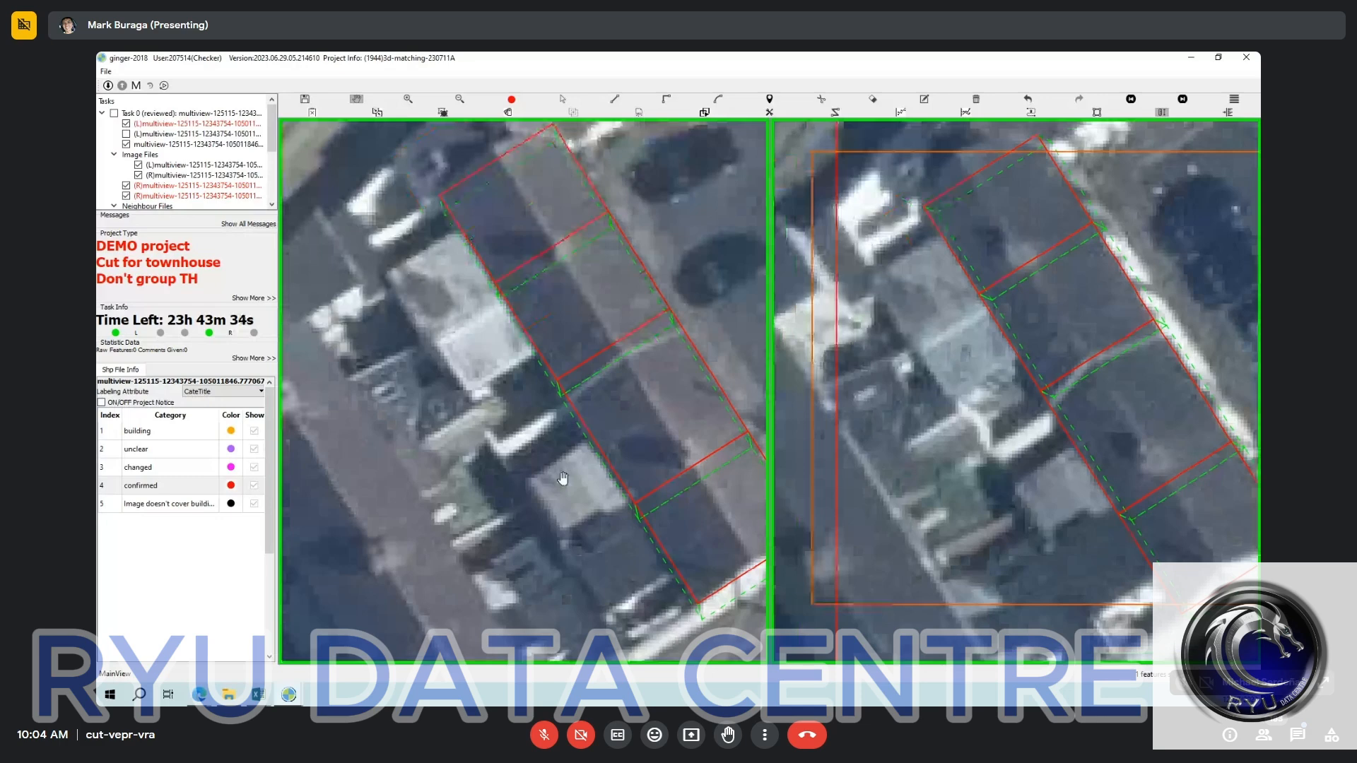
Outline the light-roofed rear extension nearest the terrace's upper end in the left image, with one side along the terrace's rear edge.
{"action": "left_click_drag", "start_coordinate": [455, 287], "coordinate": [523, 424]}
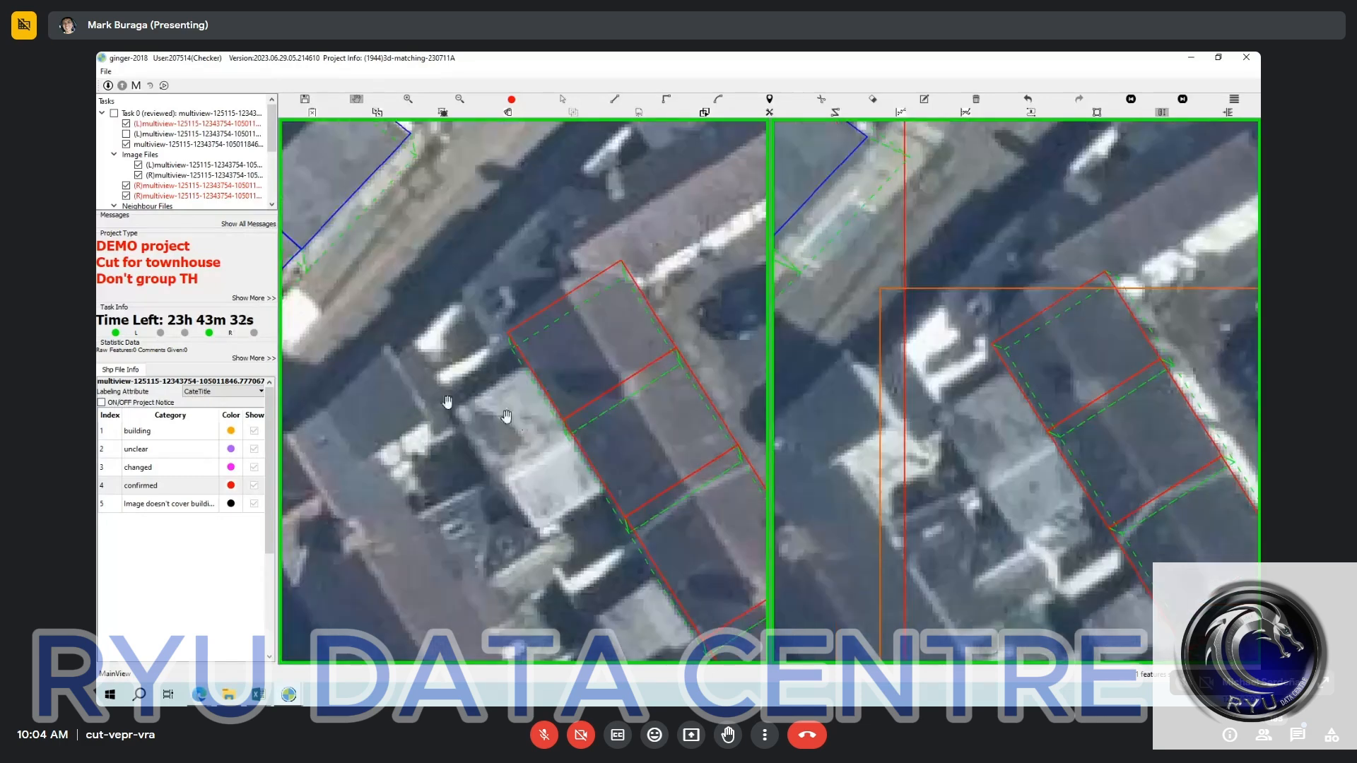
{"action": "key", "text": "v"}
{"action": "scroll", "coordinate": [563, 427], "scroll_direction": "up", "scroll_amount": 2}
{"action": "left_click", "coordinate": [588, 421]}
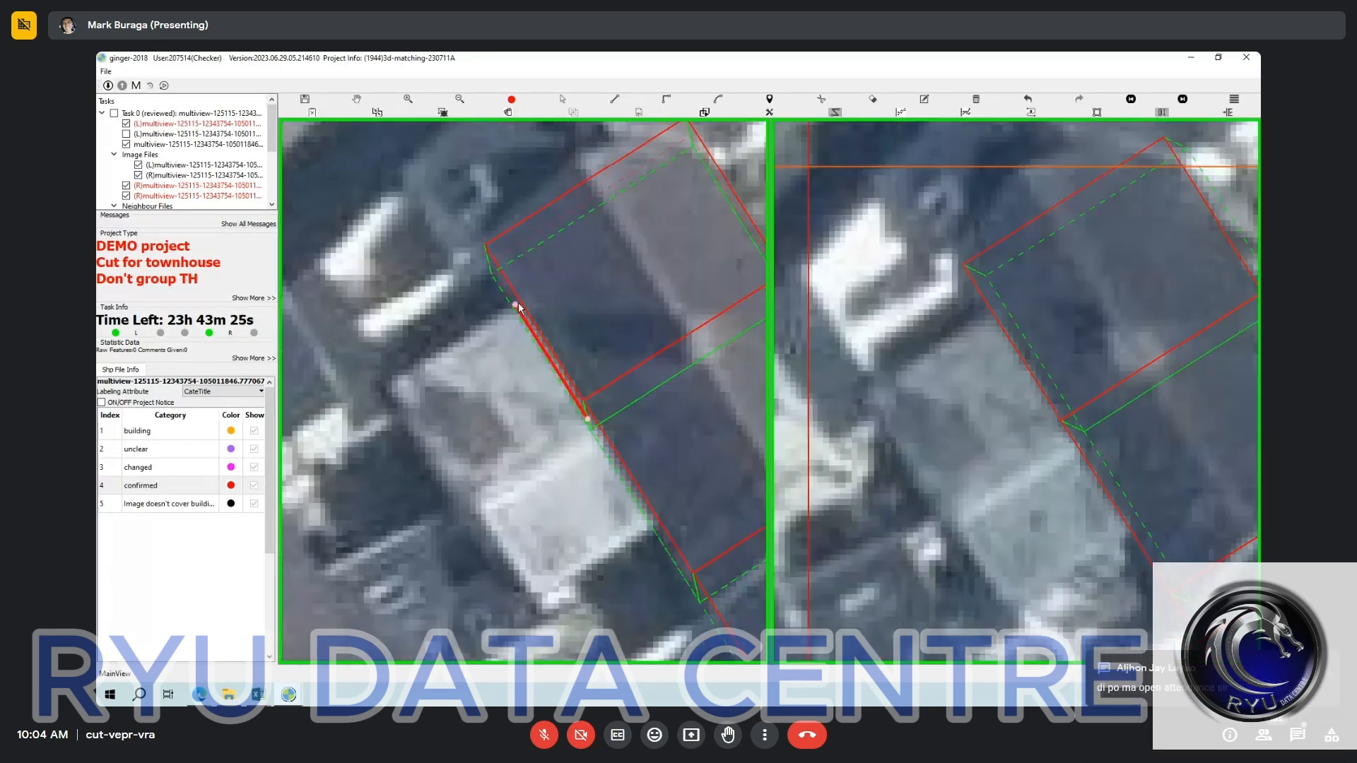
{"action": "left_click", "coordinate": [514, 304]}
{"action": "left_click", "coordinate": [385, 386]}
{"action": "left_click", "coordinate": [459, 500]}
{"action": "right_click", "coordinate": [460, 376]}
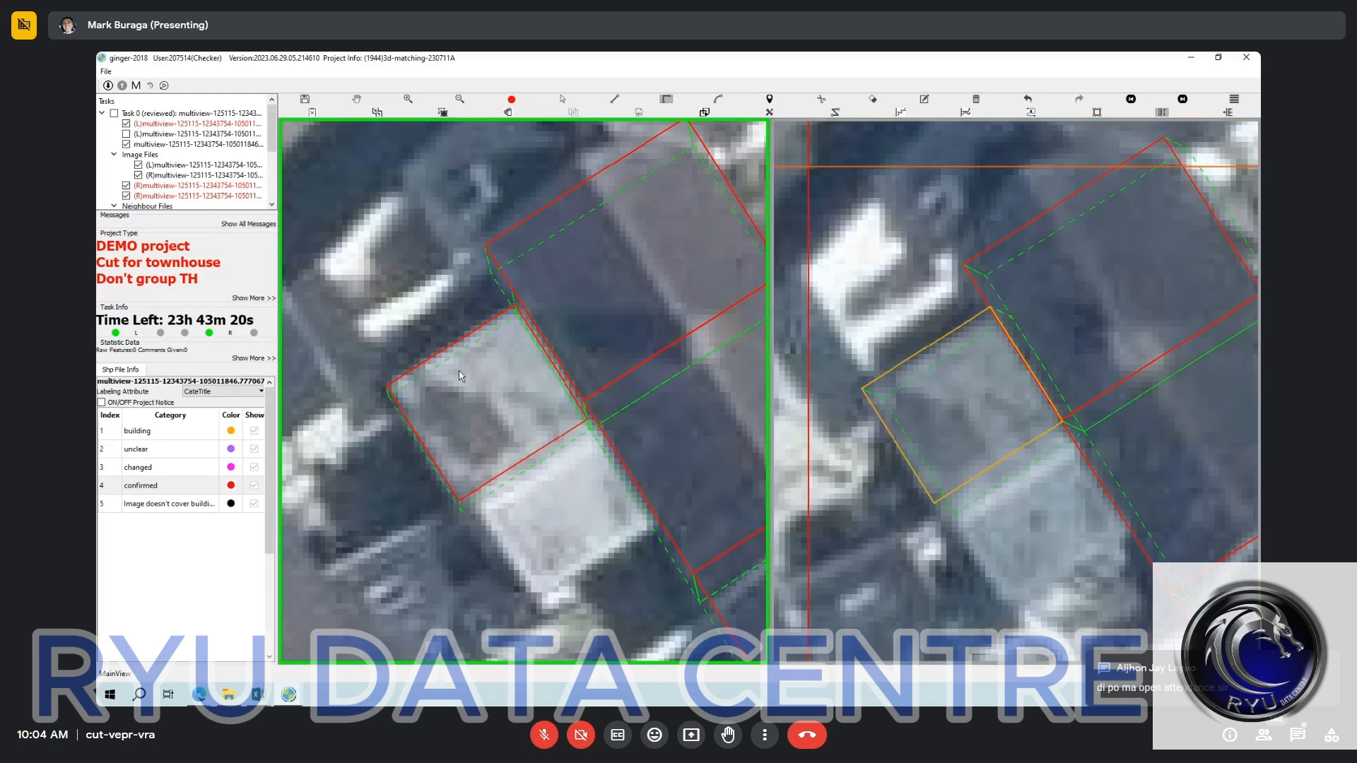
Outline the adjoining brighter rear extension in the left image, sharing edges with the first extension and the terrace.
{"action": "scroll", "coordinate": [486, 437], "scroll_direction": "down", "scroll_amount": 2}
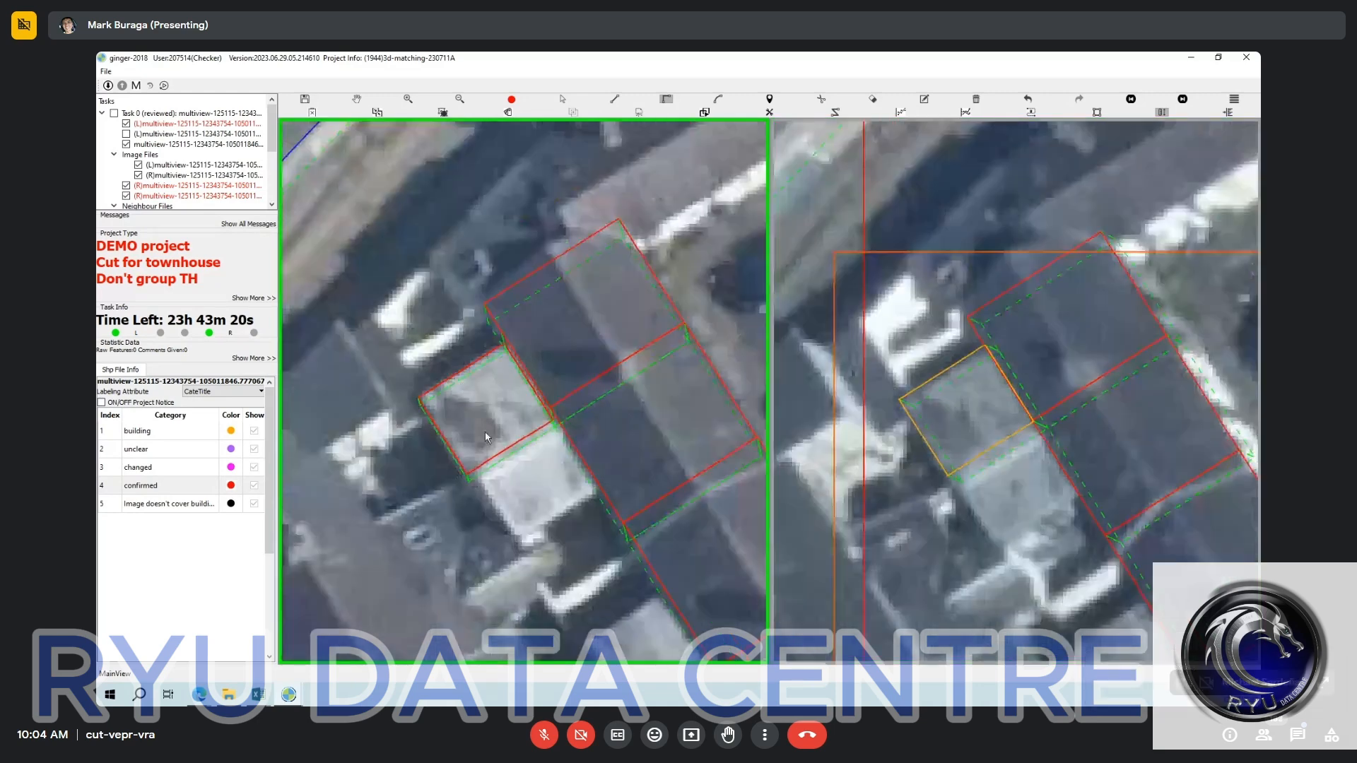
{"action": "key", "text": "Escape"}
{"action": "left_click_drag", "start_coordinate": [478, 427], "coordinate": [444, 366]}
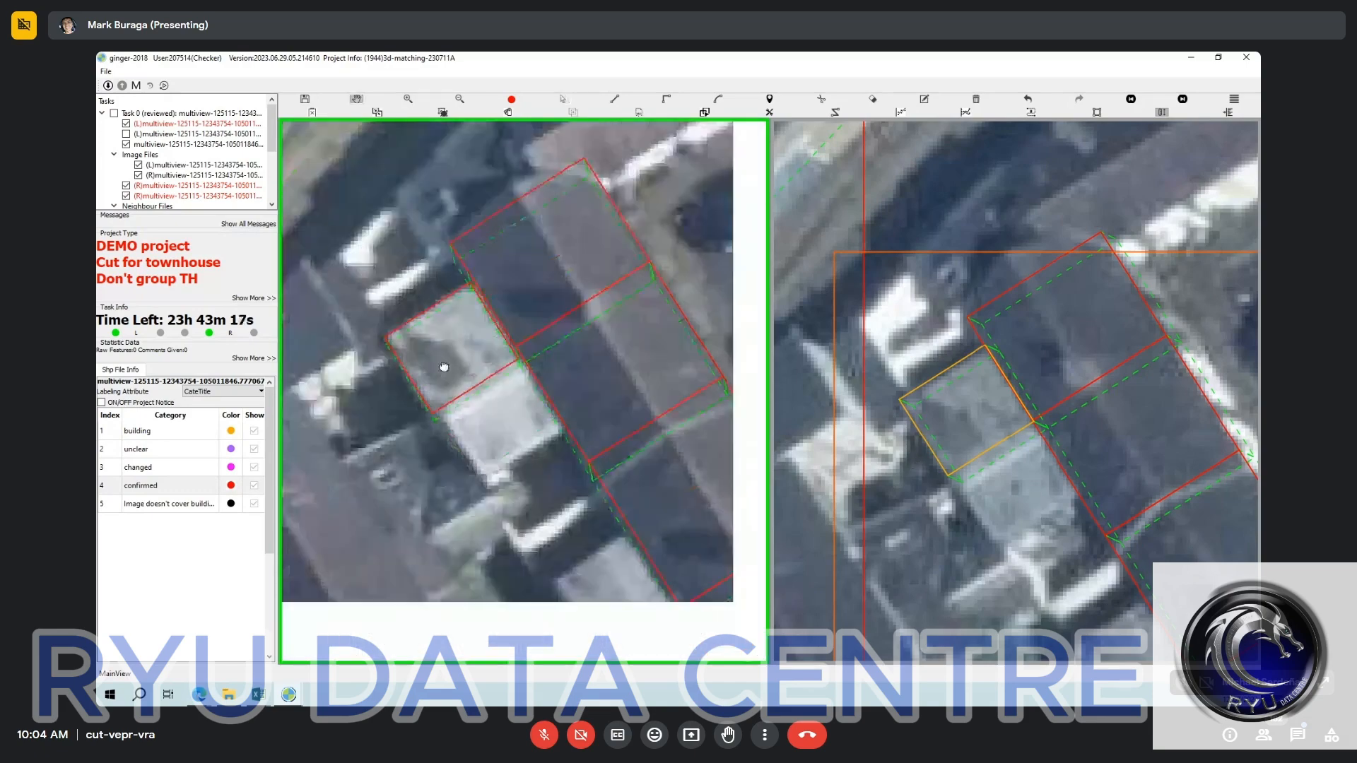
{"action": "scroll", "coordinate": [438, 403], "scroll_direction": "up", "scroll_amount": 2}
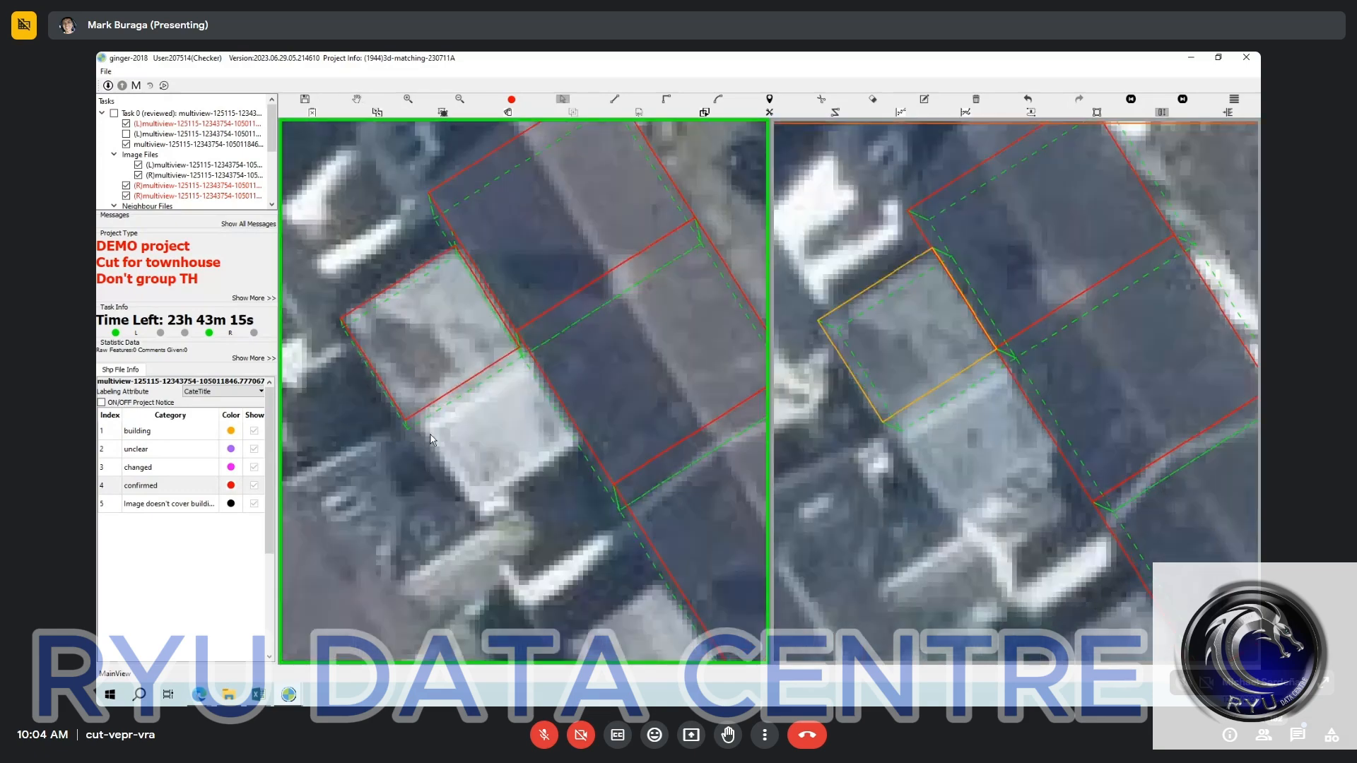
{"action": "key", "text": "e"}
{"action": "left_click", "coordinate": [416, 413]}
{"action": "left_click", "coordinate": [521, 347]}
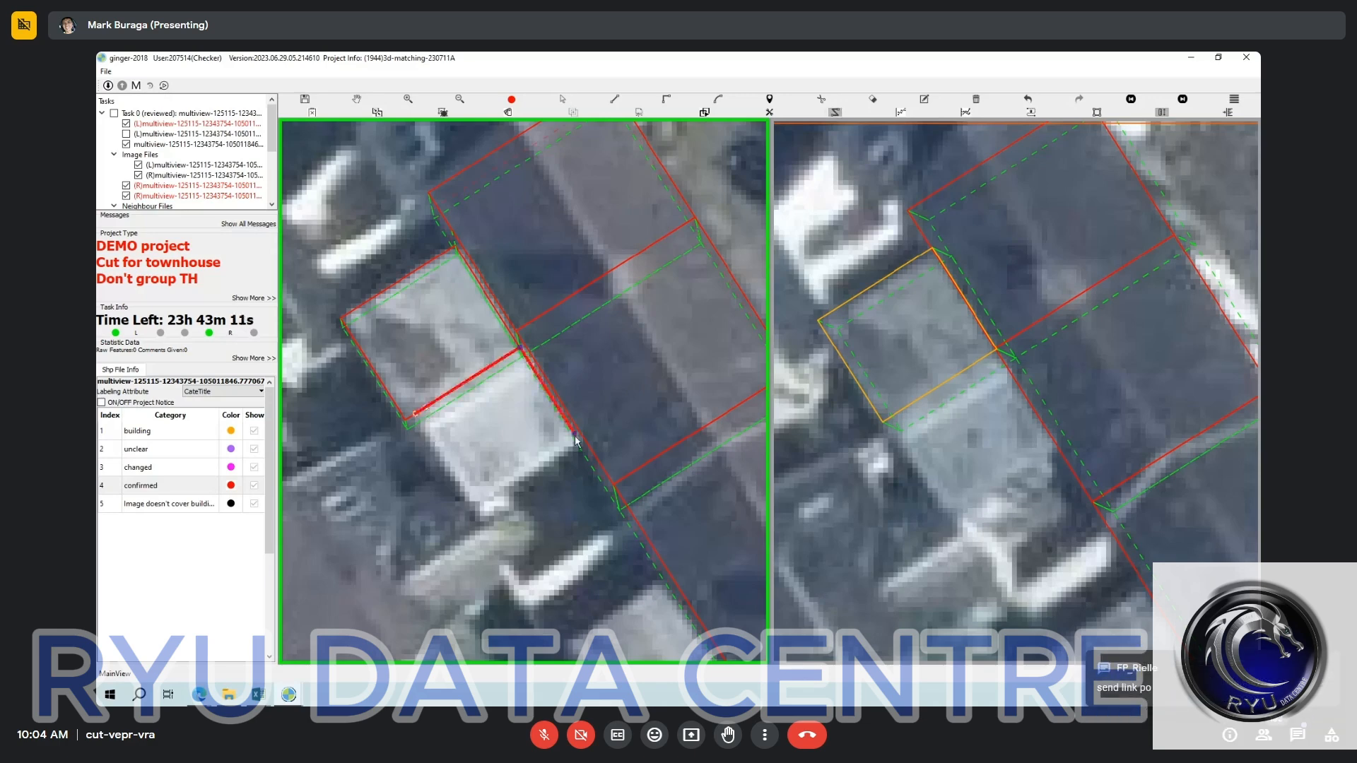
{"action": "left_click", "coordinate": [576, 440]}
{"action": "left_click", "coordinate": [473, 504]}
{"action": "right_click", "coordinate": [518, 481]}
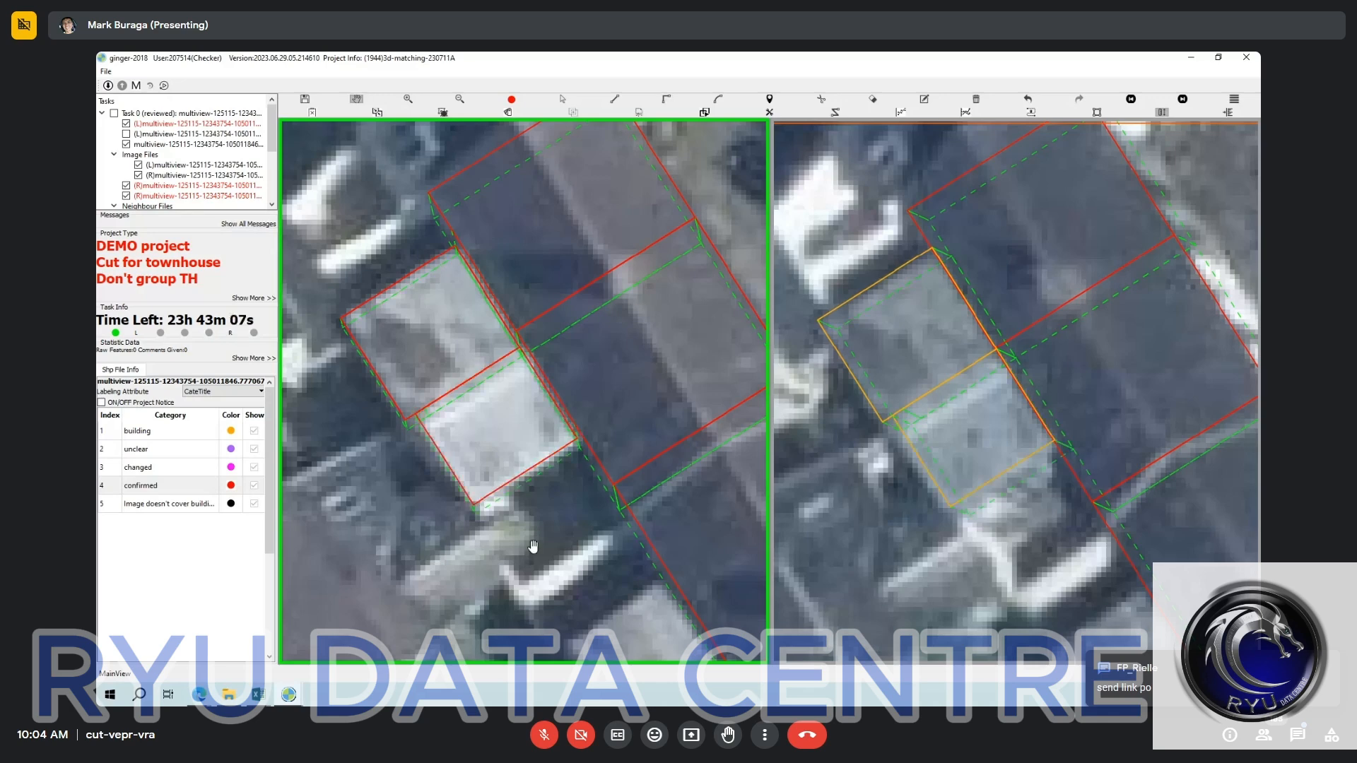
Outline the separate grey-roofed rear extension behind the third terrace unit in the left image as a right-angled shape.
{"action": "left_click_drag", "start_coordinate": [533, 547], "coordinate": [436, 385]}
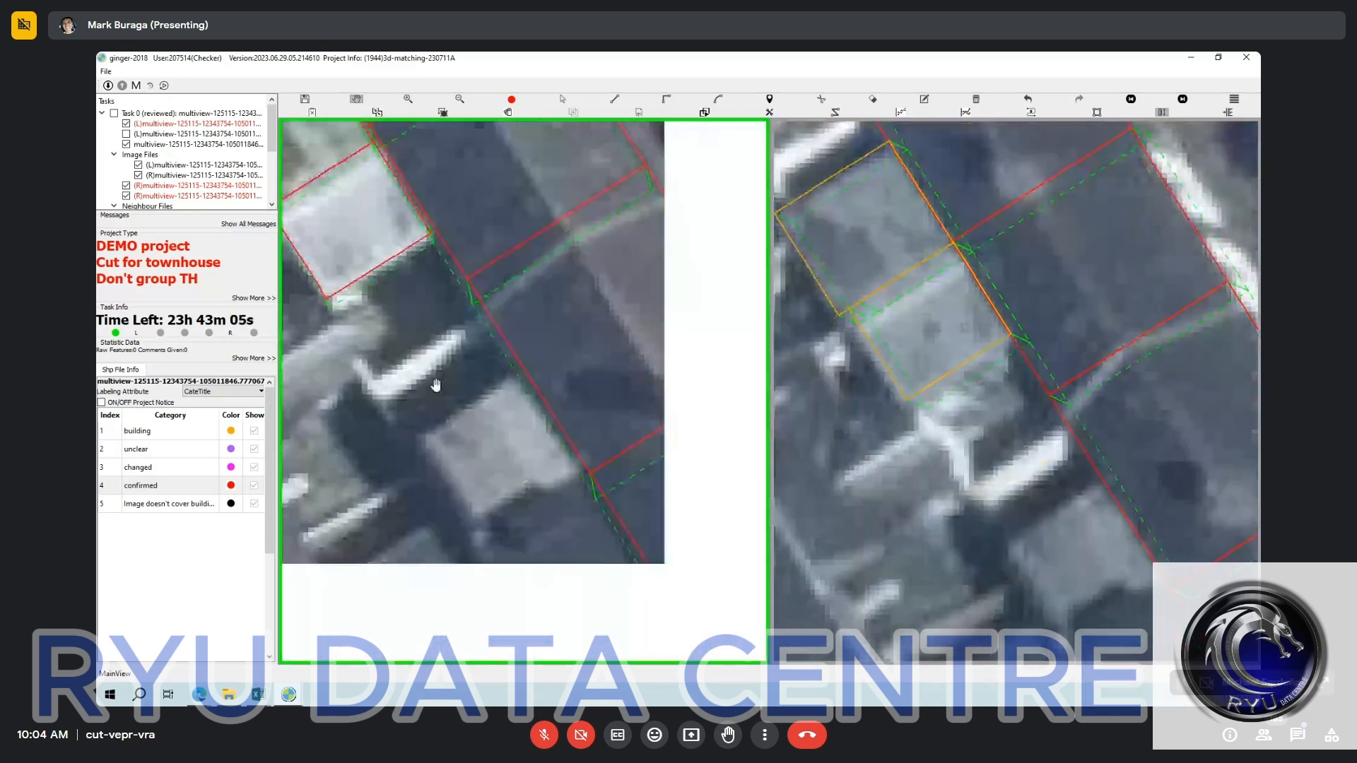
{"action": "scroll", "coordinate": [508, 417], "scroll_direction": "up", "scroll_amount": 2}
{"action": "key", "text": "r"}
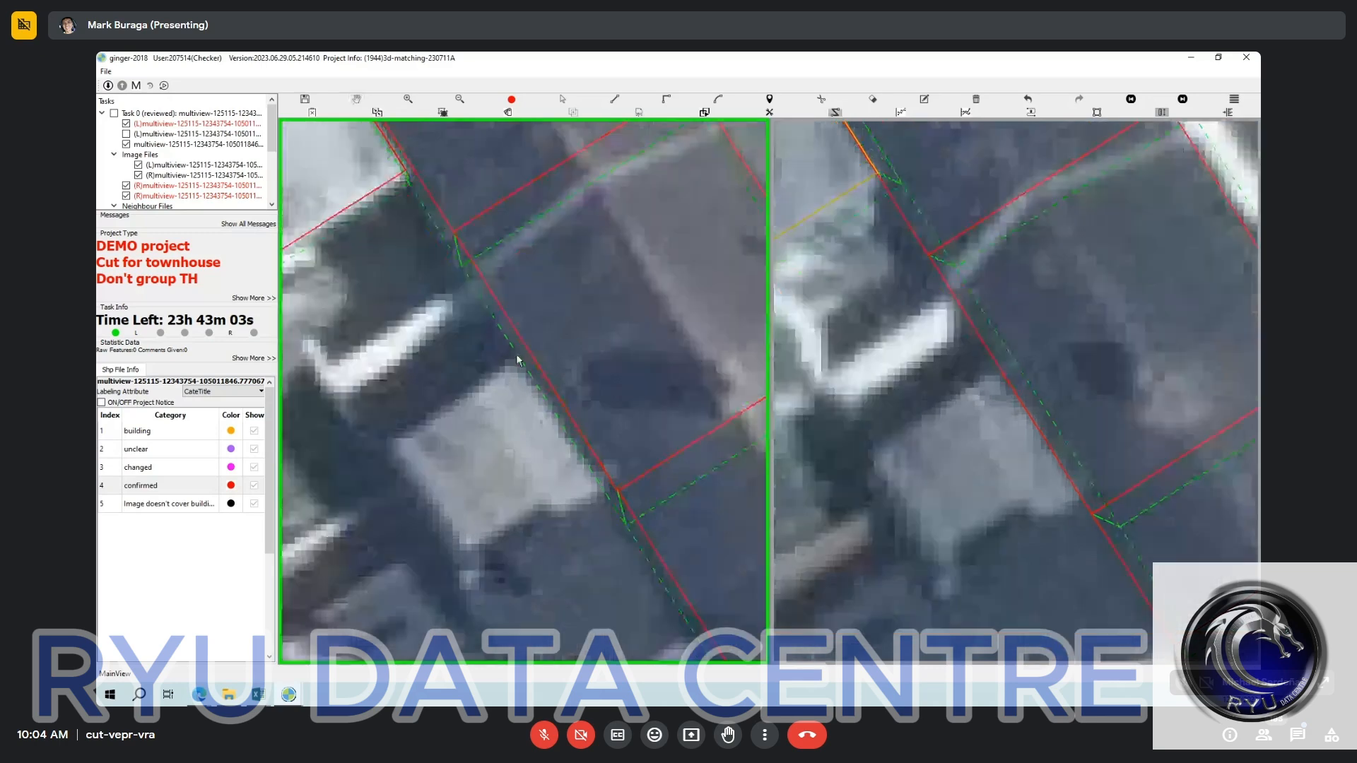
{"action": "left_click", "coordinate": [520, 348]}
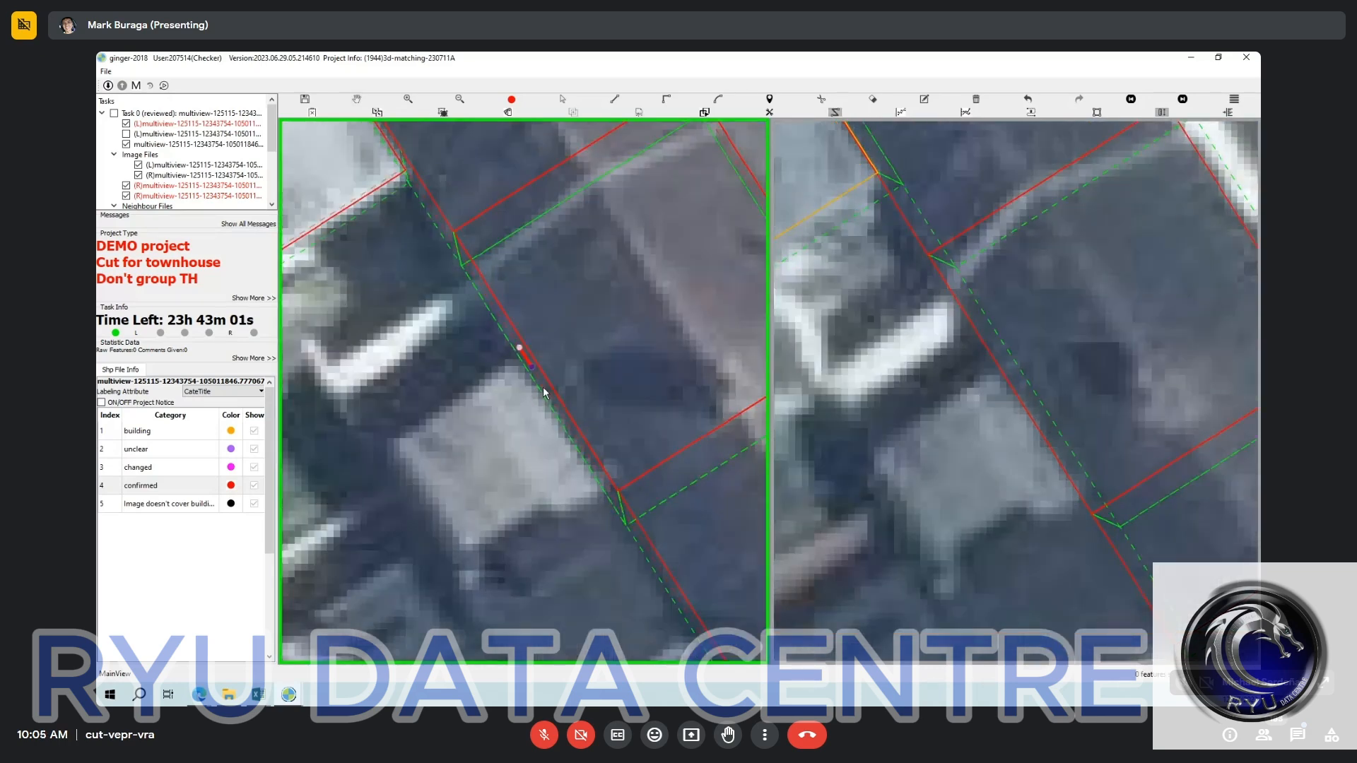
{"action": "left_click", "coordinate": [610, 492]}
{"action": "left_click", "coordinate": [611, 491]}
{"action": "key", "text": "r"}
{"action": "left_click", "coordinate": [401, 451]}
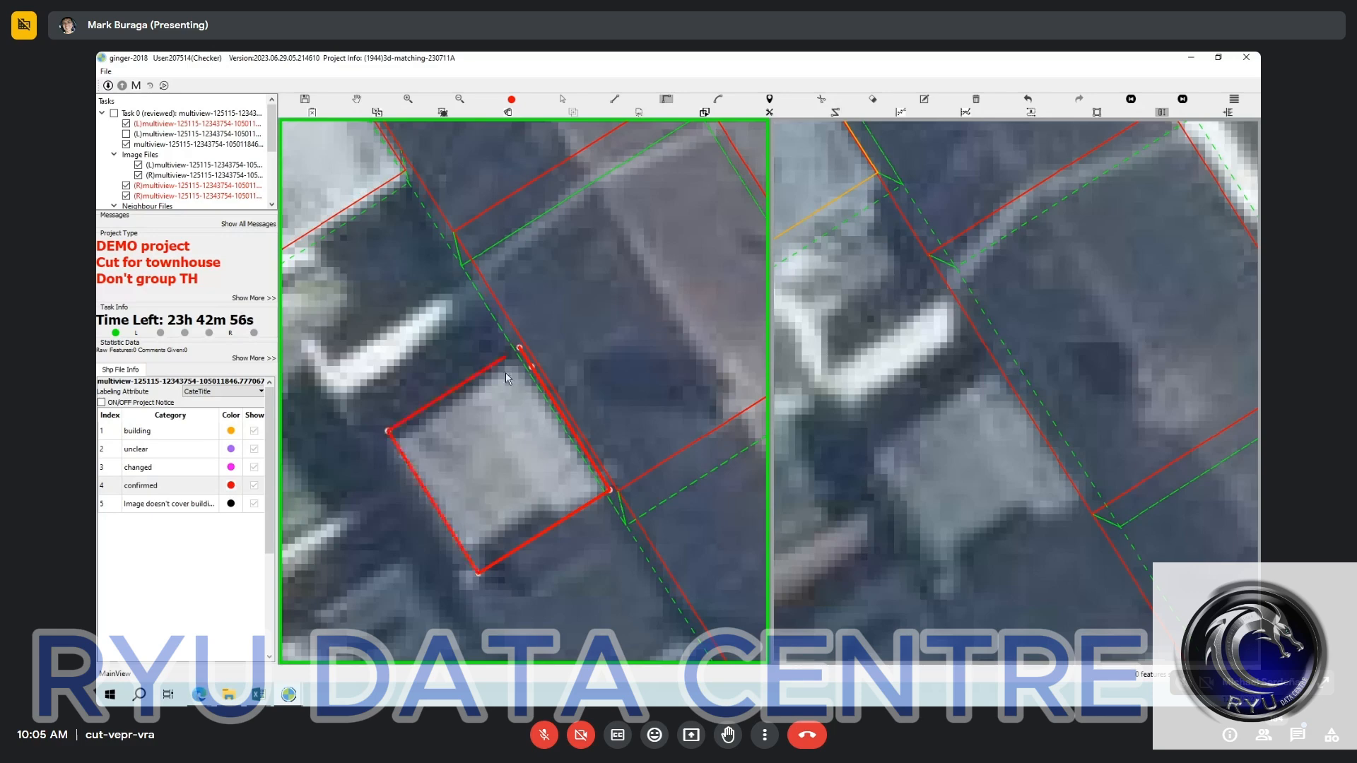
{"action": "right_click", "coordinate": [506, 373]}
Select the grey-roofed extension's outline and pull its upper edge slightly inward to fit the roof.
{"action": "scroll", "coordinate": [497, 436], "scroll_direction": "down", "scroll_amount": 2}
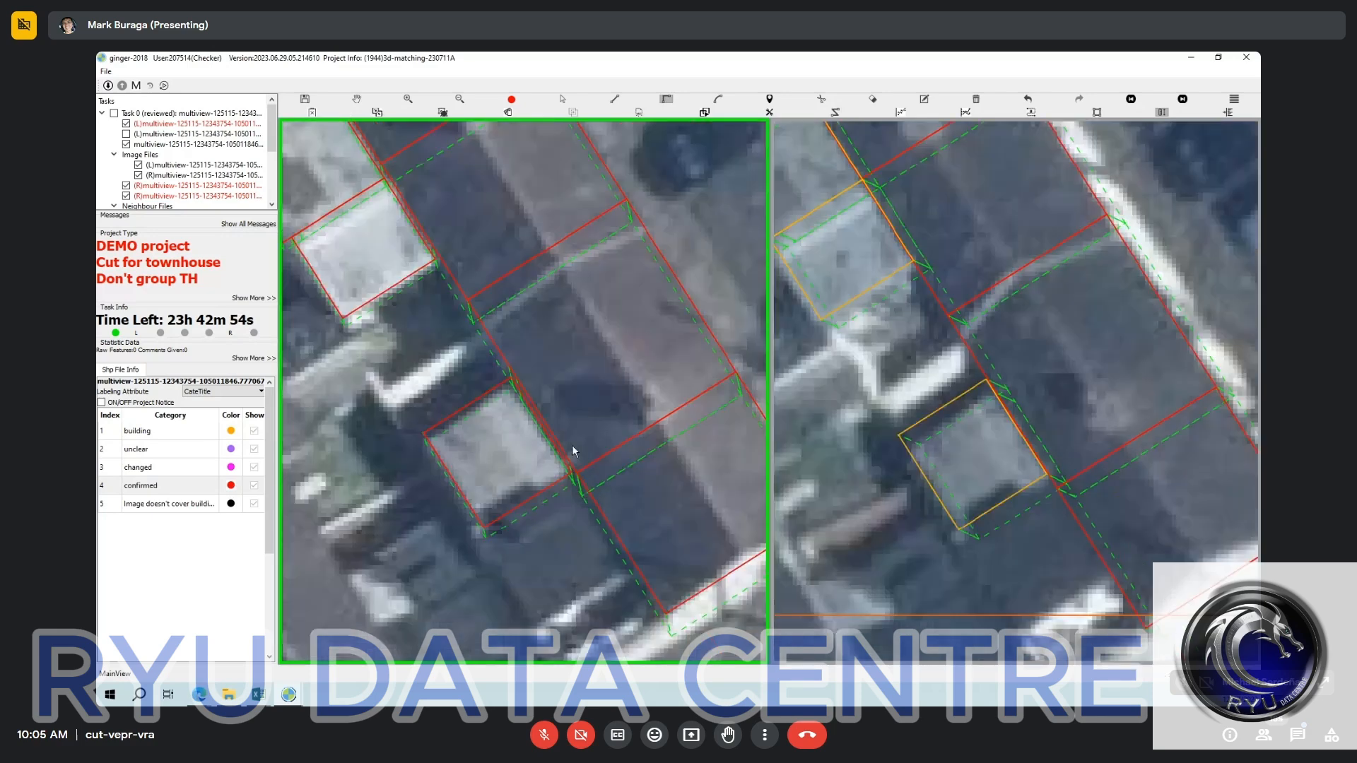
{"action": "key", "text": "Escape"}
{"action": "left_click", "coordinate": [452, 418]}
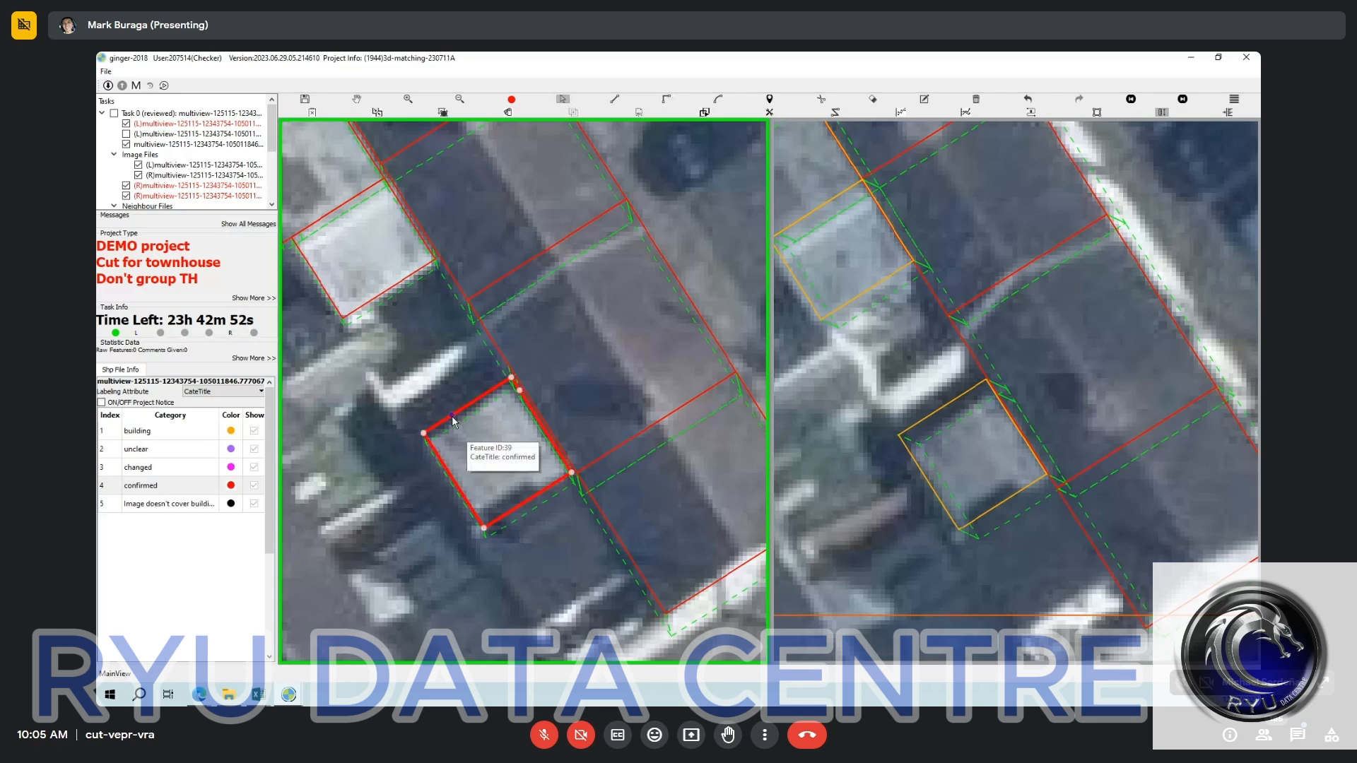
{"action": "key", "text": "Delete"}
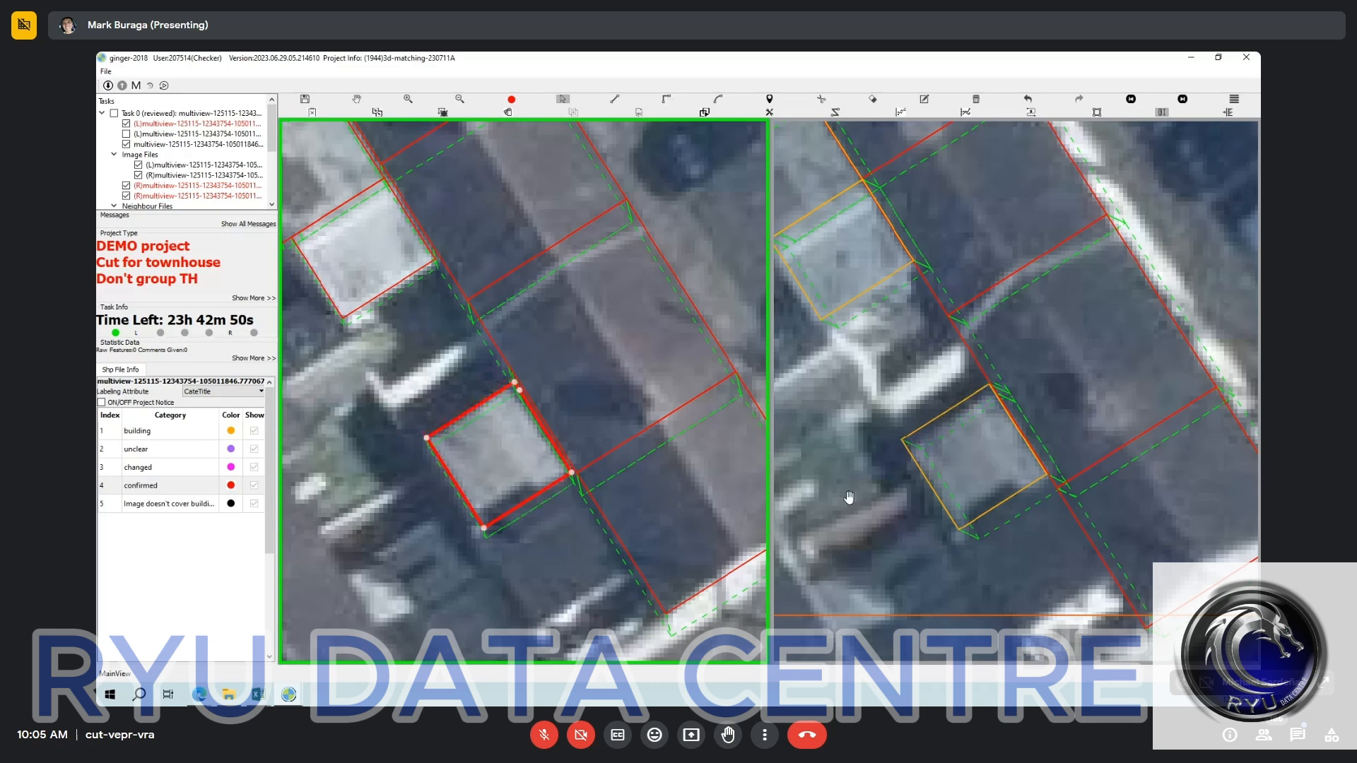
{"action": "key", "text": "Escape"}
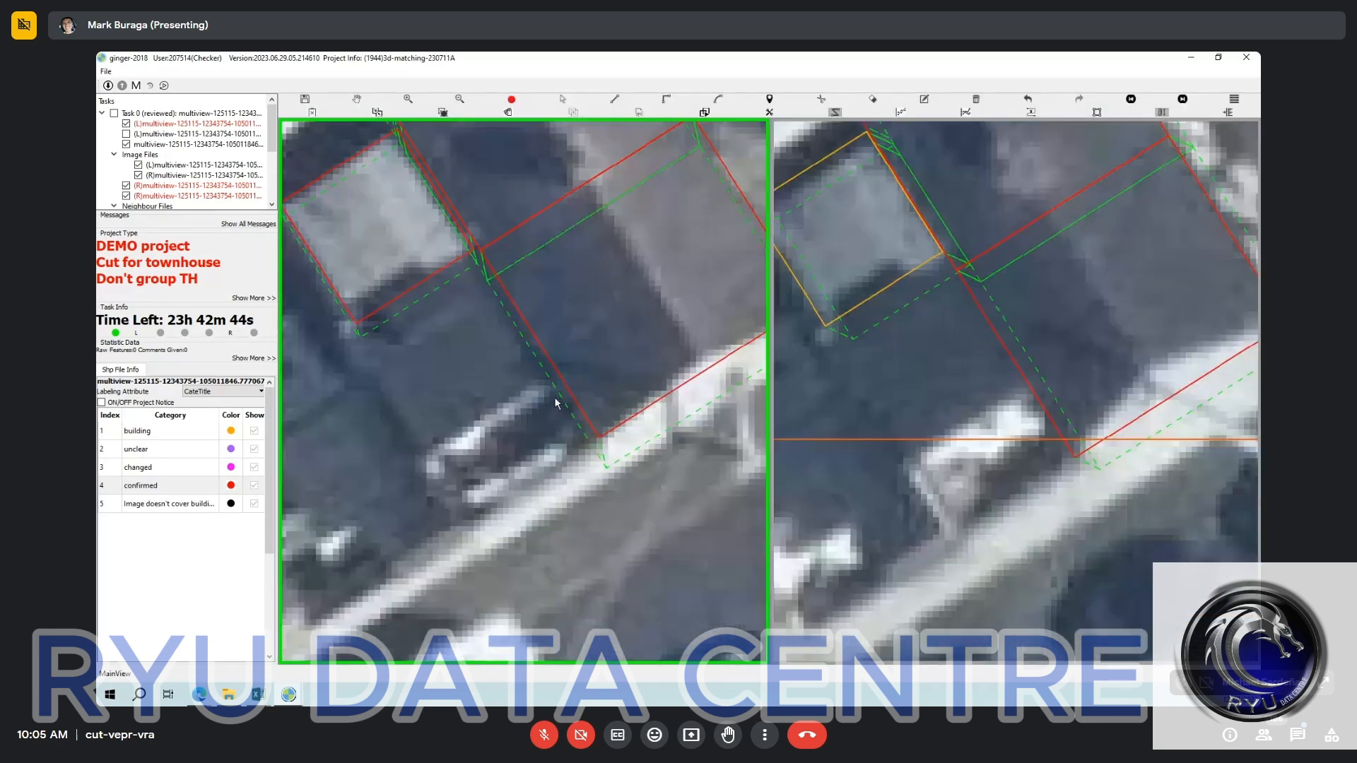
Outline the dark-roofed rear extension behind the end terrace unit in the left image, along the terrace's rear edge.
{"action": "left_click", "coordinate": [549, 370]}
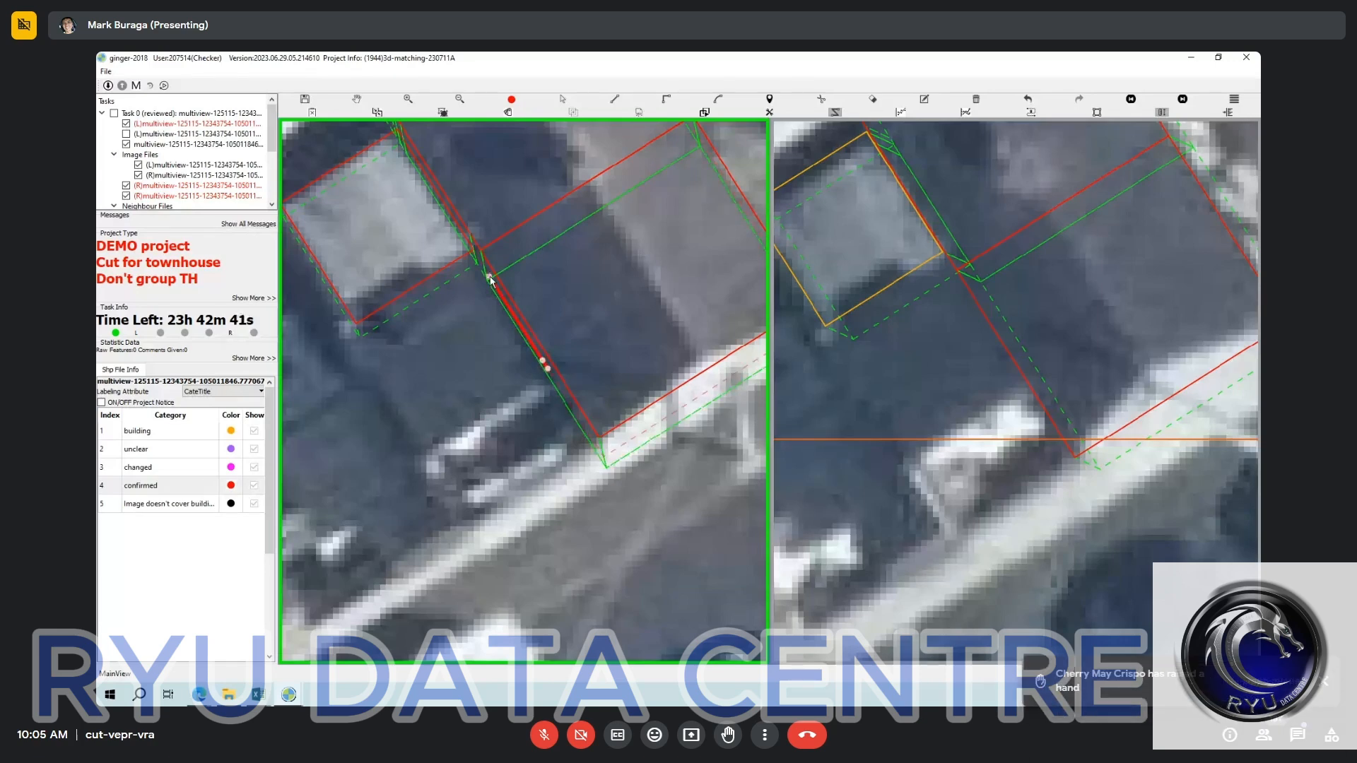
{"action": "key", "text": "o"}
{"action": "left_click", "coordinate": [368, 358]}
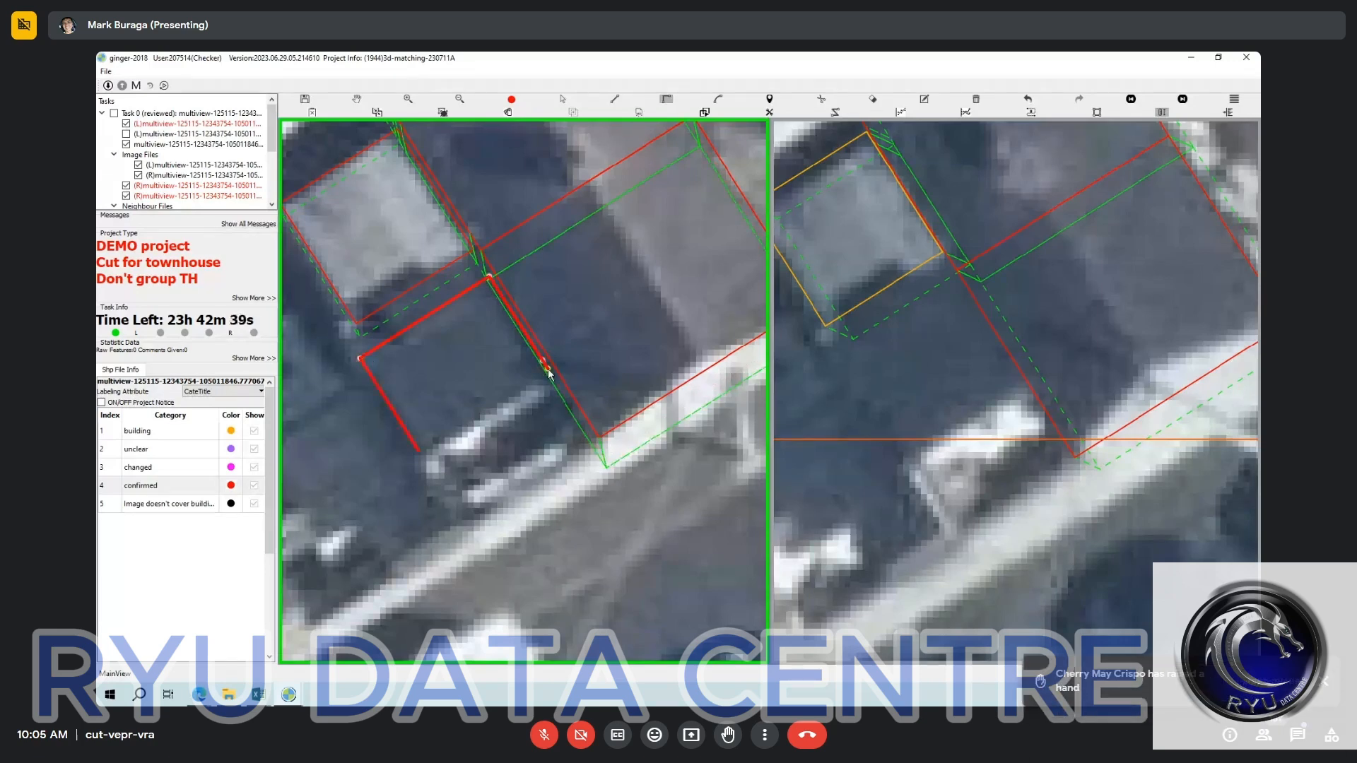
{"action": "left_click", "coordinate": [548, 373]}
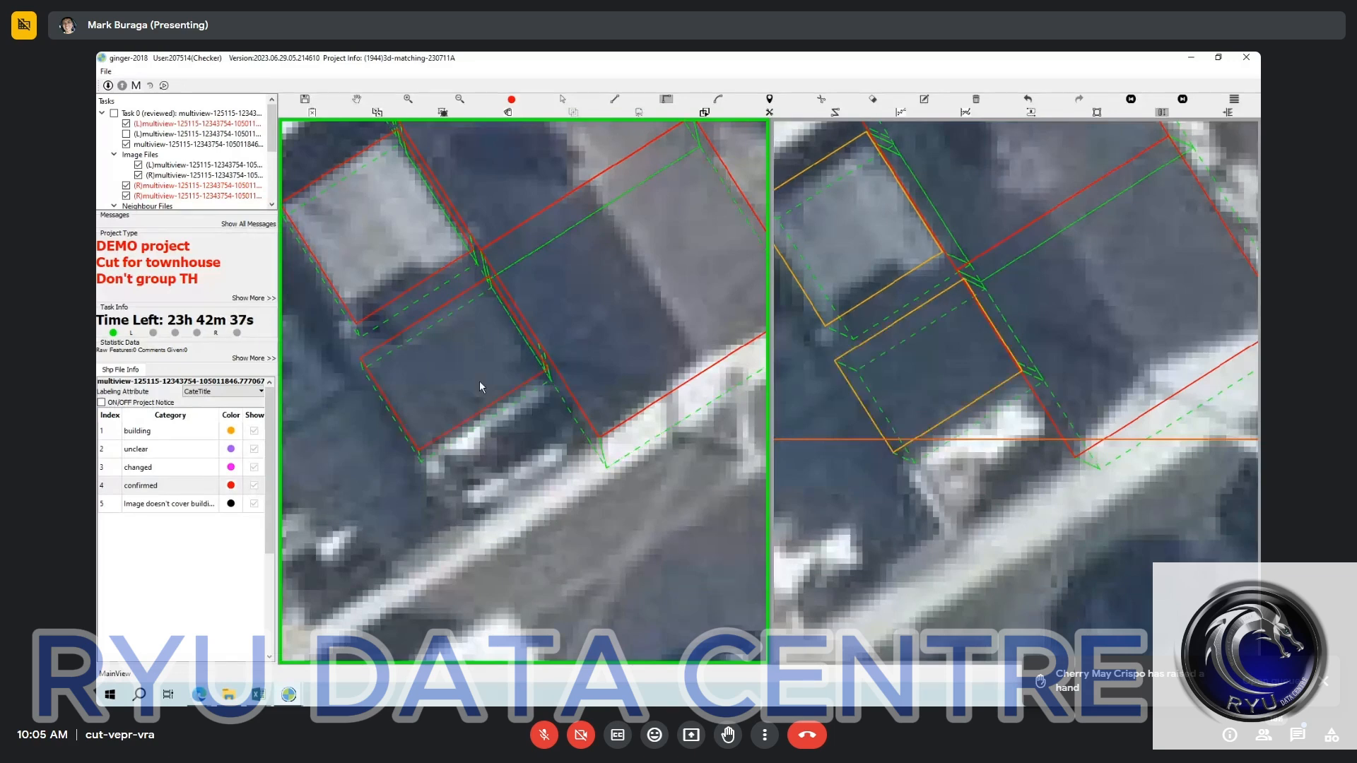
Select the dark-roofed extension's outline and match its counterpart to the same roof in the right image.
{"action": "scroll", "coordinate": [480, 381], "scroll_direction": "down", "scroll_amount": 2}
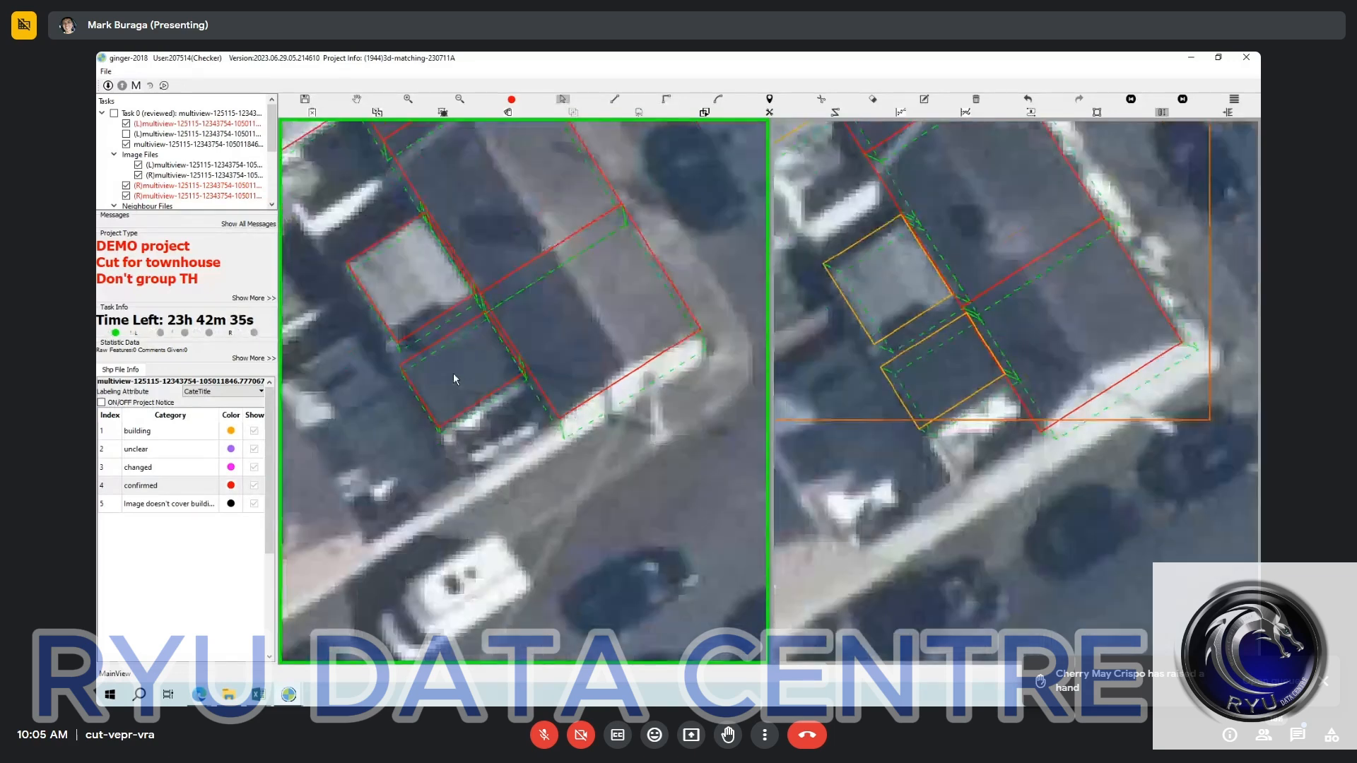
{"action": "left_click", "coordinate": [427, 411]}
{"action": "key", "text": "m"}
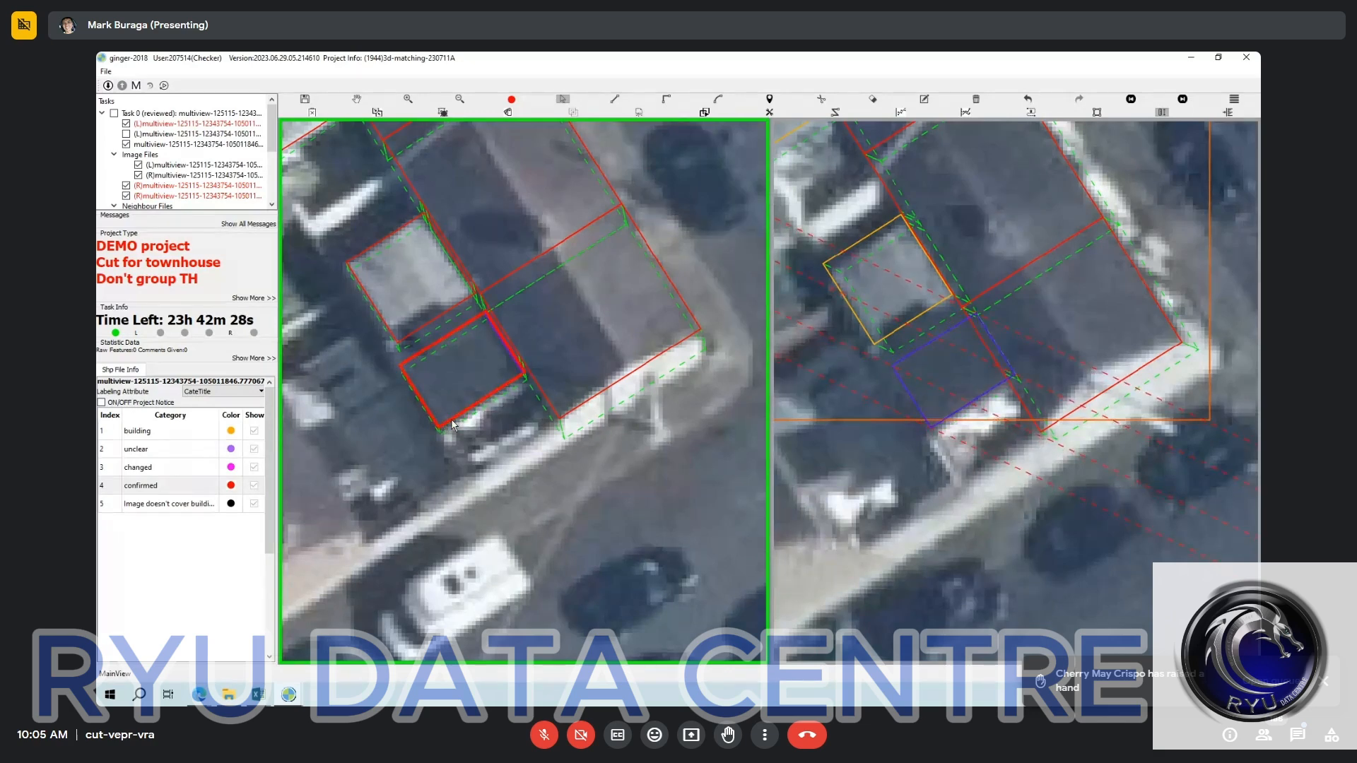
{"action": "left_click", "coordinate": [980, 405]}
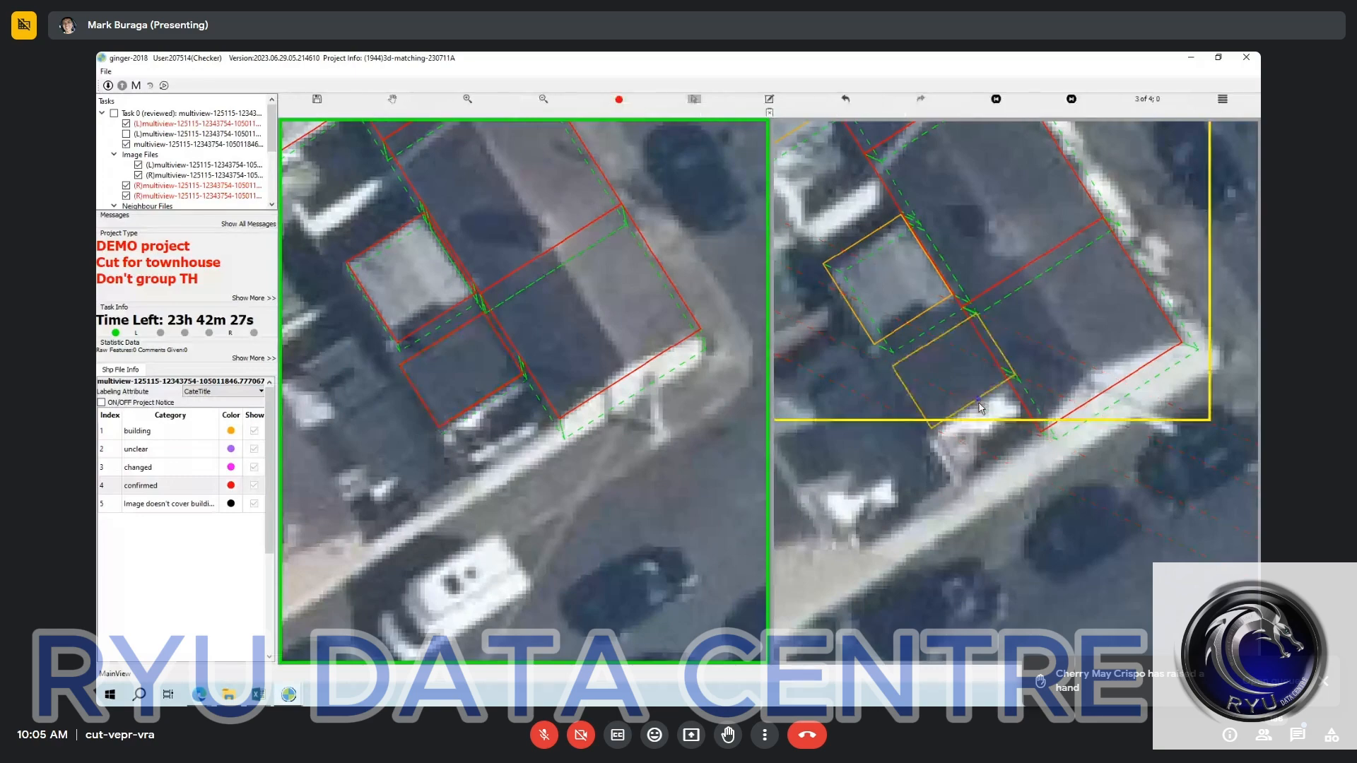
Select each terrace unit together with its rear extension, one pair at a time, in the left image.
{"action": "scroll", "coordinate": [980, 405], "scroll_direction": "down", "scroll_amount": 3}
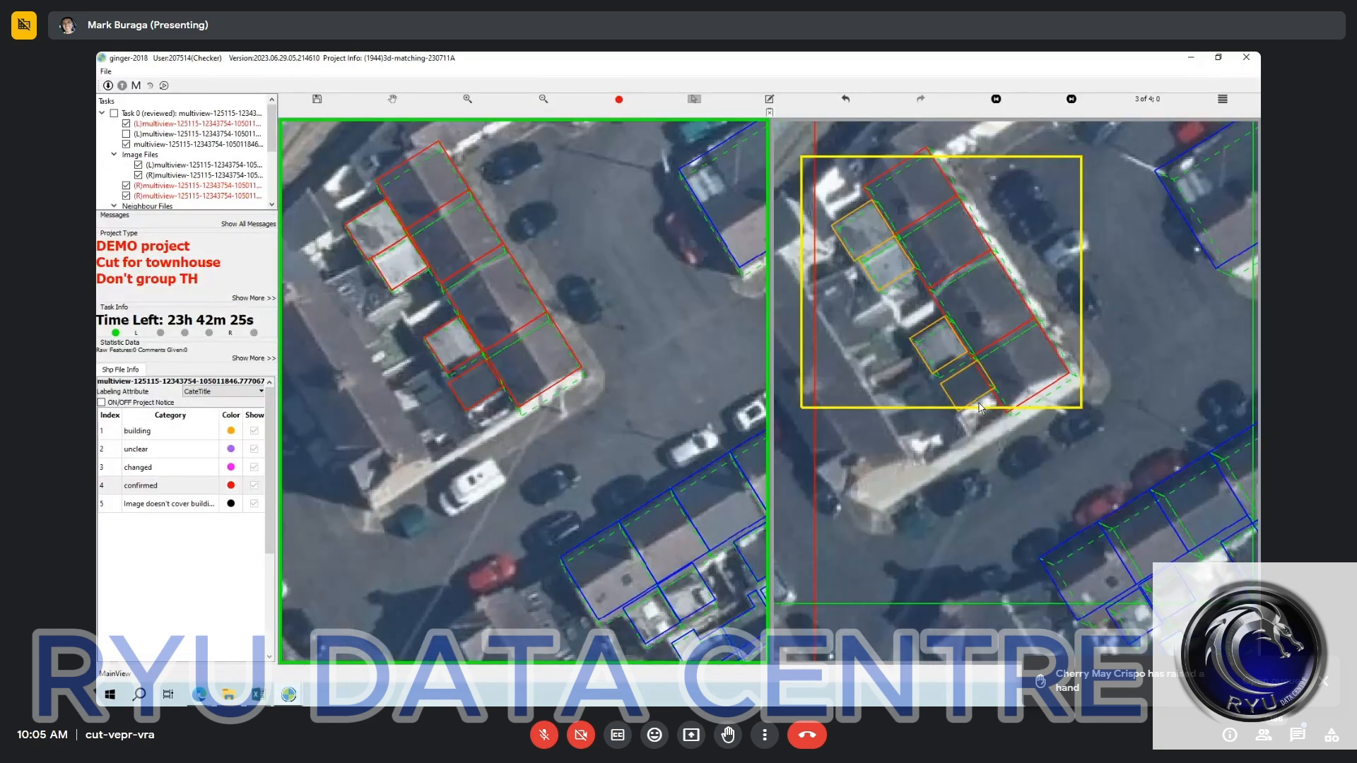
{"action": "key", "text": "h"}
{"action": "left_click_drag", "start_coordinate": [885, 369], "coordinate": [902, 457]}
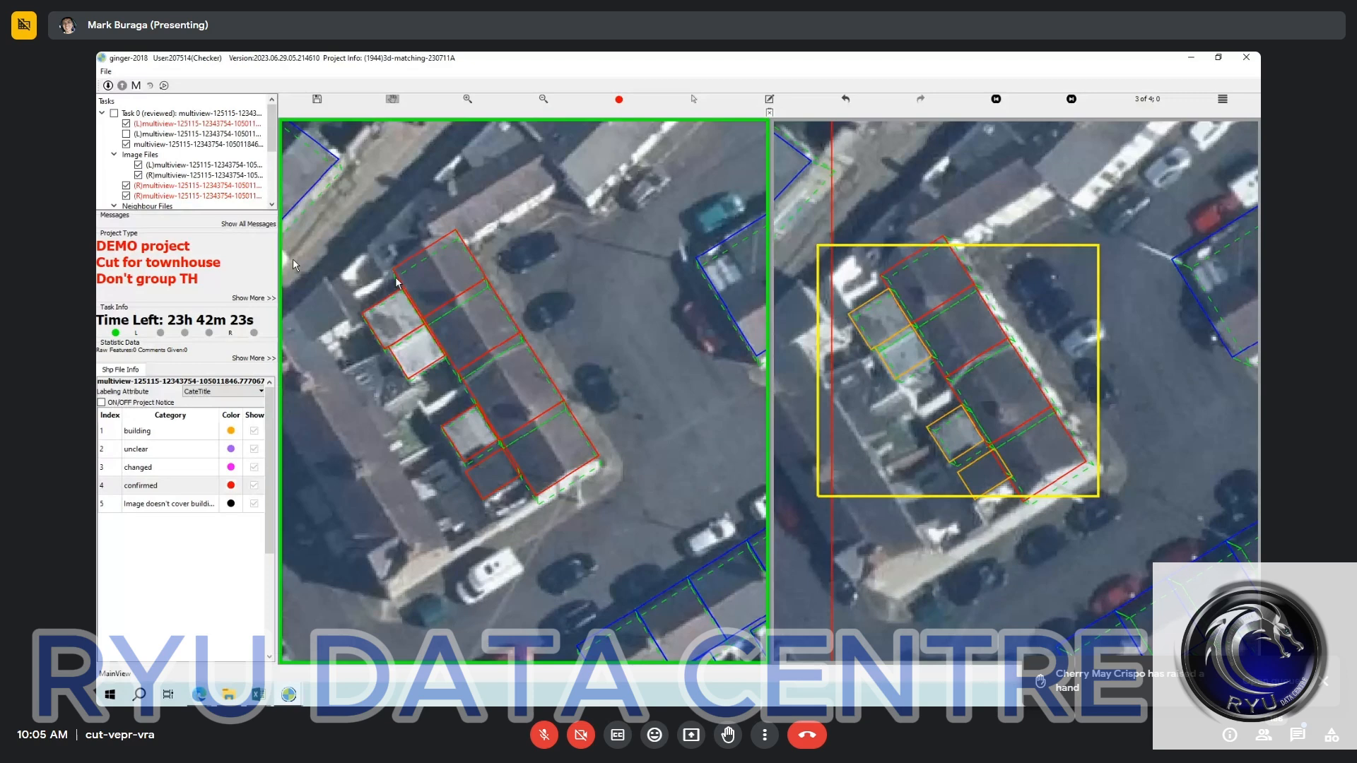
{"action": "left_click", "coordinate": [409, 306]}
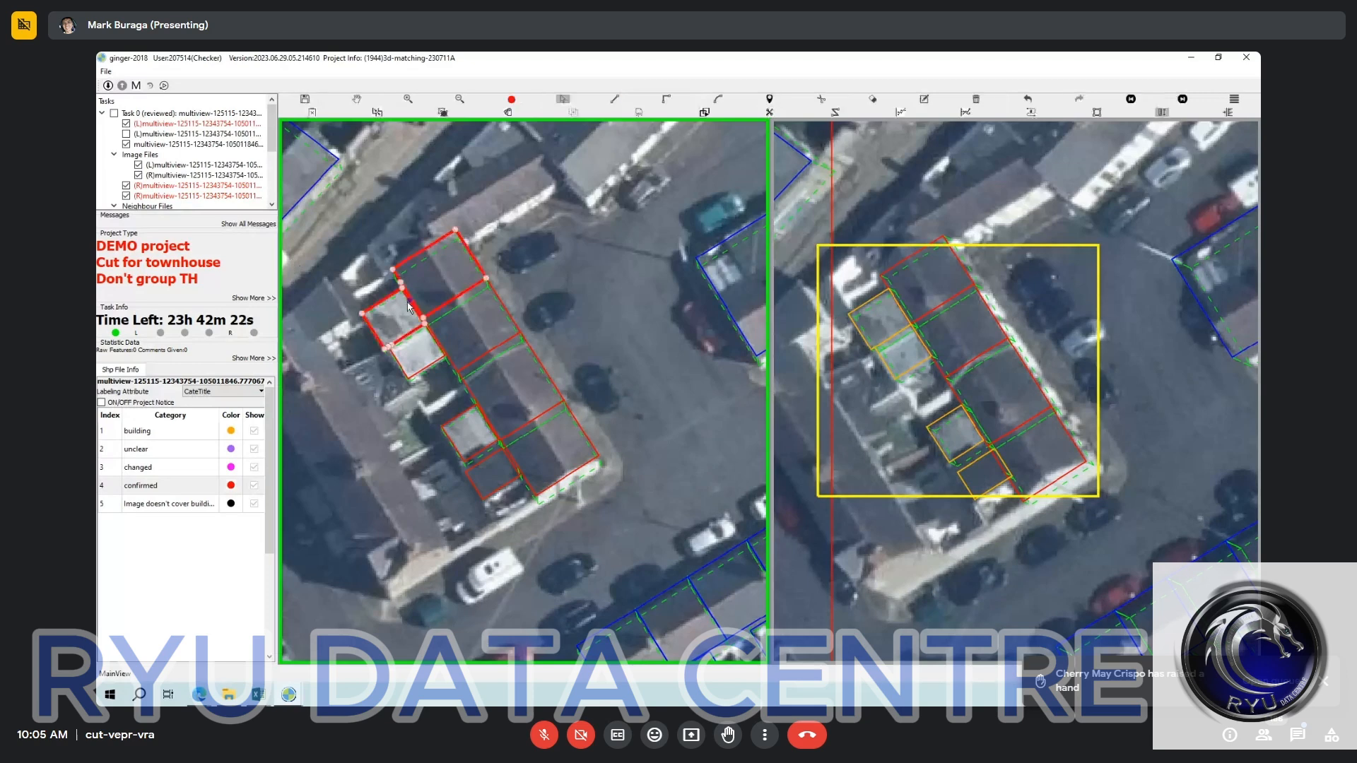
{"action": "left_click", "coordinate": [436, 346]}
{"action": "left_click", "coordinate": [436, 346]}
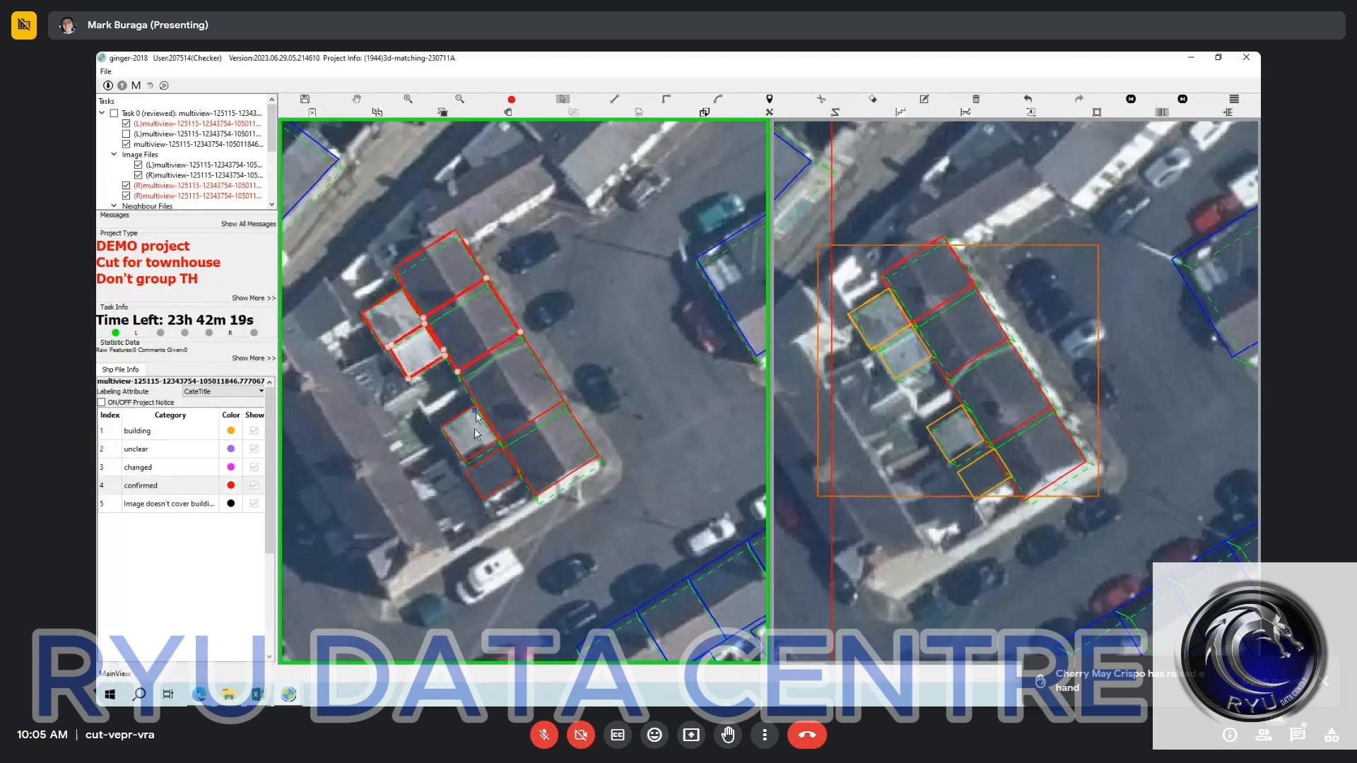
{"action": "left_click", "coordinate": [475, 427]}
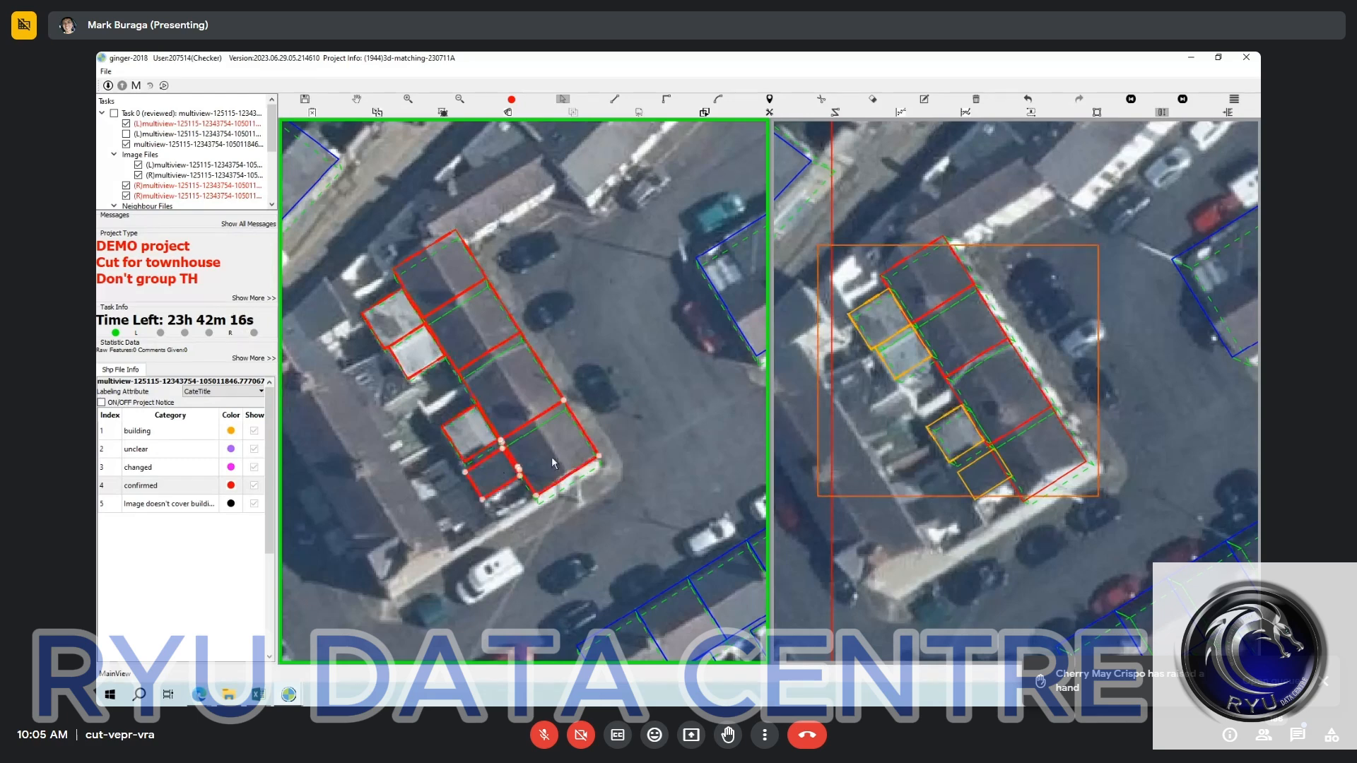
{"action": "left_click", "coordinate": [511, 397]}
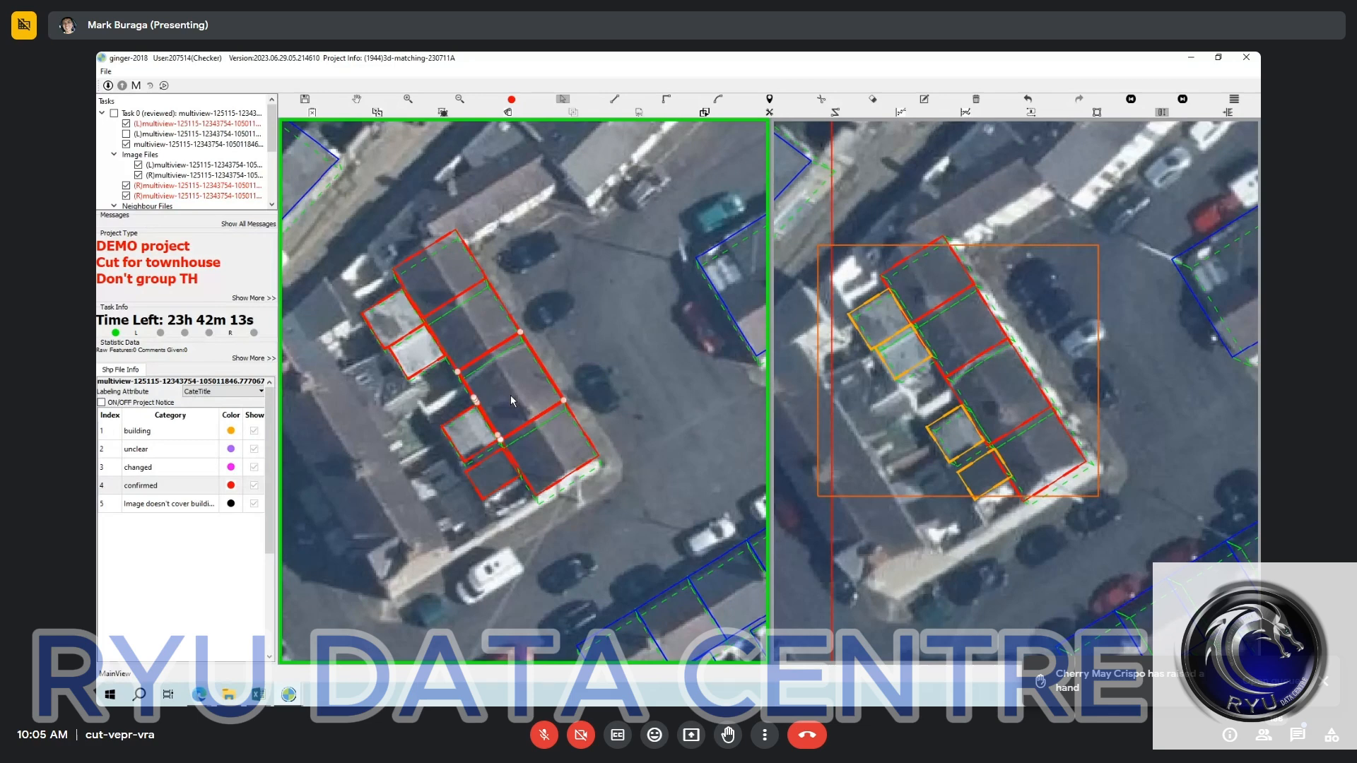
Select all terrace and extension outlines in the left image together, then only the end unit with its dark-roofed extension, and clear the selection.
{"action": "left_click", "coordinate": [510, 395]}
{"action": "key", "text": "ctrl+a"}
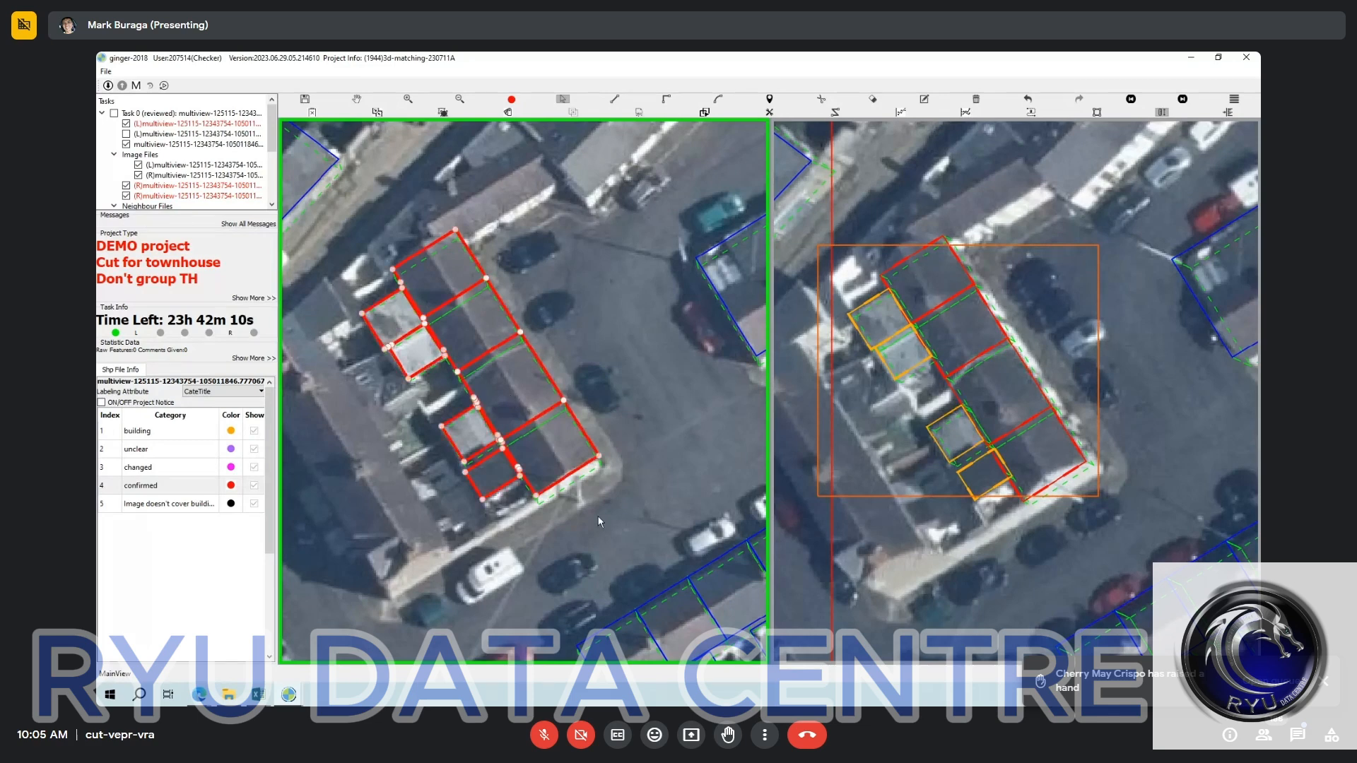
{"action": "left_click", "coordinate": [582, 522]}
{"action": "left_click", "coordinate": [552, 443]}
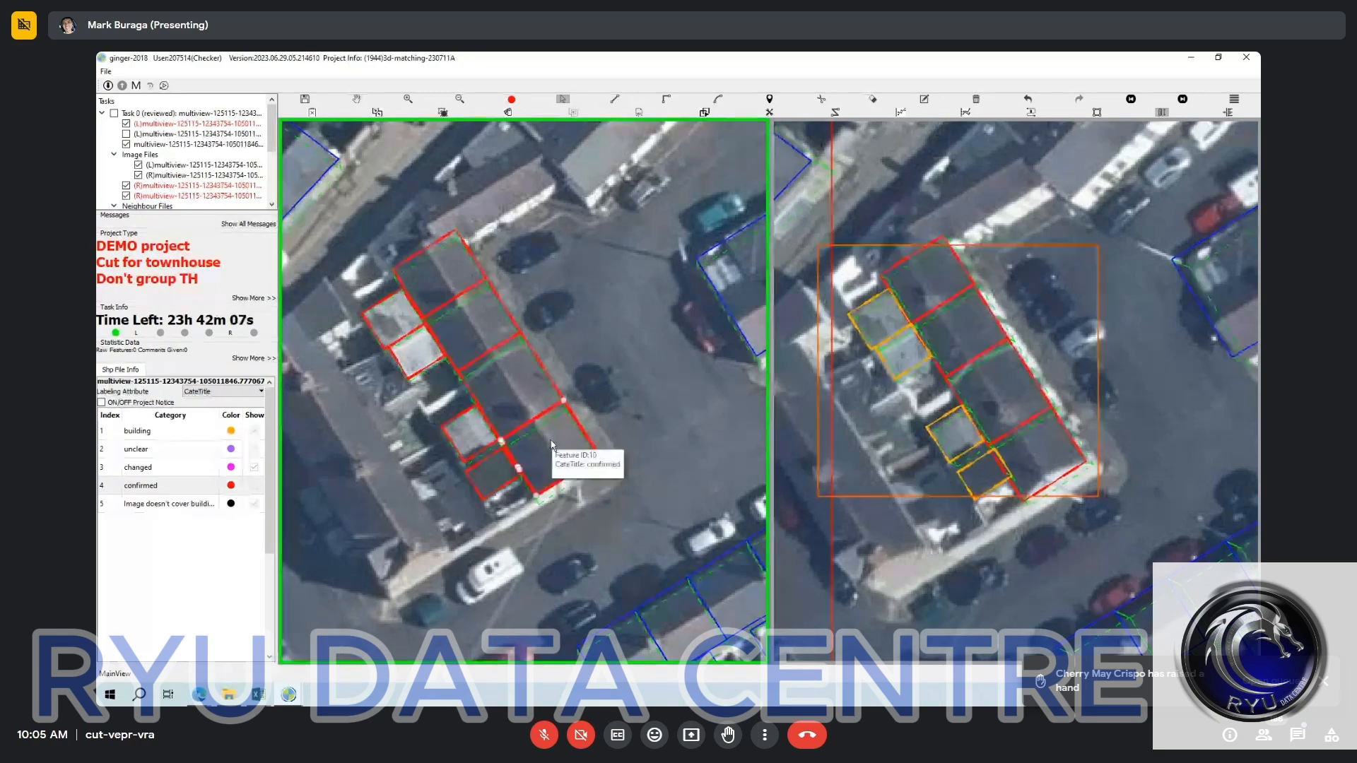
{"action": "left_click", "coordinate": [291, 123]}
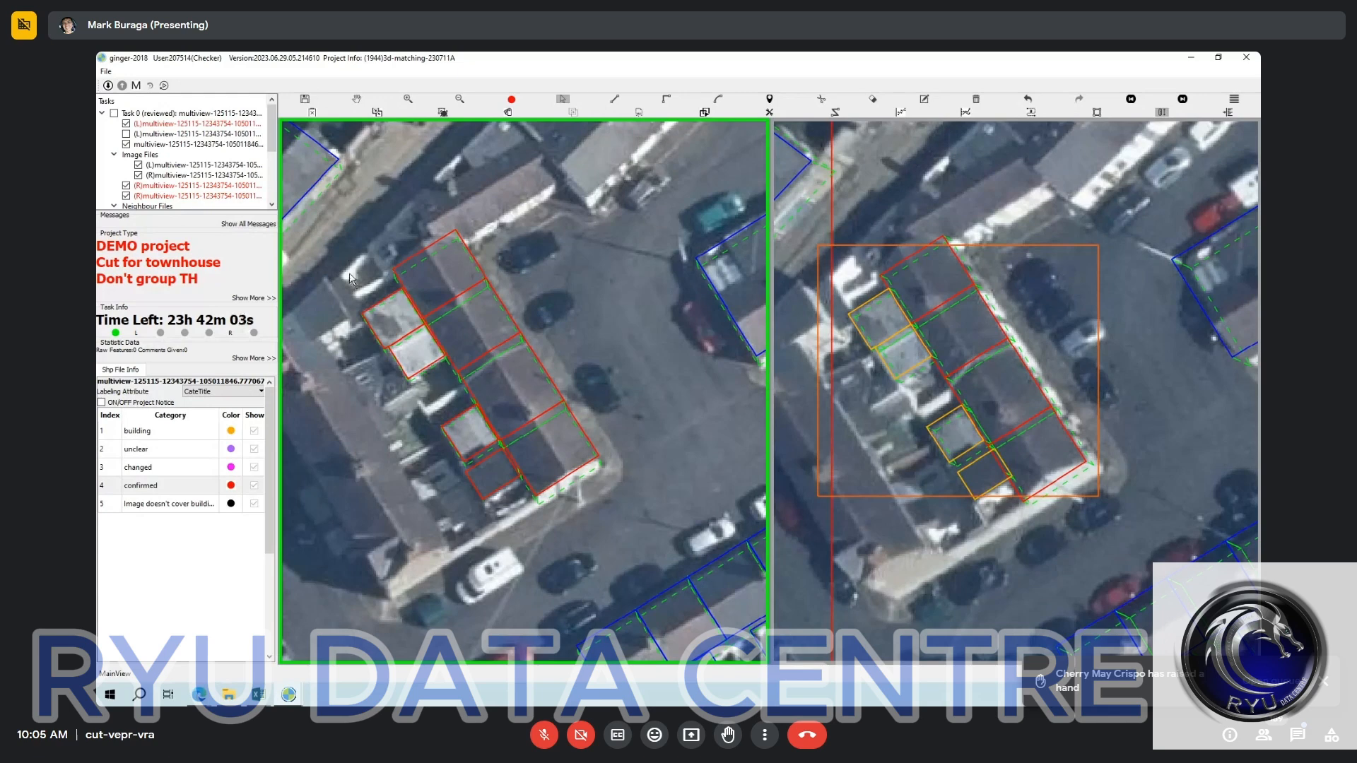
Go through the left image's terrace from its northern end, selecting each unit with its attached rear extension, and clear the selection.
{"action": "left_click", "coordinate": [417, 306]}
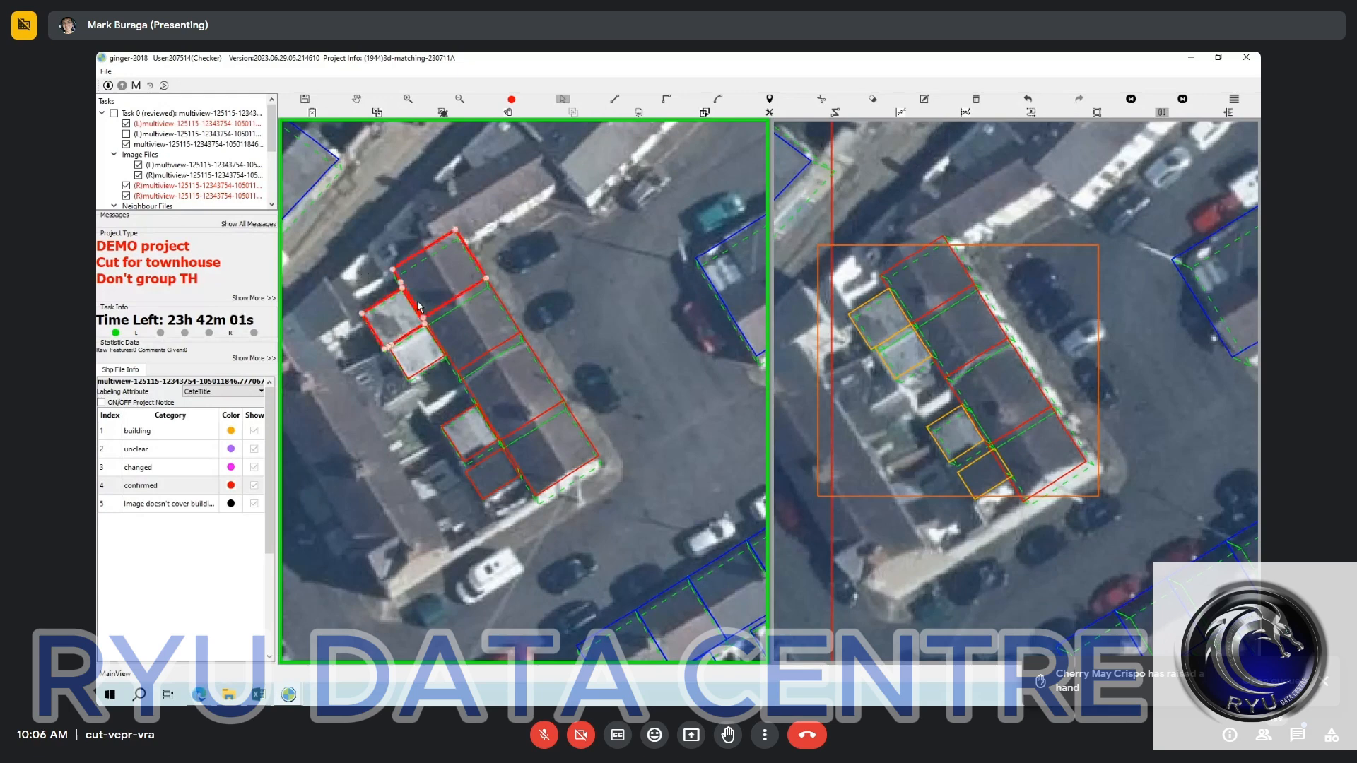
{"action": "left_click", "coordinate": [435, 339]}
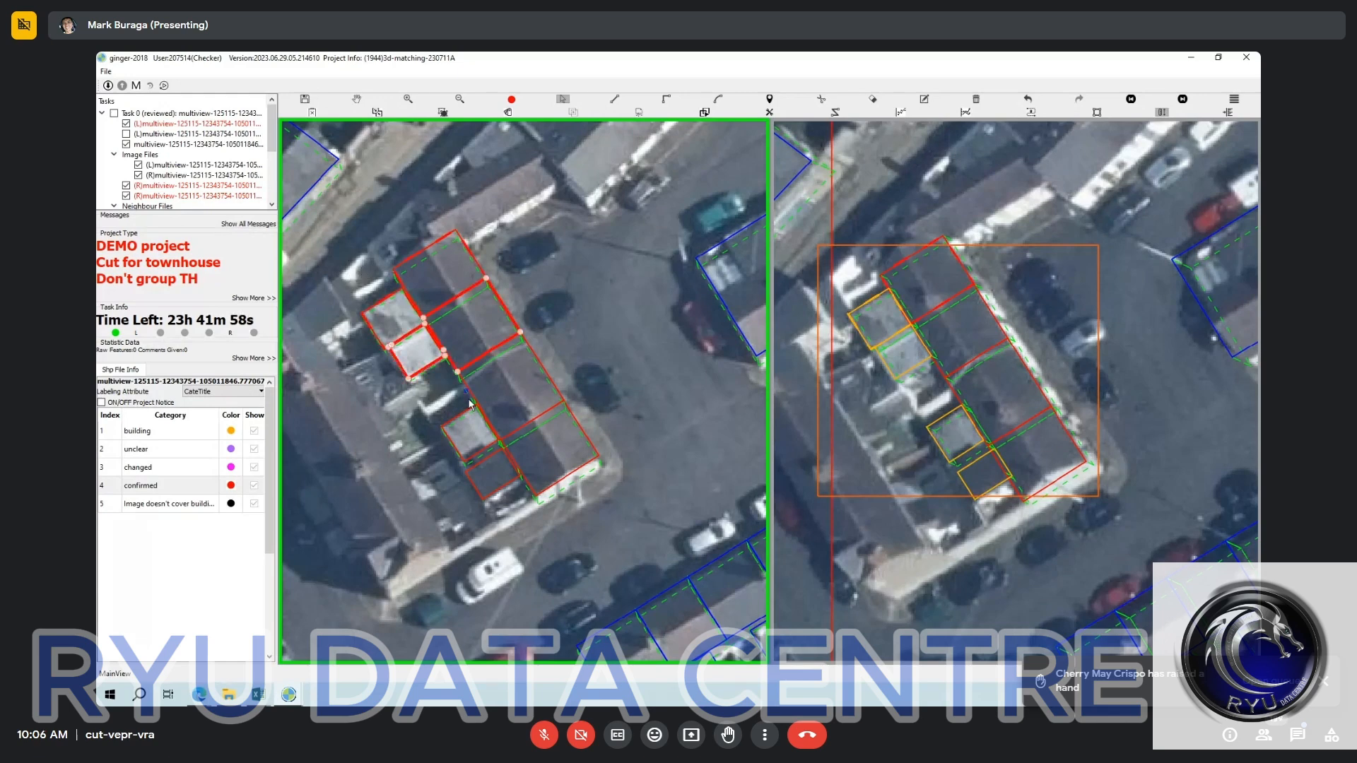
{"action": "left_click", "coordinate": [506, 463]}
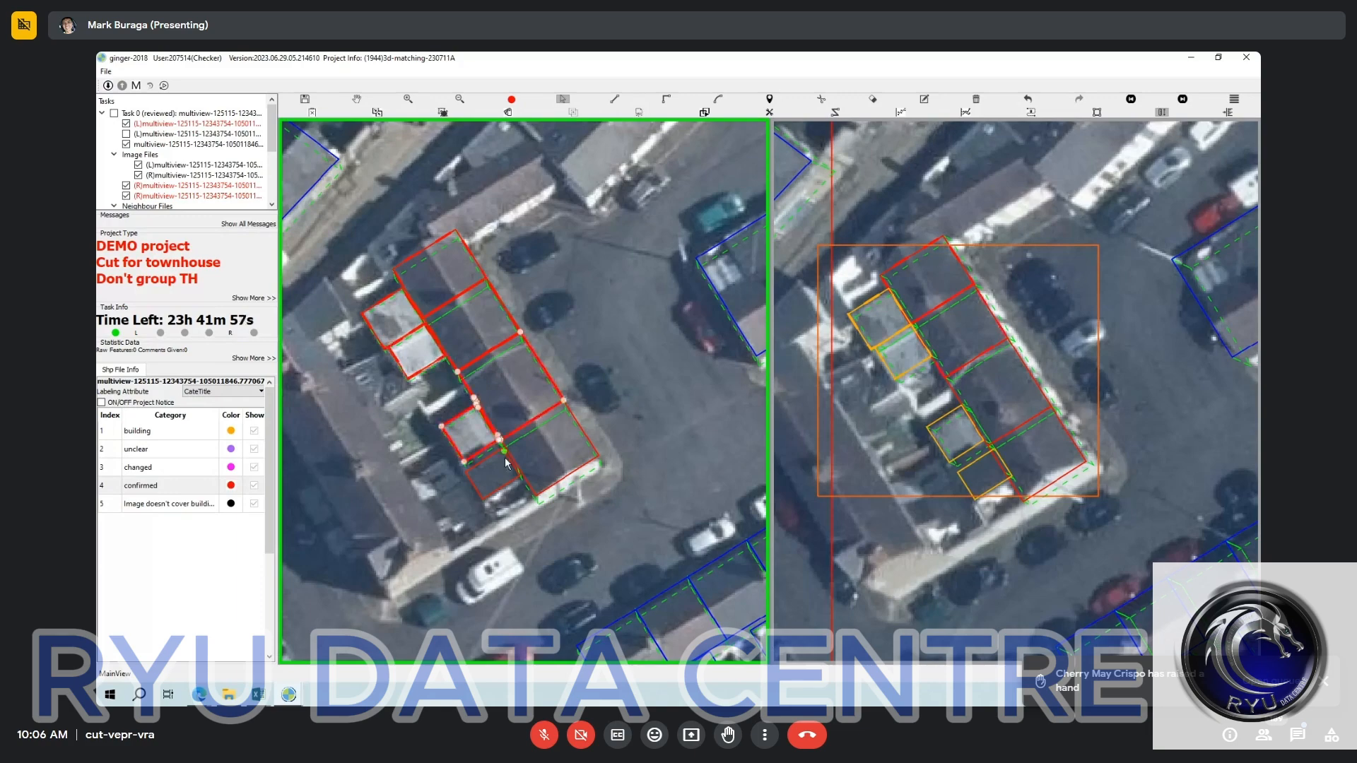
{"action": "left_click", "coordinate": [537, 472]}
{"action": "key", "text": "Escape"}
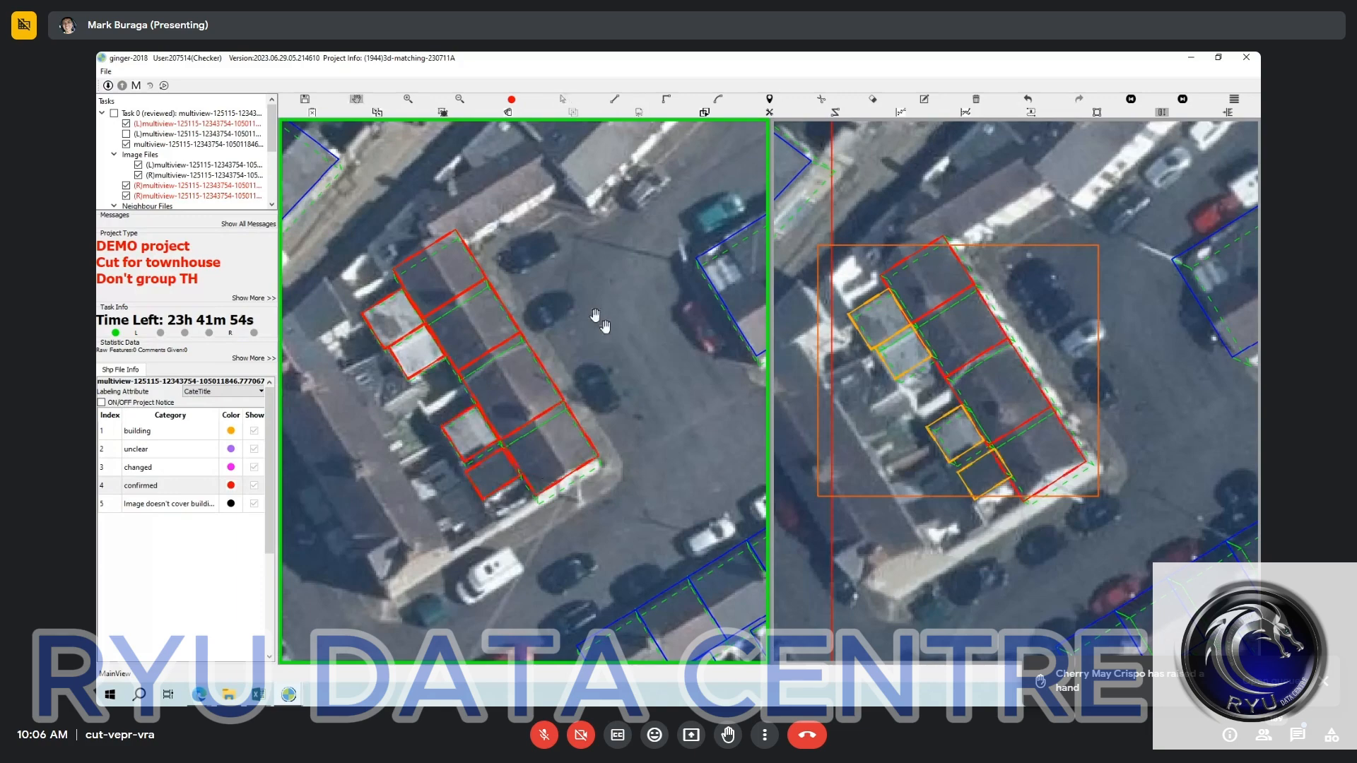
{"action": "left_click_drag", "start_coordinate": [595, 315], "coordinate": [634, 371]}
{"action": "left_click_drag", "start_coordinate": [511, 255], "coordinate": [529, 284]}
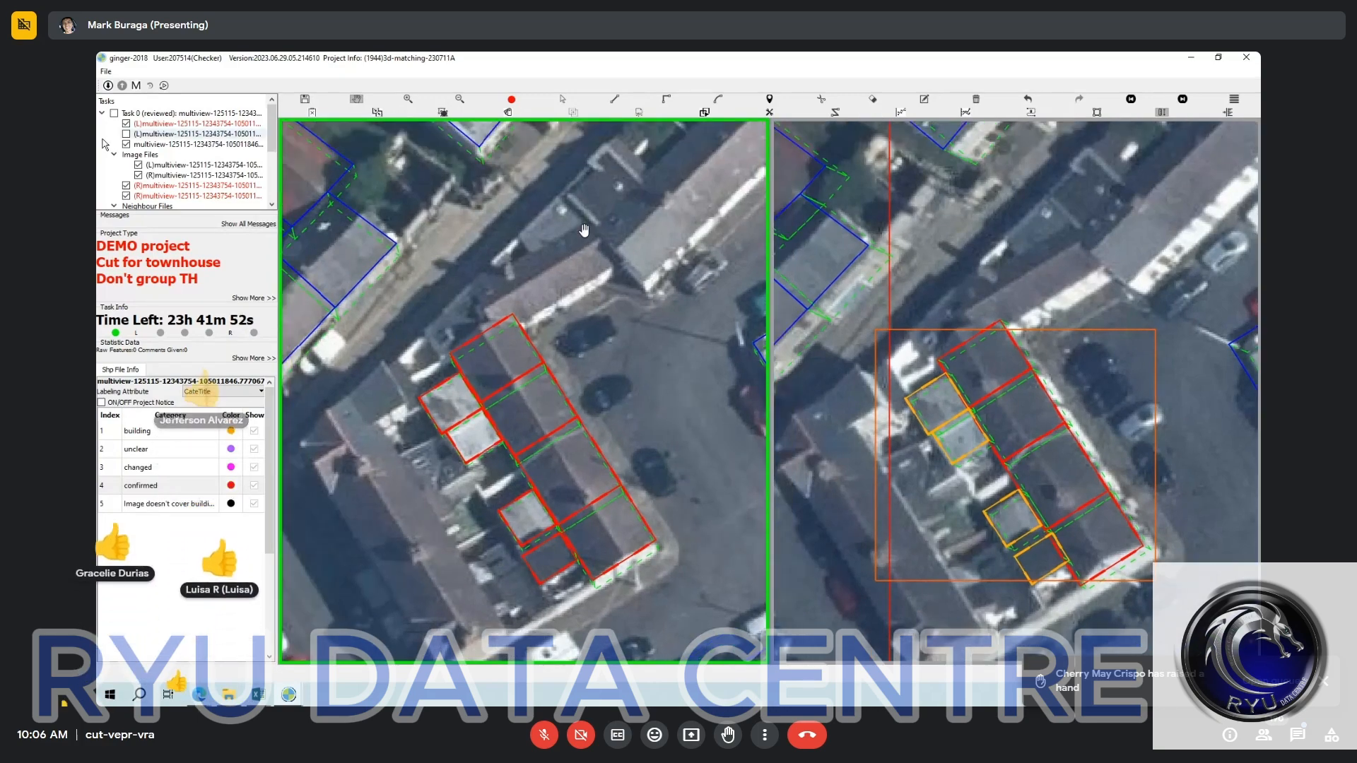
{"action": "left_click", "coordinate": [126, 134]}
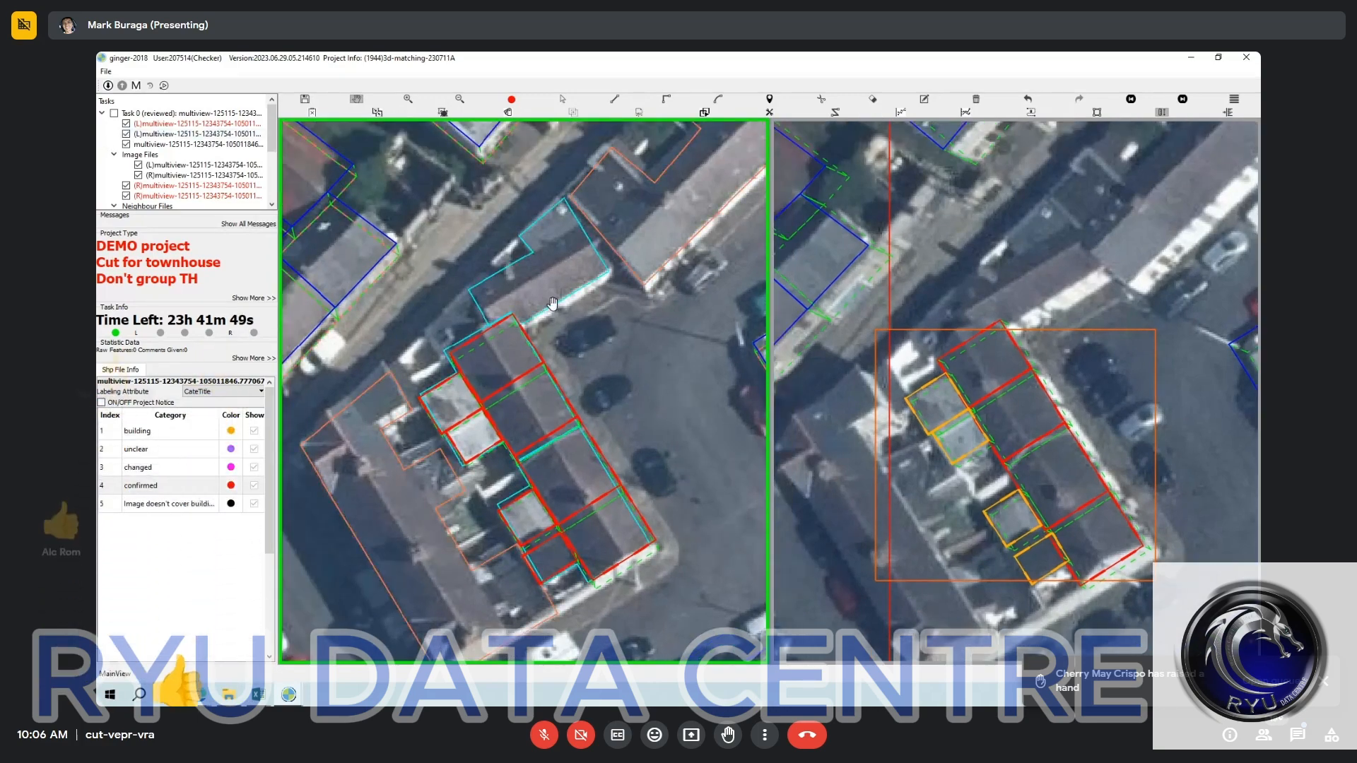
Outline the long brown-roofed building adjoining the terrace's northern end in the left image, following its roof and the terrace corner.
{"action": "scroll", "coordinate": [596, 337], "scroll_direction": "up", "scroll_amount": 1}
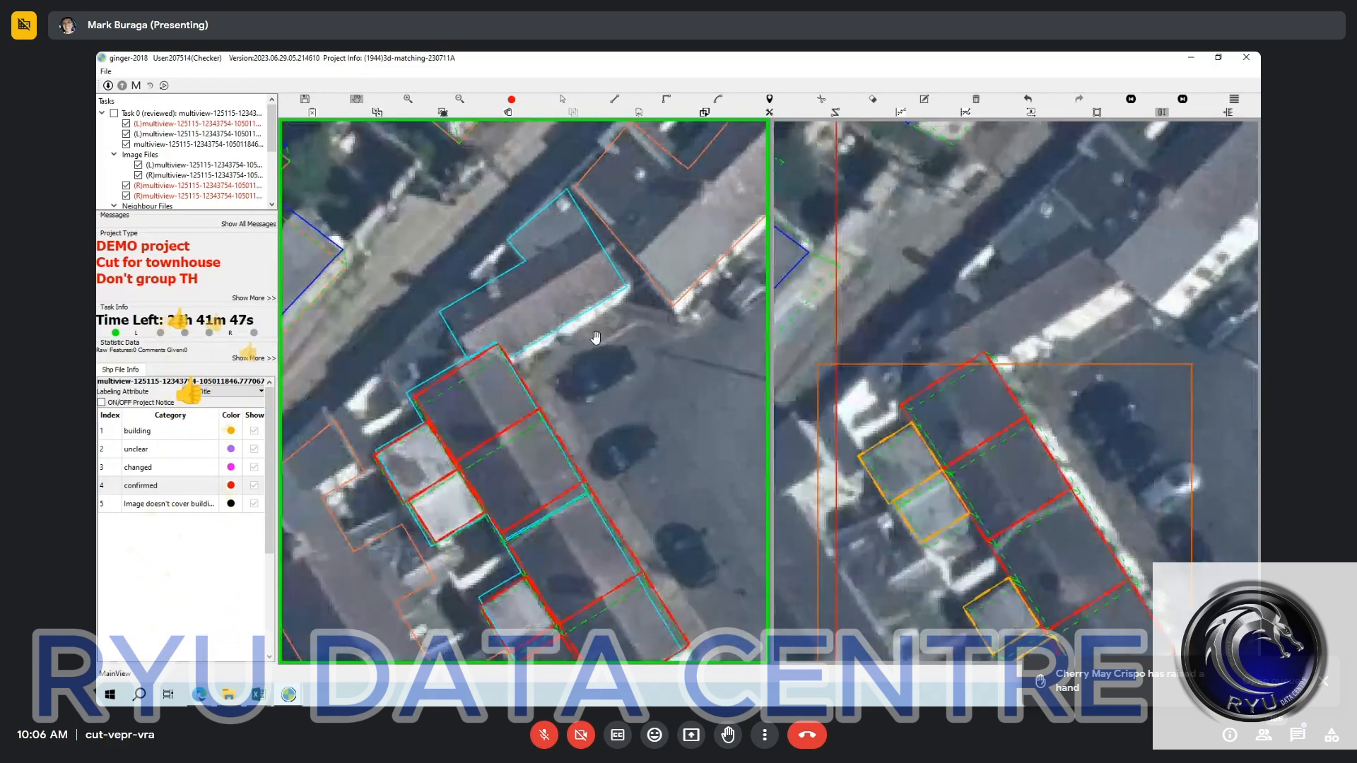
{"action": "scroll", "coordinate": [586, 333], "scroll_direction": "up", "scroll_amount": 1}
{"action": "scroll", "coordinate": [558, 329], "scroll_direction": "up", "scroll_amount": 1}
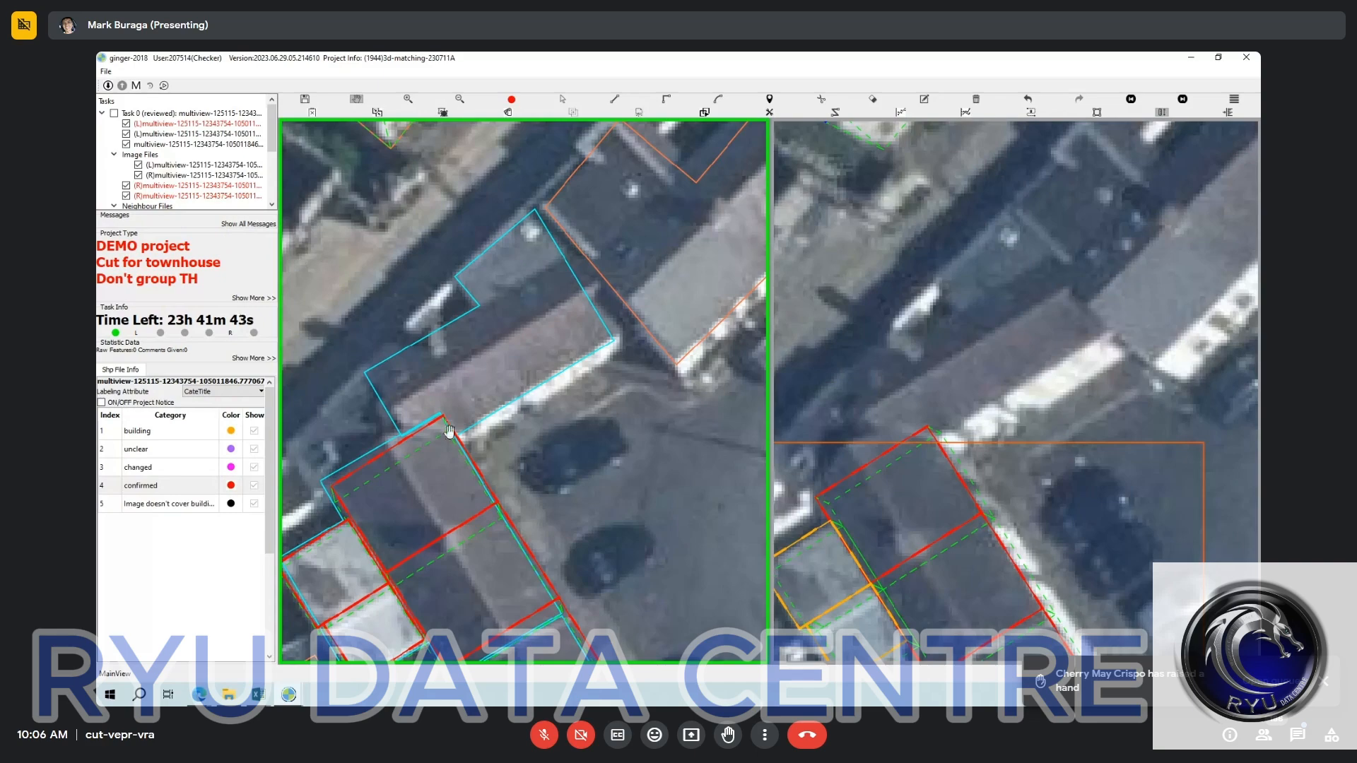
{"action": "scroll", "coordinate": [449, 430], "scroll_direction": "up", "scroll_amount": 1}
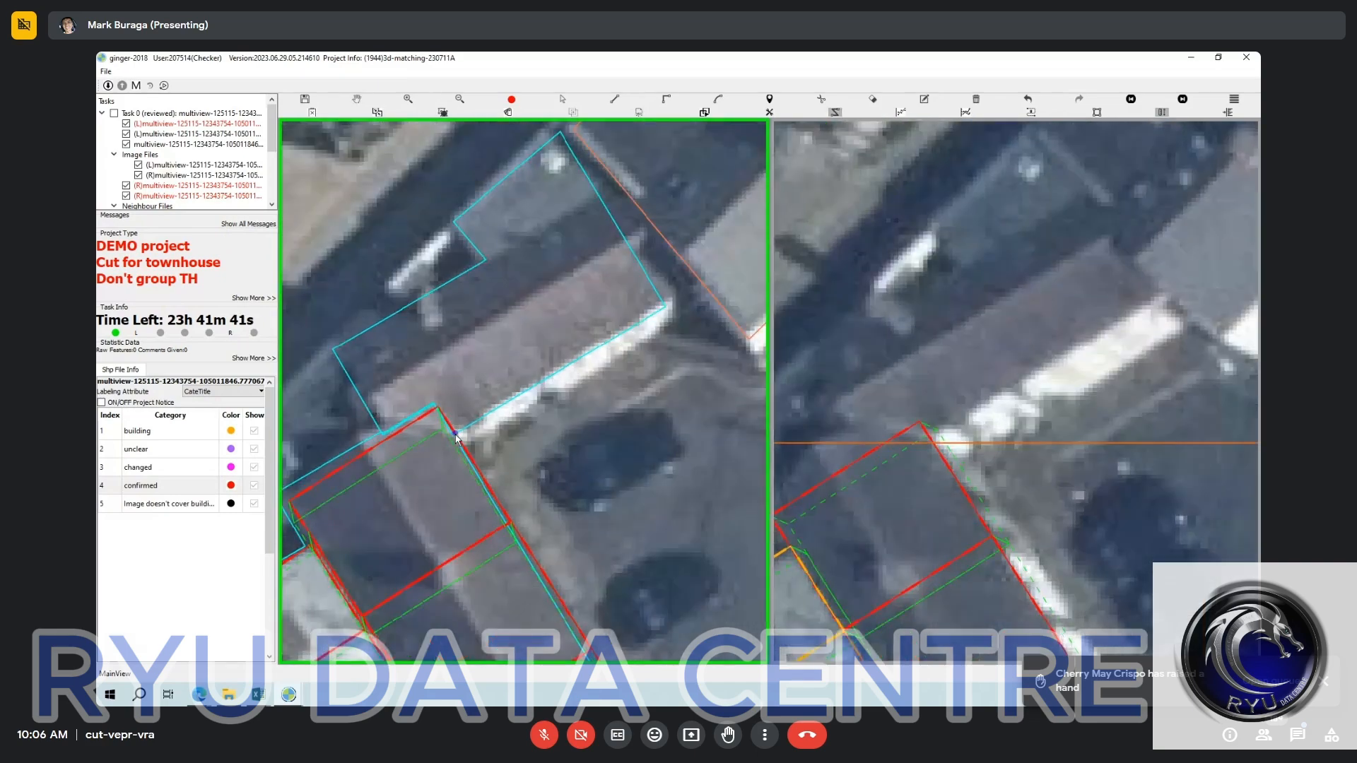
{"action": "left_click", "coordinate": [387, 442]}
{"action": "left_click", "coordinate": [449, 288]}
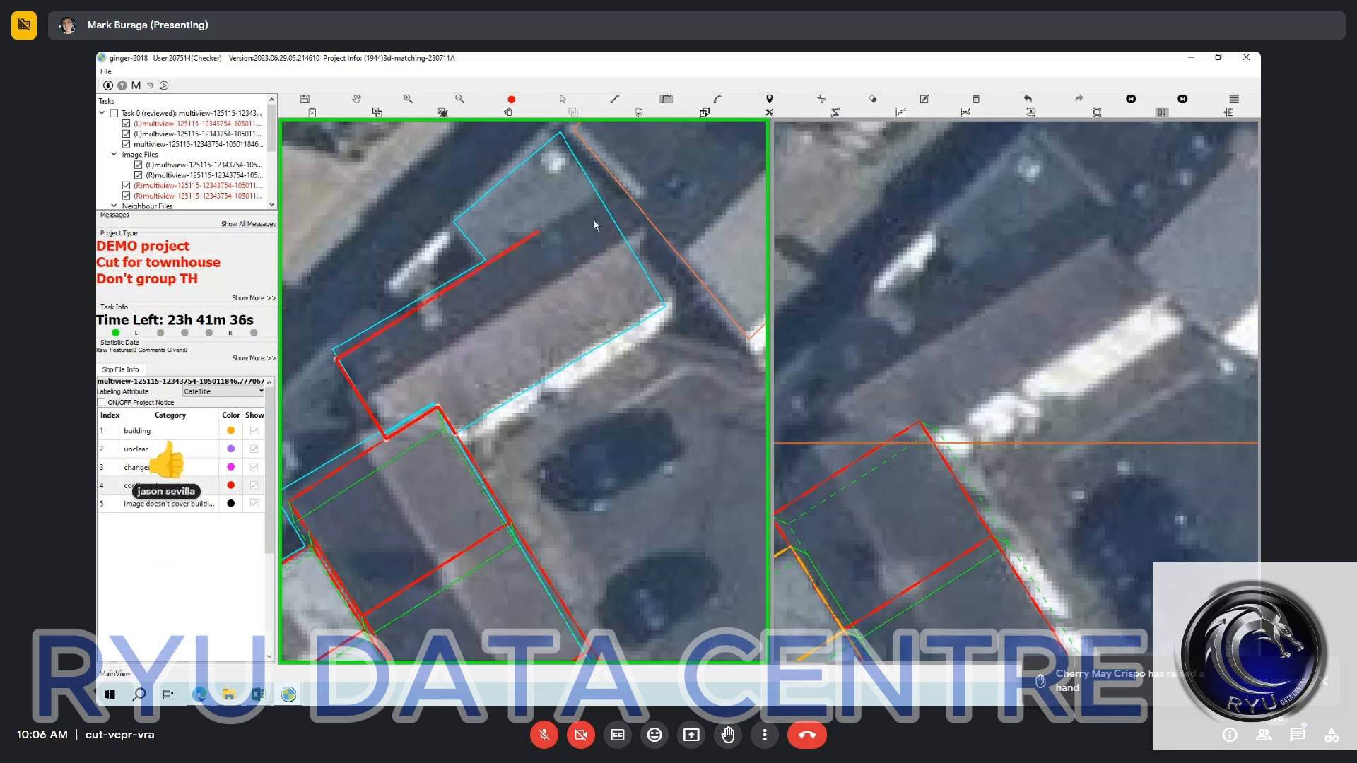
{"action": "left_click", "coordinate": [636, 249]}
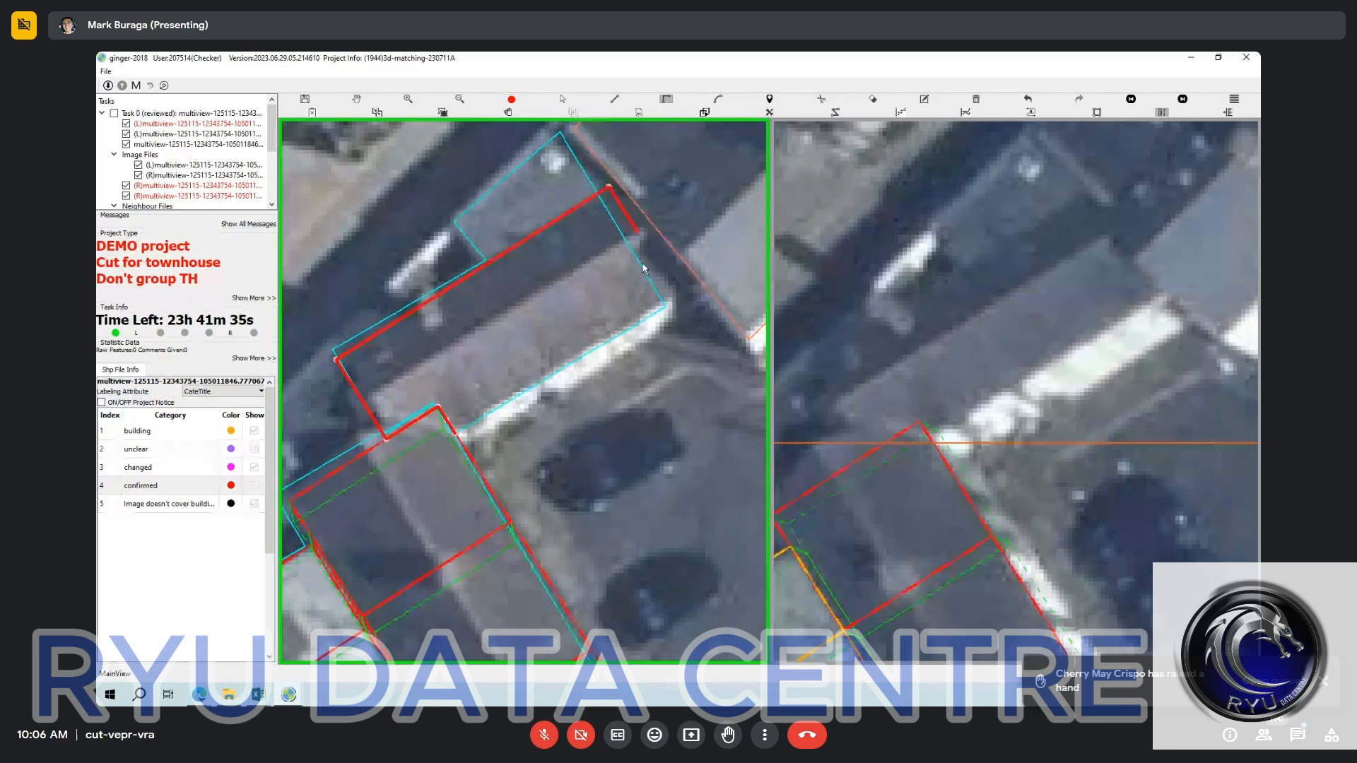
{"action": "left_click", "coordinate": [456, 435]}
{"action": "scroll", "coordinate": [551, 342], "scroll_direction": "down", "scroll_amount": 2}
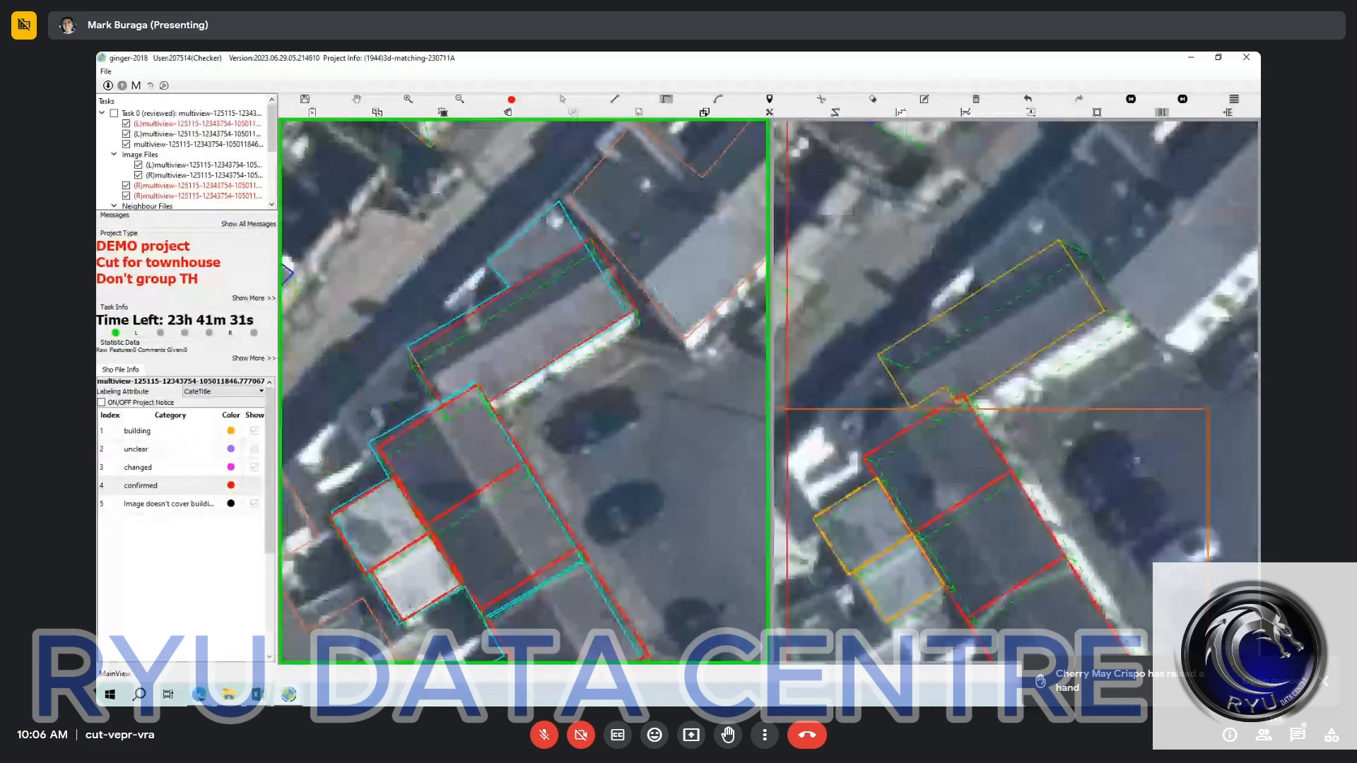
Match the long brown-roofed building's counterpart to the same roof in the right image and mark it as confirmed.
{"action": "key", "text": "Escape"}
{"action": "left_click", "coordinate": [508, 297]}
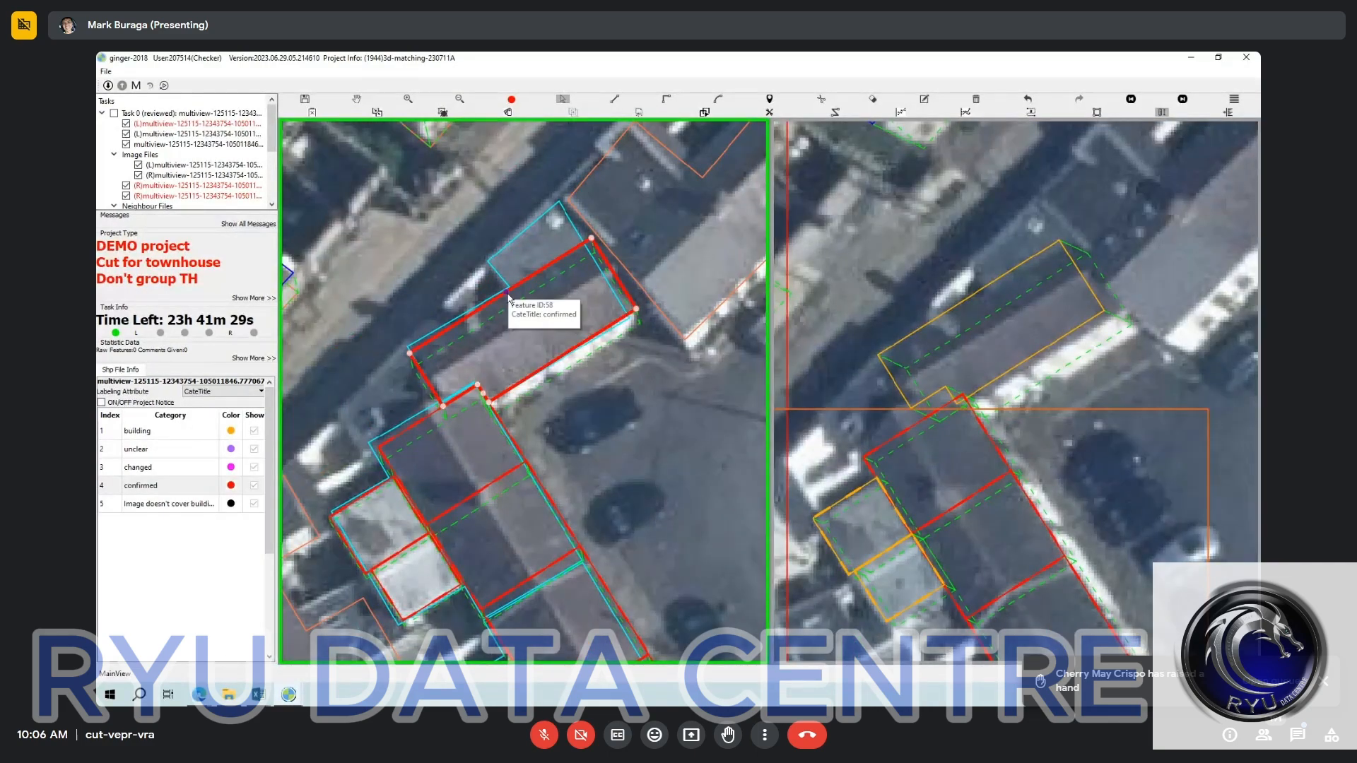
{"action": "key", "text": "m"}
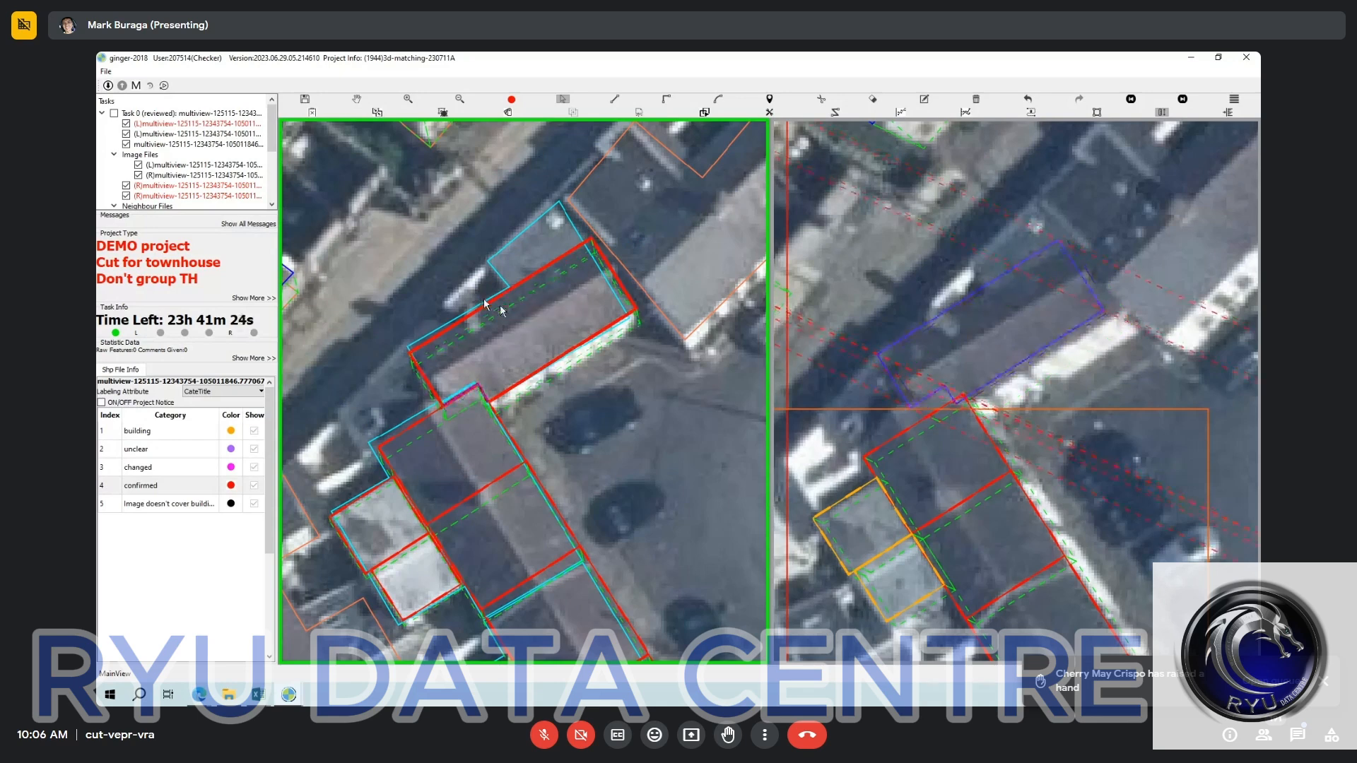
{"action": "left_click", "coordinate": [985, 341]}
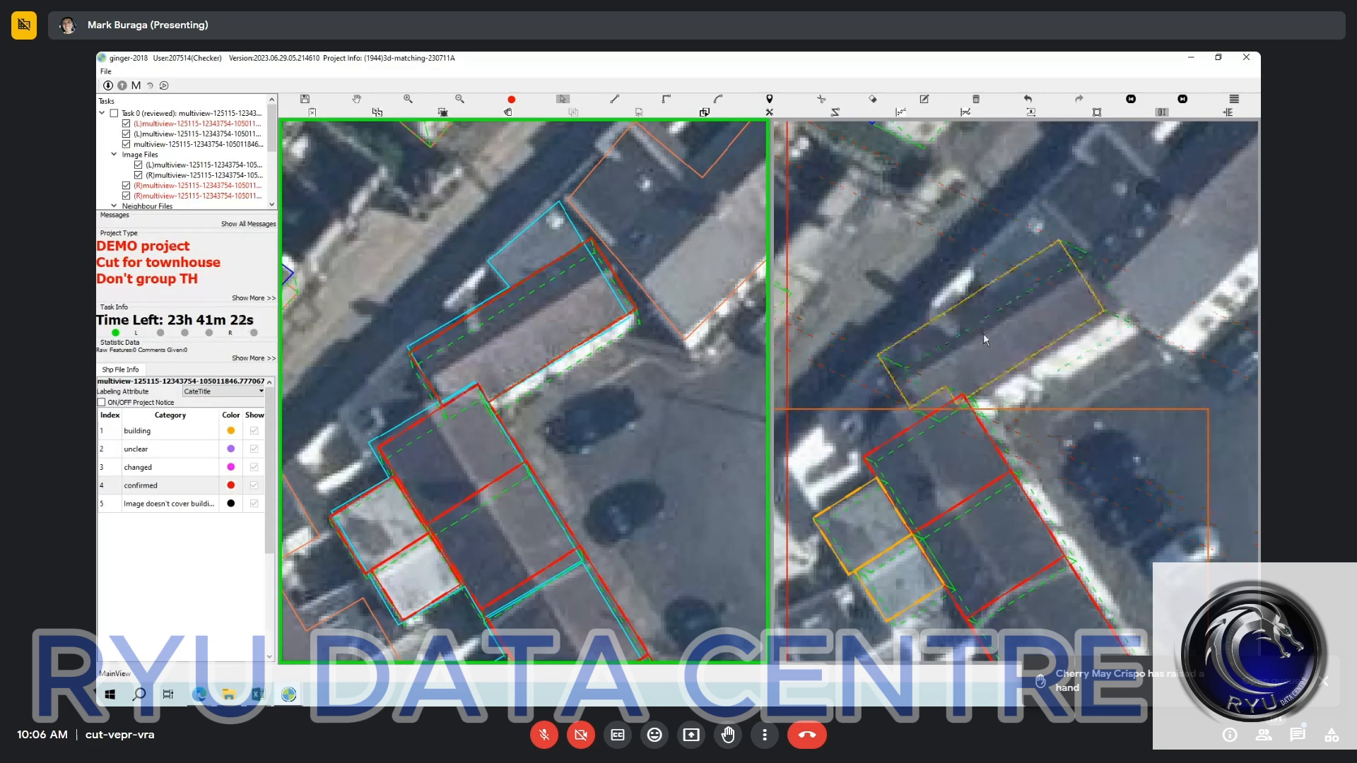
{"action": "left_click", "coordinate": [993, 339]}
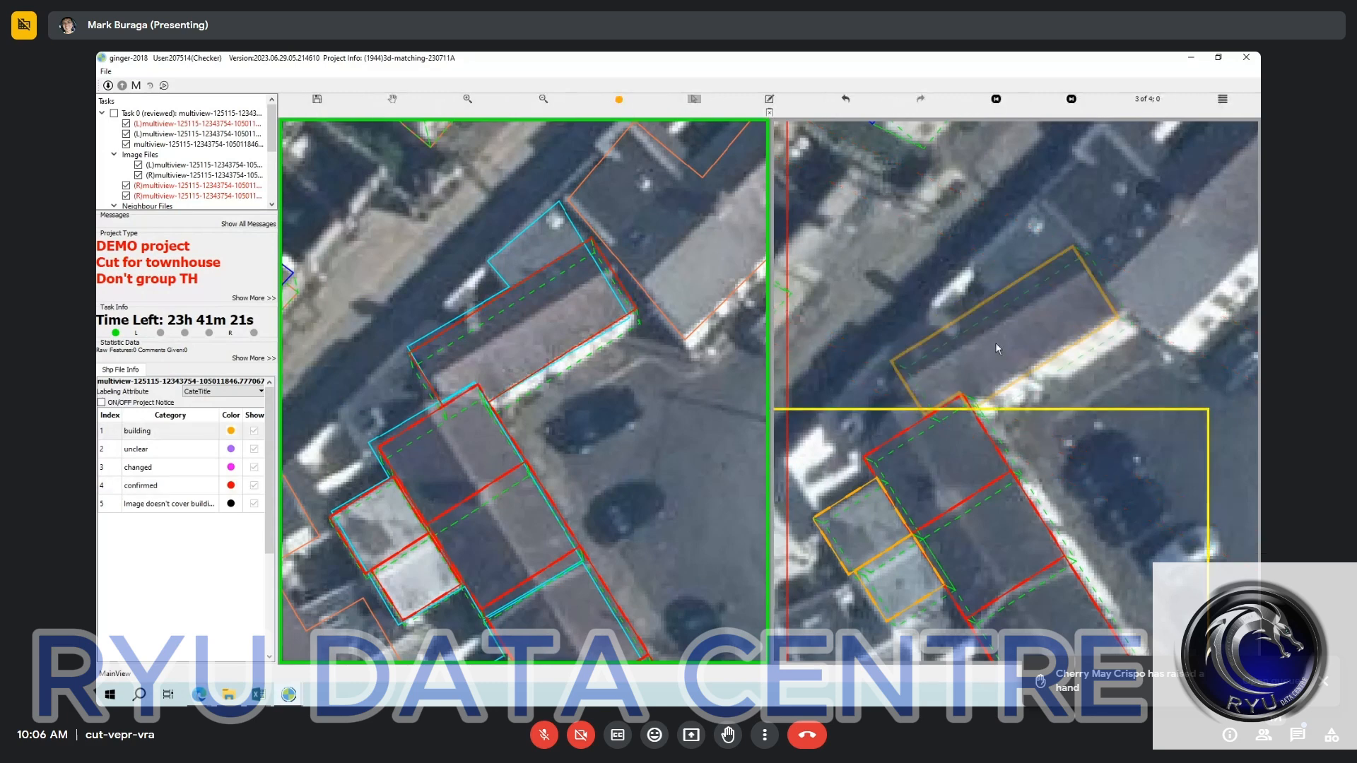
{"action": "left_click", "coordinate": [1061, 302]}
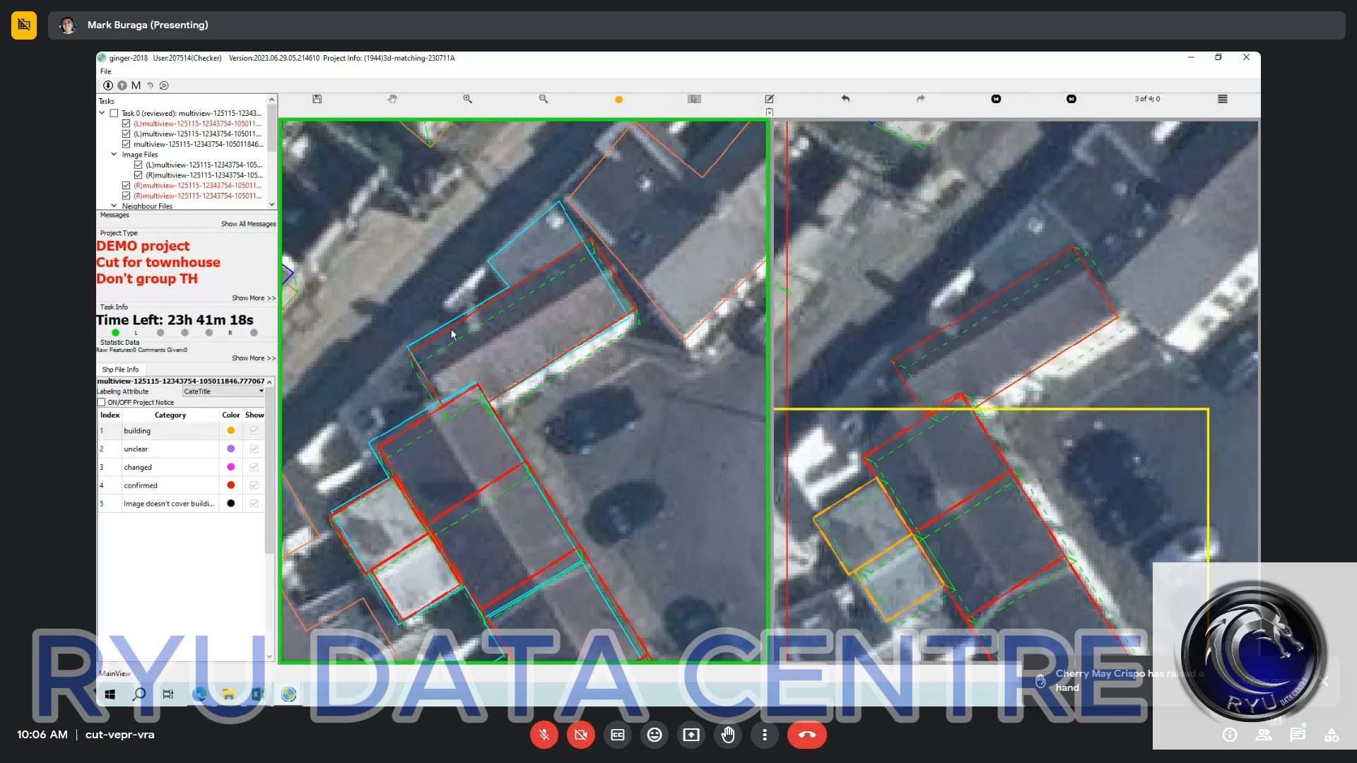
{"action": "key", "text": "Escape"}
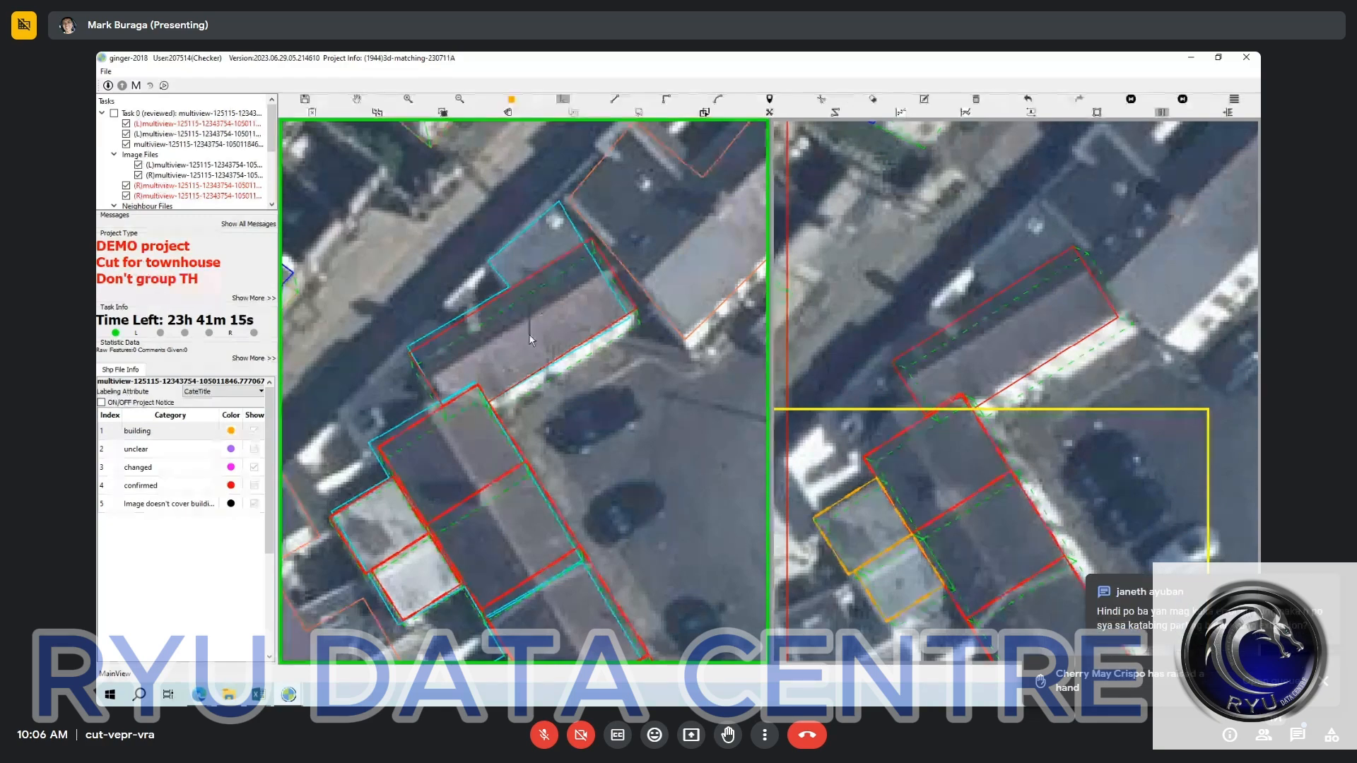
Outline the small grey-roofed extension behind the long brown-roofed building in the left image, along their shared edge.
{"action": "left_click_drag", "start_coordinate": [524, 321], "coordinate": [552, 389]}
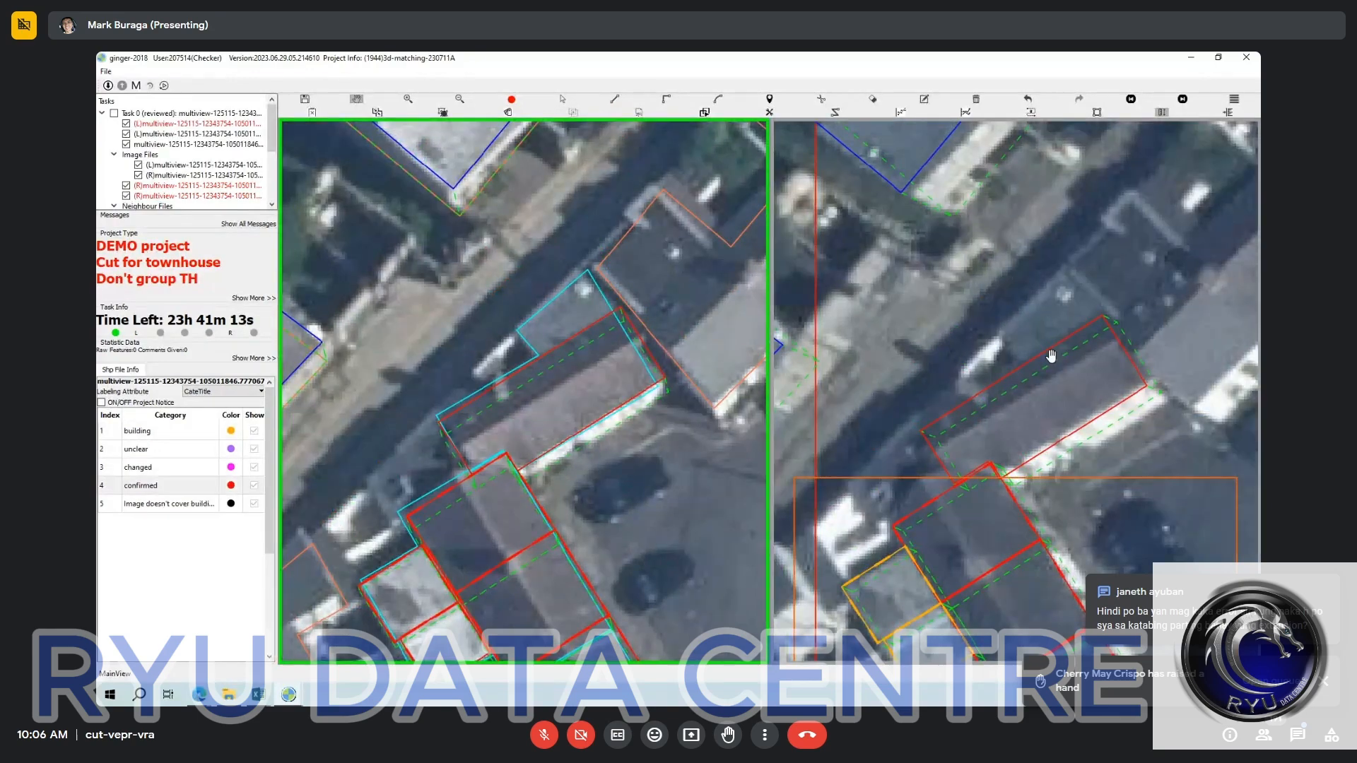
{"action": "scroll", "coordinate": [542, 382], "scroll_direction": "down", "scroll_amount": 3}
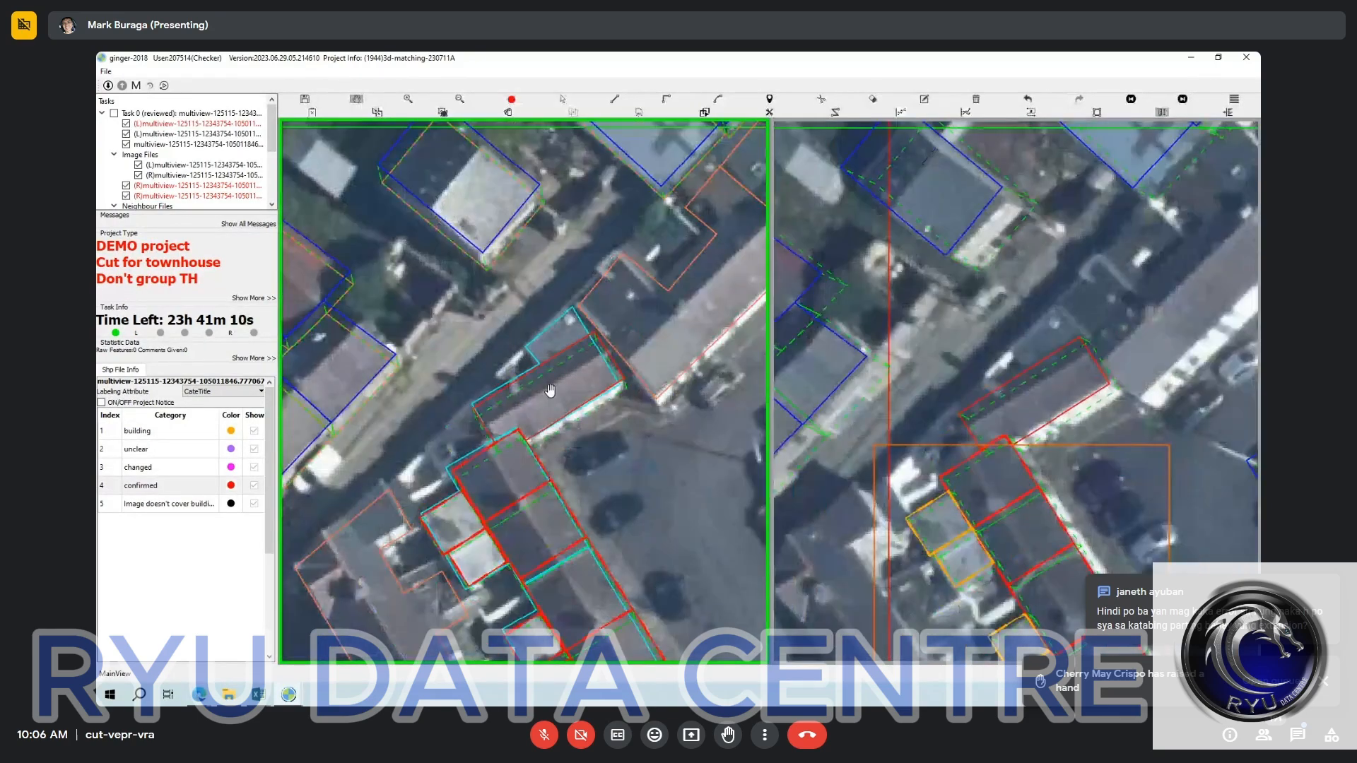
{"action": "scroll", "coordinate": [556, 402], "scroll_direction": "up", "scroll_amount": 2}
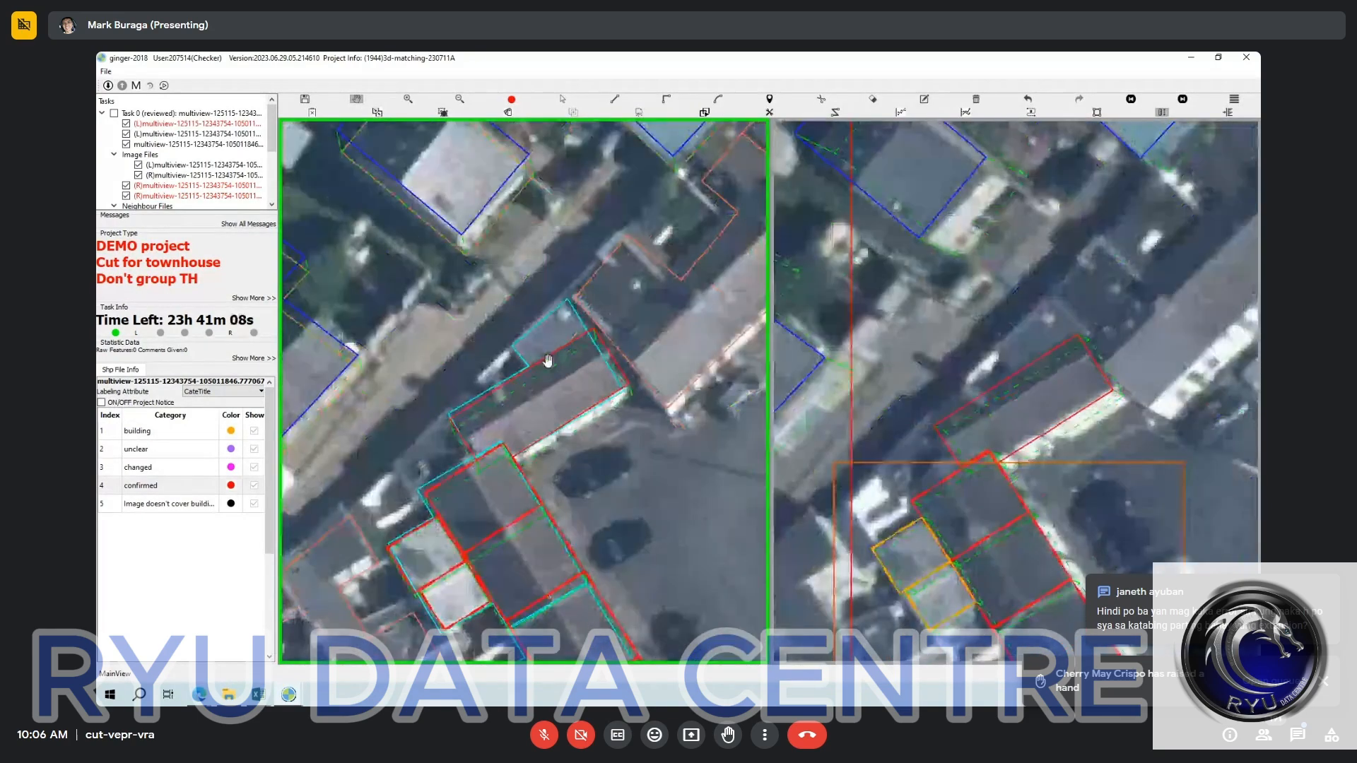
{"action": "left_click_drag", "start_coordinate": [546, 396], "coordinate": [553, 443]}
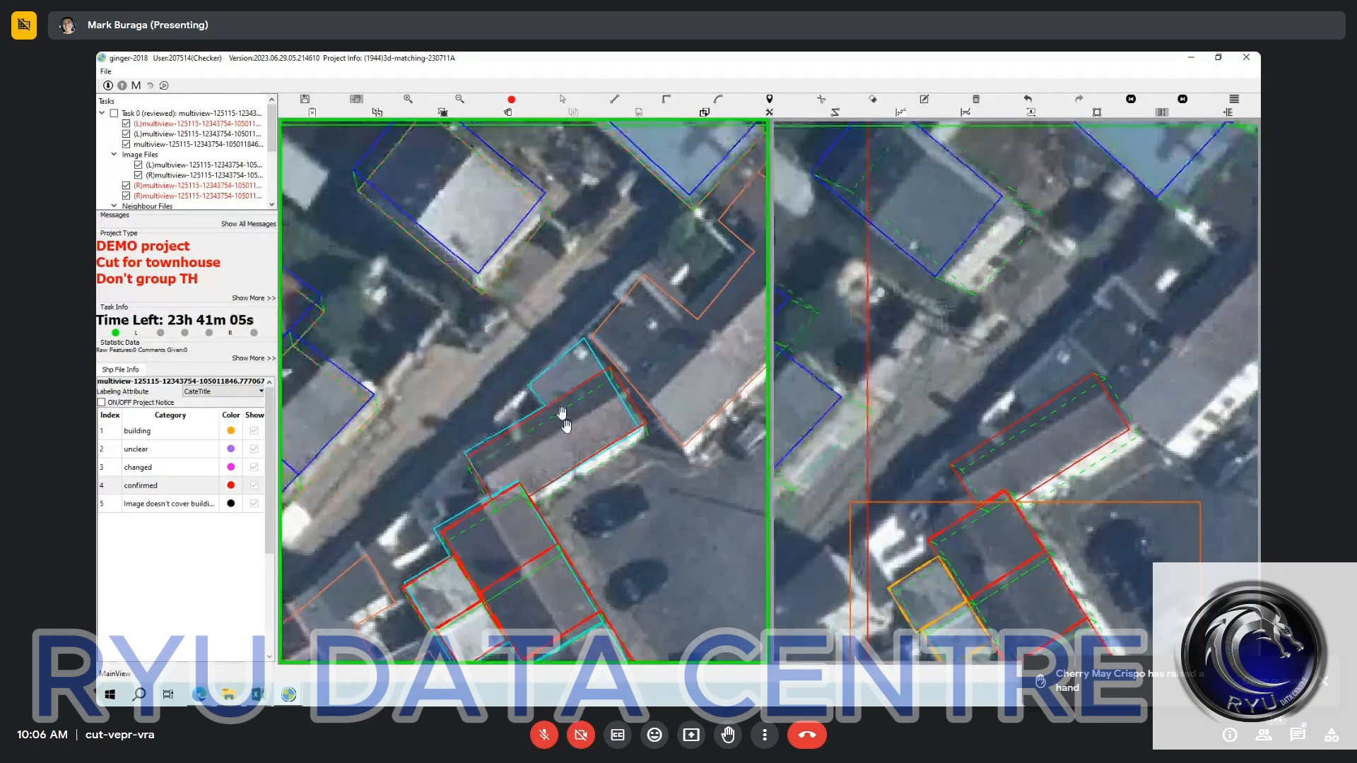
{"action": "key", "text": "r"}
{"action": "left_click", "coordinate": [609, 368]}
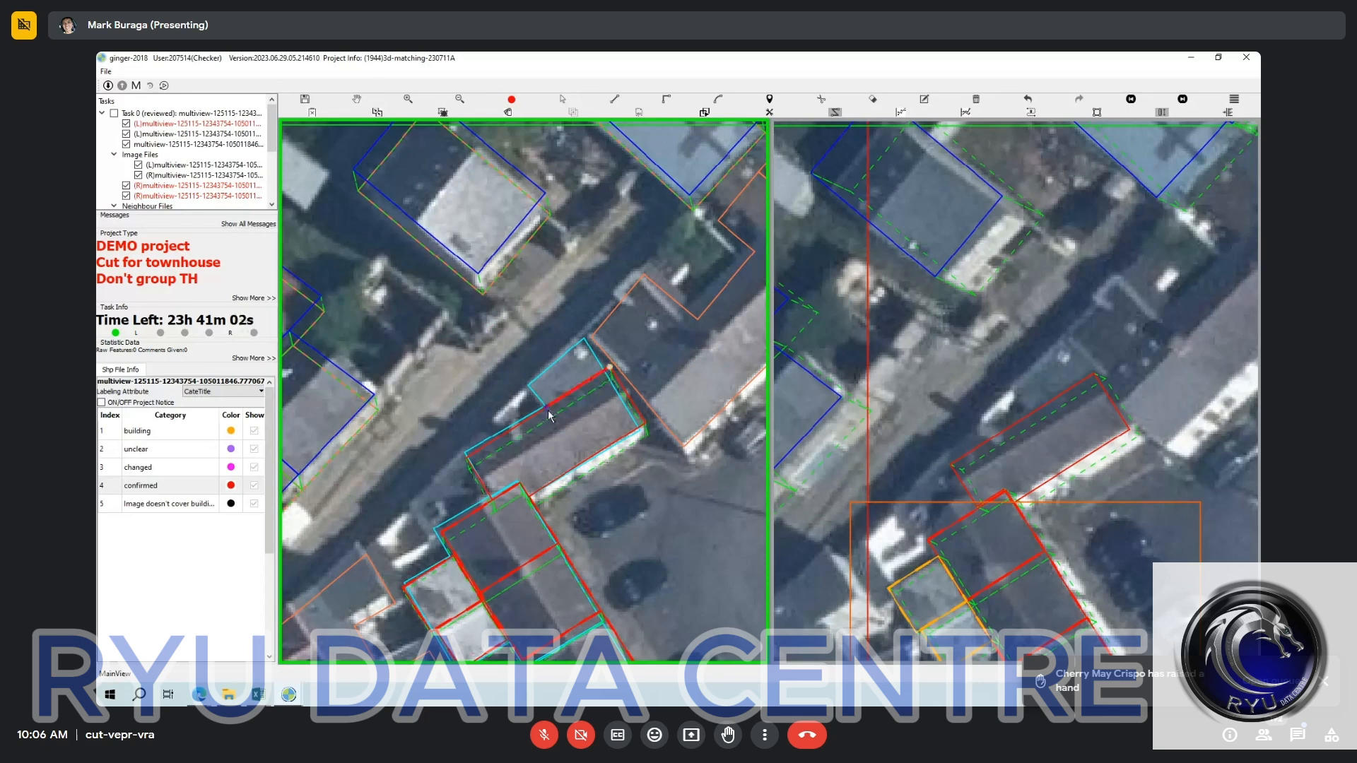
{"action": "left_click", "coordinate": [545, 407]}
{"action": "key", "text": "r"}
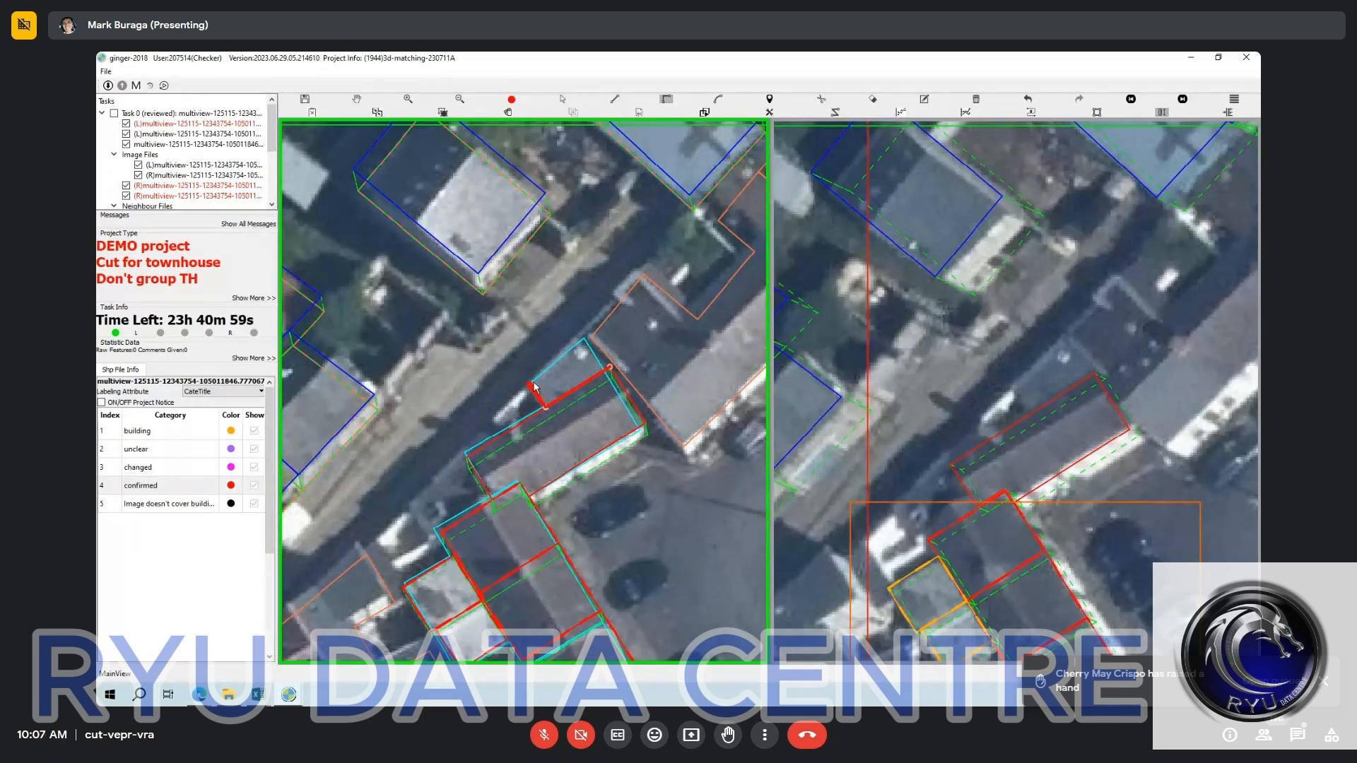
{"action": "left_click", "coordinate": [532, 383]}
{"action": "key", "text": "t"}
{"action": "left_click", "coordinate": [580, 341]}
Select the small grey-roofed extension's outline and match its counterpart to the same roof in the right image.
{"action": "left_click", "coordinate": [572, 373]}
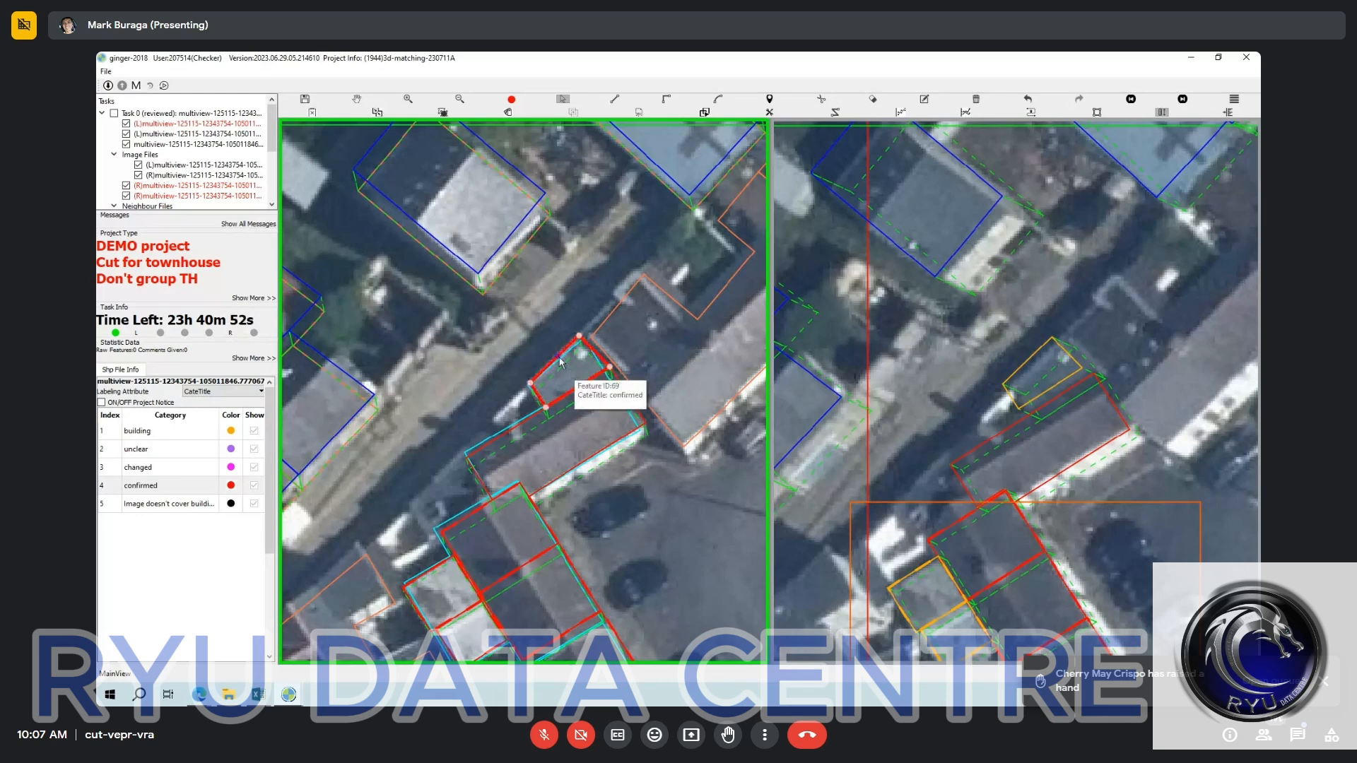
{"action": "left_click", "coordinate": [563, 366]}
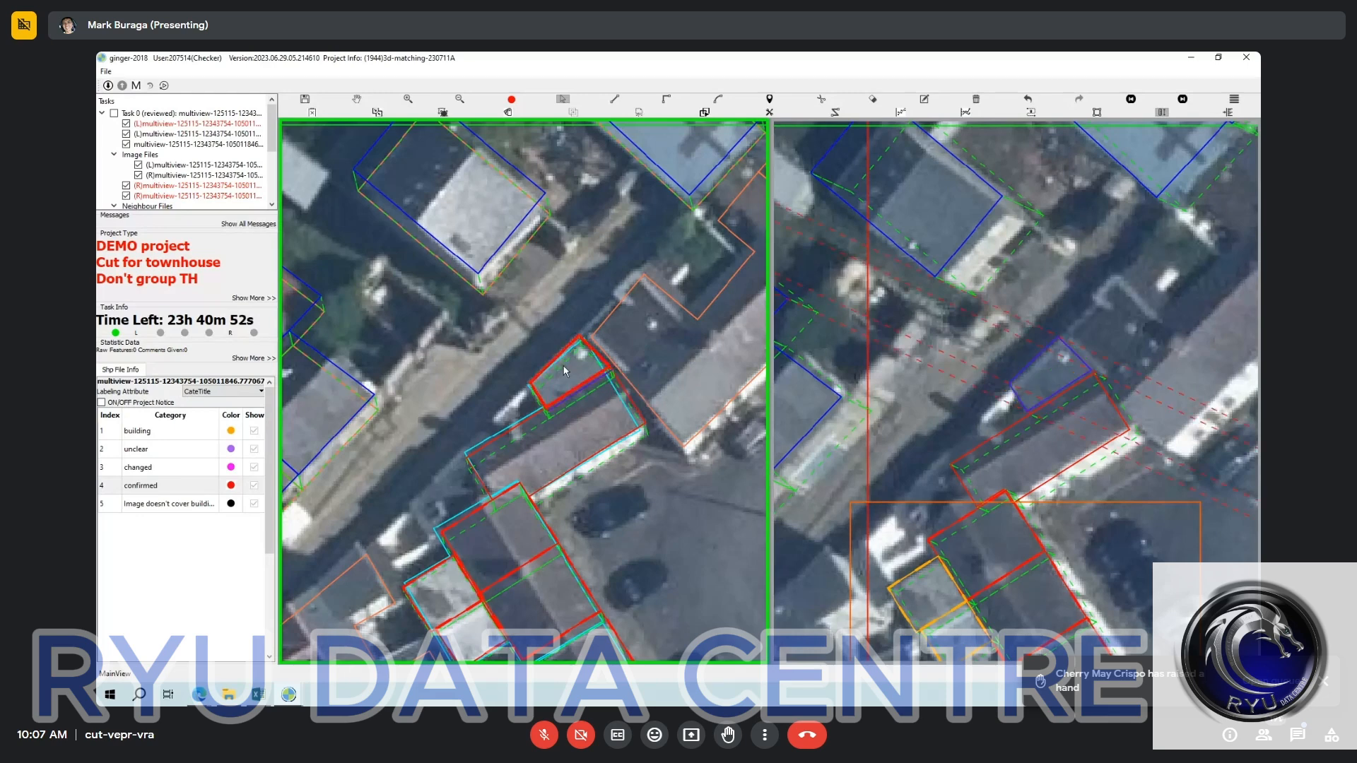
{"action": "left_click", "coordinate": [575, 403]}
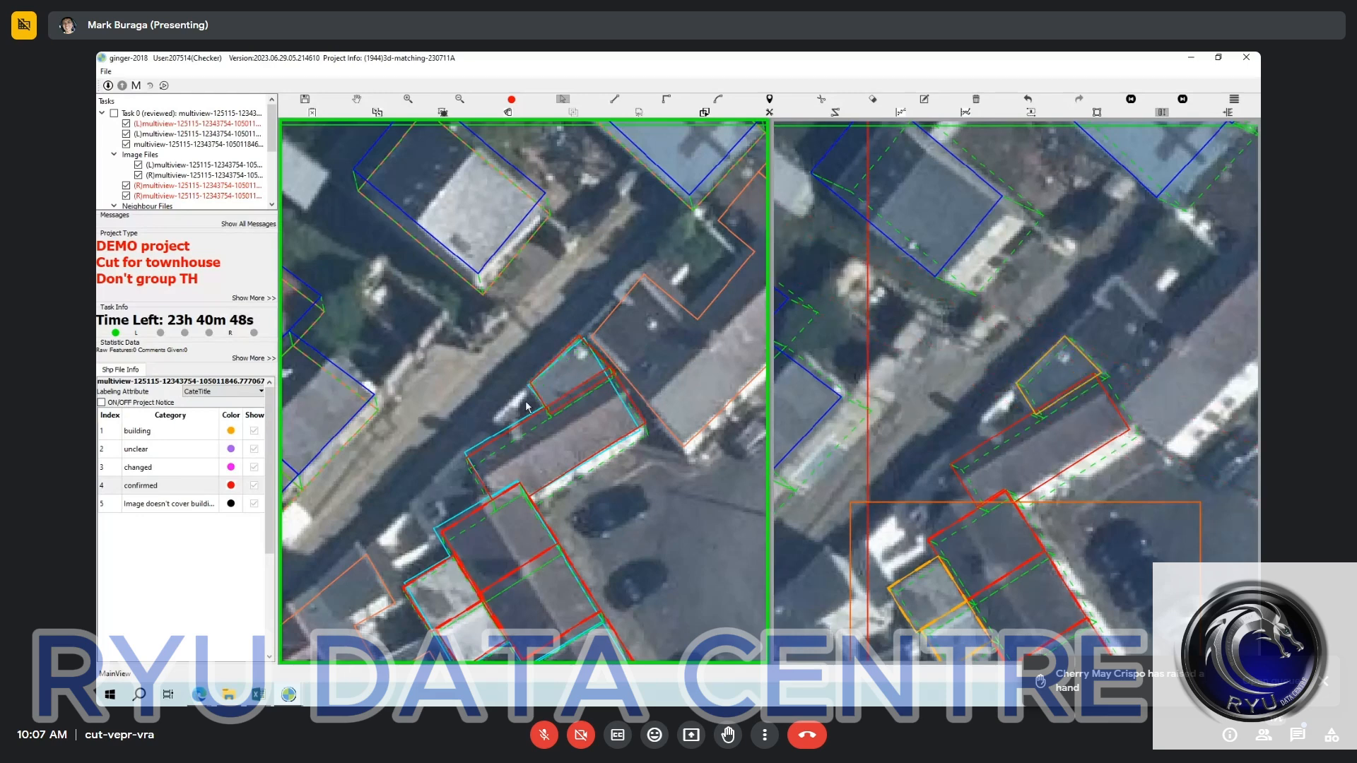
{"action": "left_click", "coordinate": [527, 406]}
{"action": "key", "text": "Escape"}
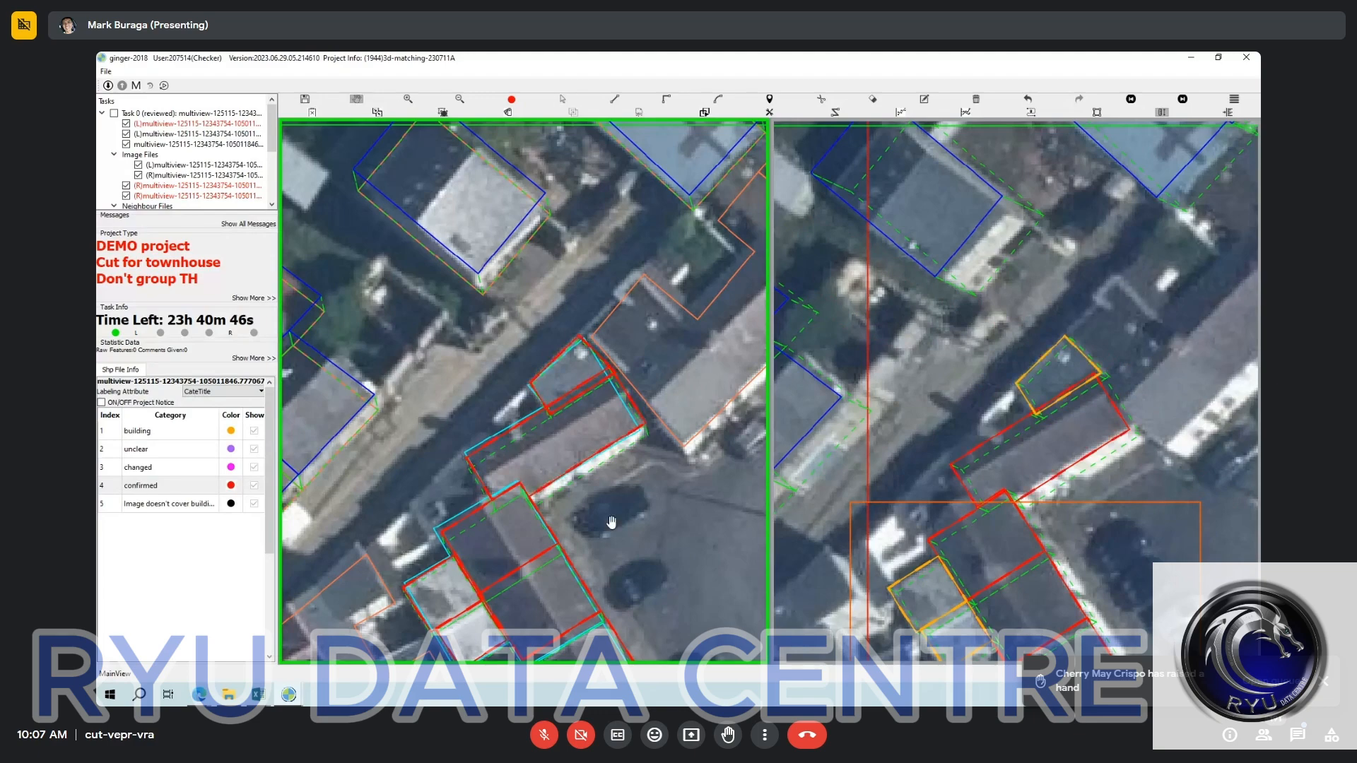
Switch the right view to the fourth image and mark all terrace and extension outlines there as confirmed.
{"action": "left_click_drag", "start_coordinate": [611, 523], "coordinate": [561, 349]}
{"action": "scroll", "coordinate": [536, 289], "scroll_direction": "down", "scroll_amount": 1}
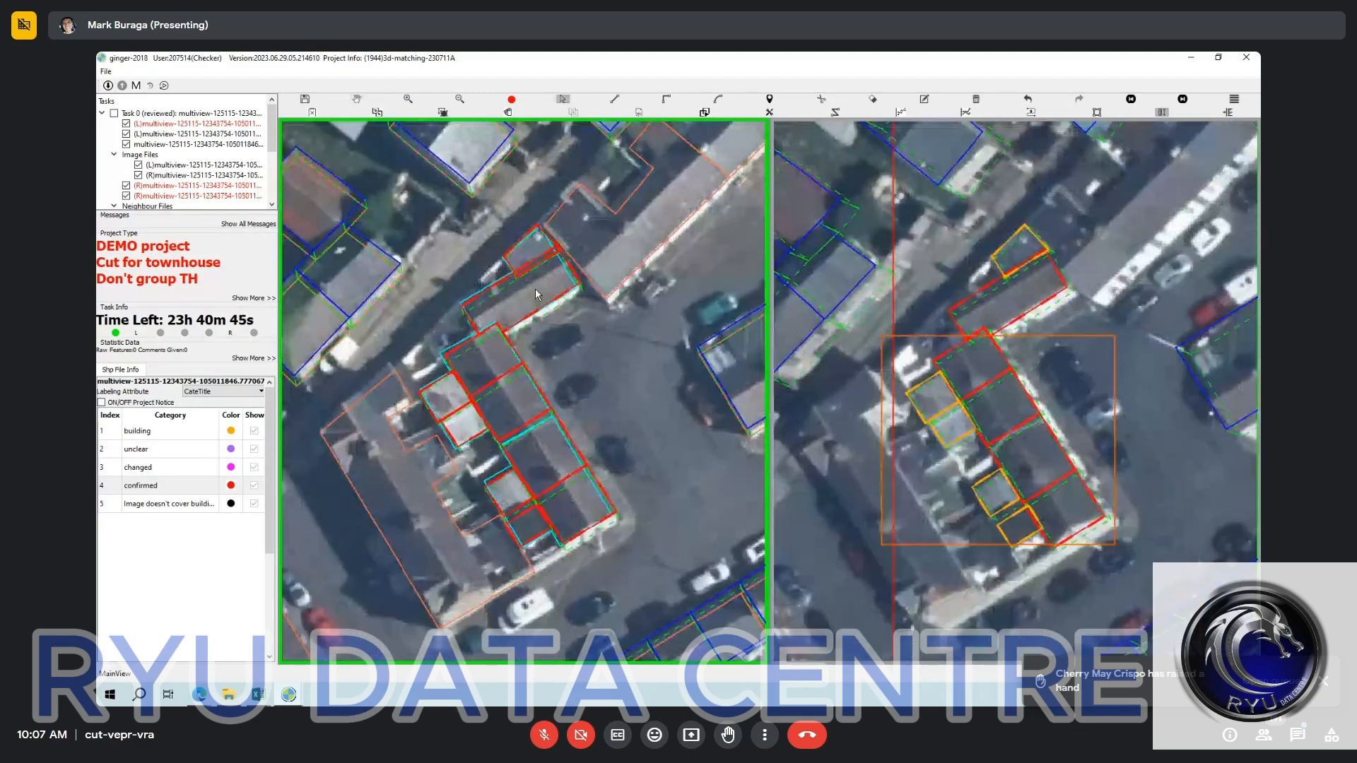
{"action": "left_click", "coordinate": [536, 289]}
{"action": "key", "text": "Escape"}
{"action": "left_click_drag", "start_coordinate": [1047, 402], "coordinate": [1039, 348]}
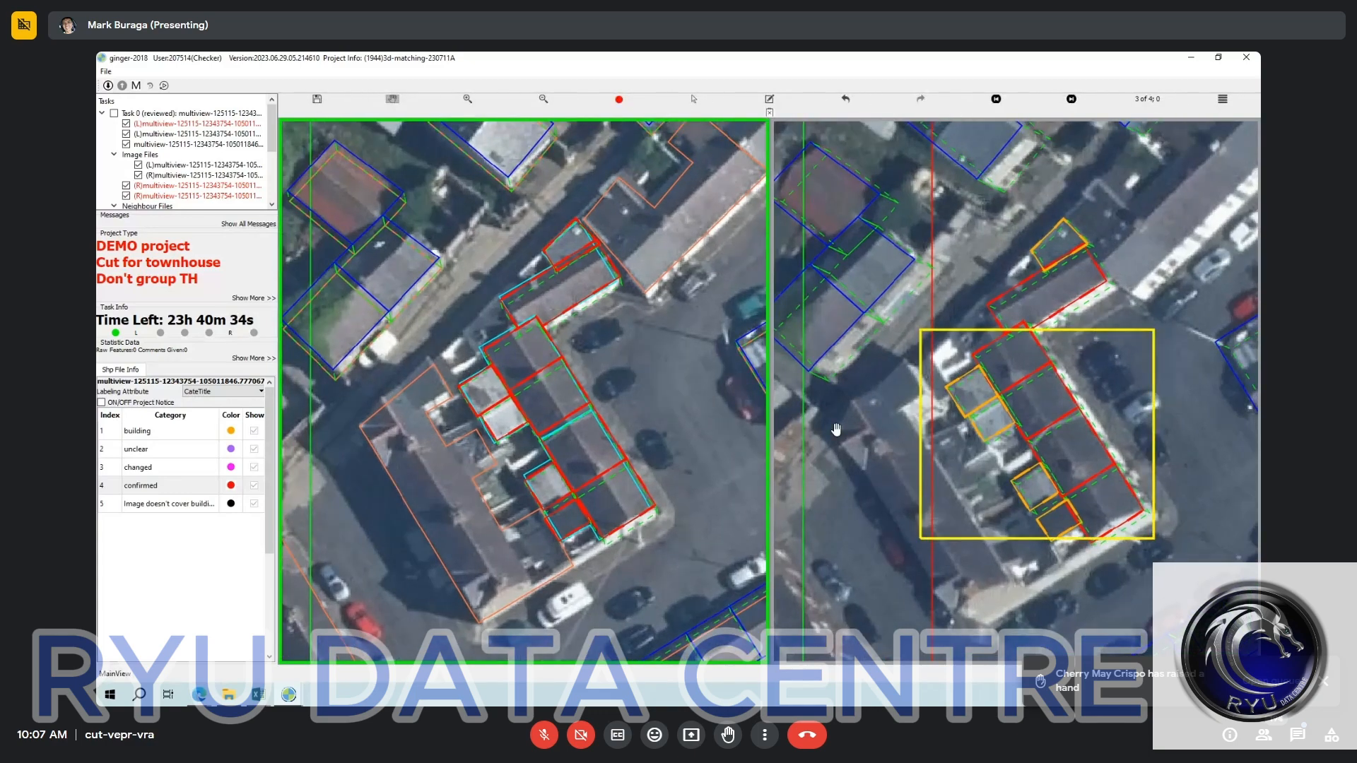
{"action": "left_click", "coordinate": [1071, 99]}
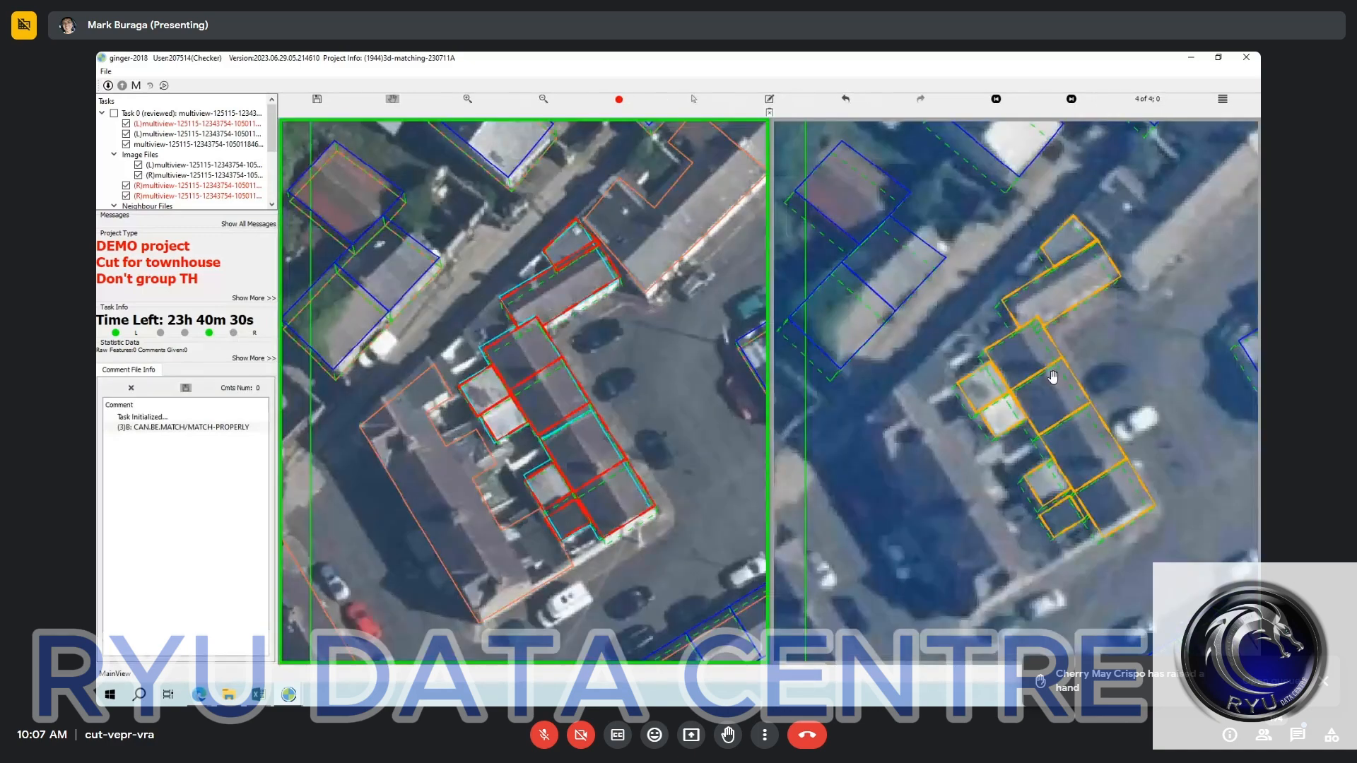
{"action": "left_click", "coordinate": [1052, 377]}
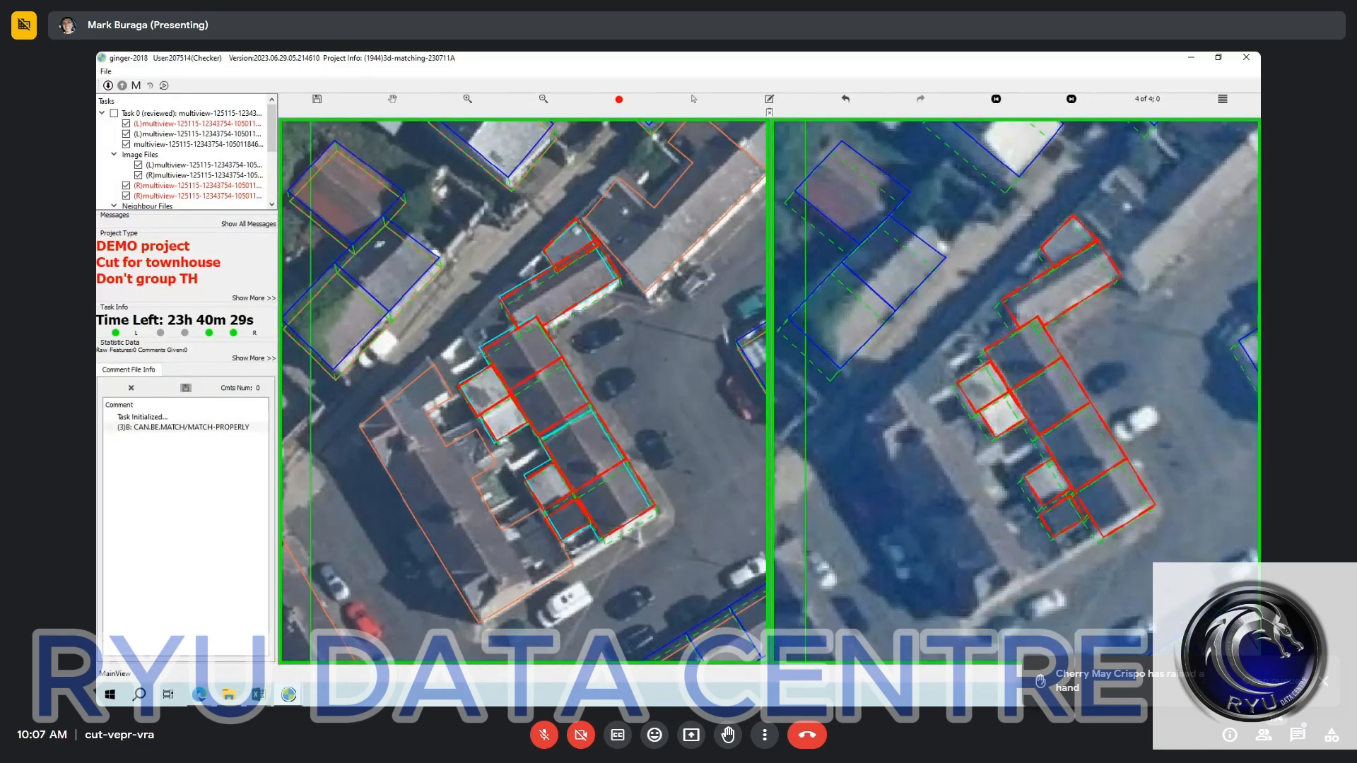
Mark the terrace and extension outlines in the first right image as confirmed and shift them together onto their roofs.
{"action": "key", "text": "Right"}
{"action": "left_click", "coordinate": [1037, 374]}
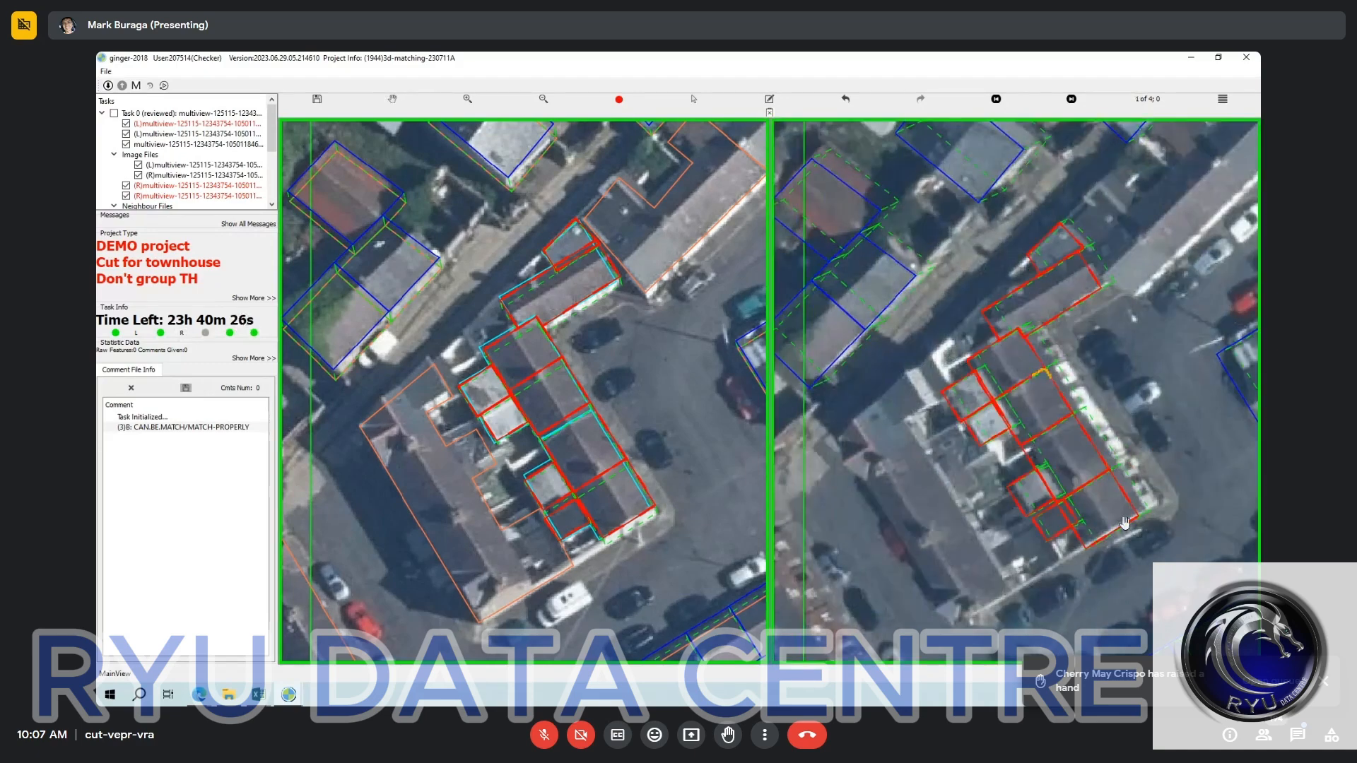
{"action": "key", "text": "space"}
{"action": "key", "text": "s"}
{"action": "left_click_drag", "start_coordinate": [1134, 508], "coordinate": [899, 277]}
{"action": "key", "text": "c"}
{"action": "left_click_drag", "start_coordinate": [1258, 549], "coordinate": [1259, 550]}
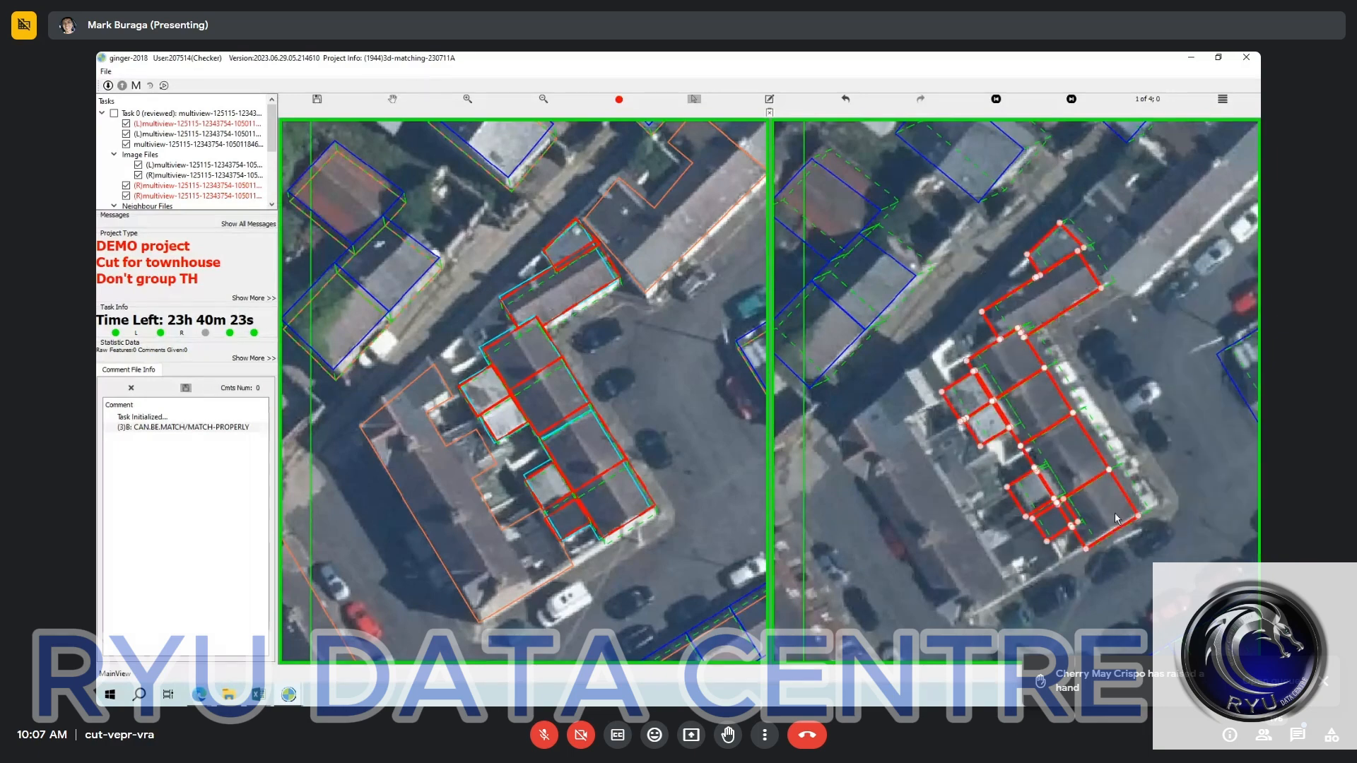
{"action": "left_click_drag", "start_coordinate": [1101, 521], "coordinate": [1107, 517]}
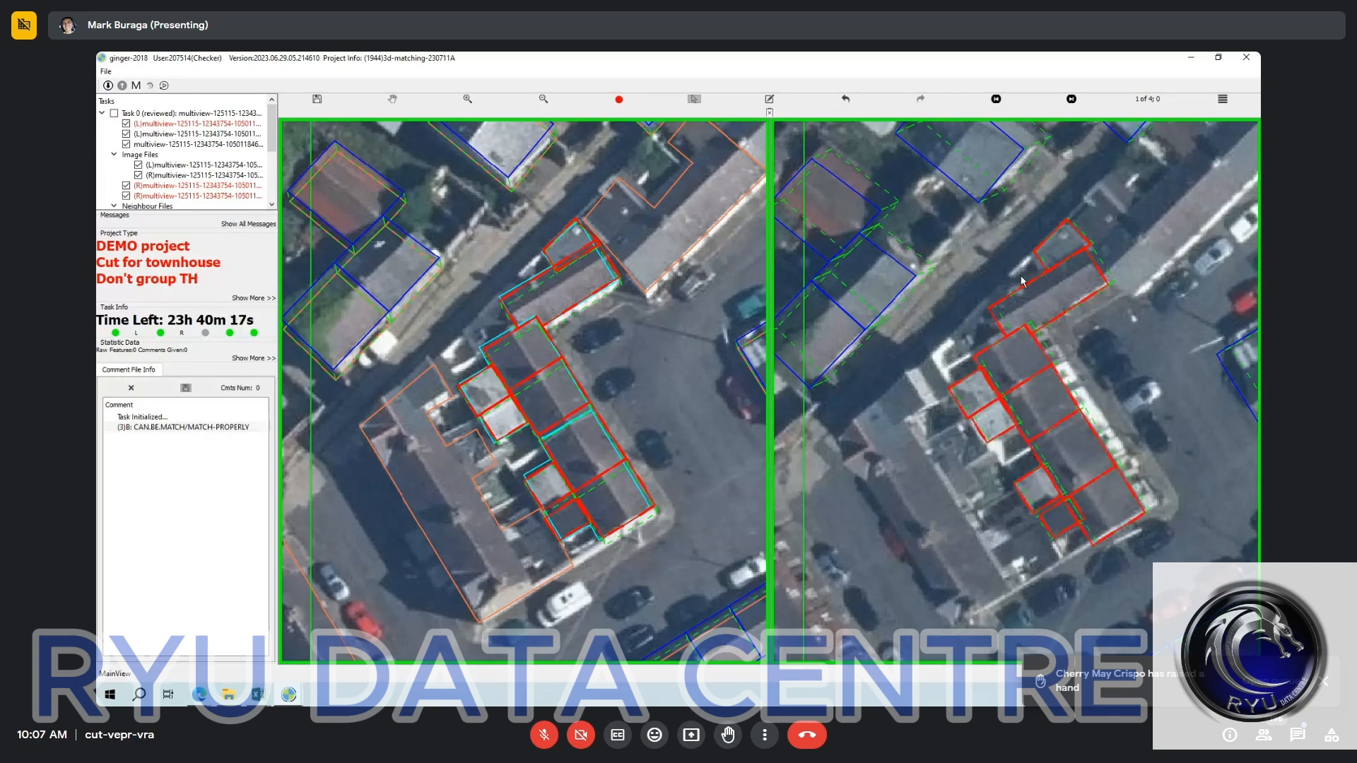
{"action": "key", "text": "space"}
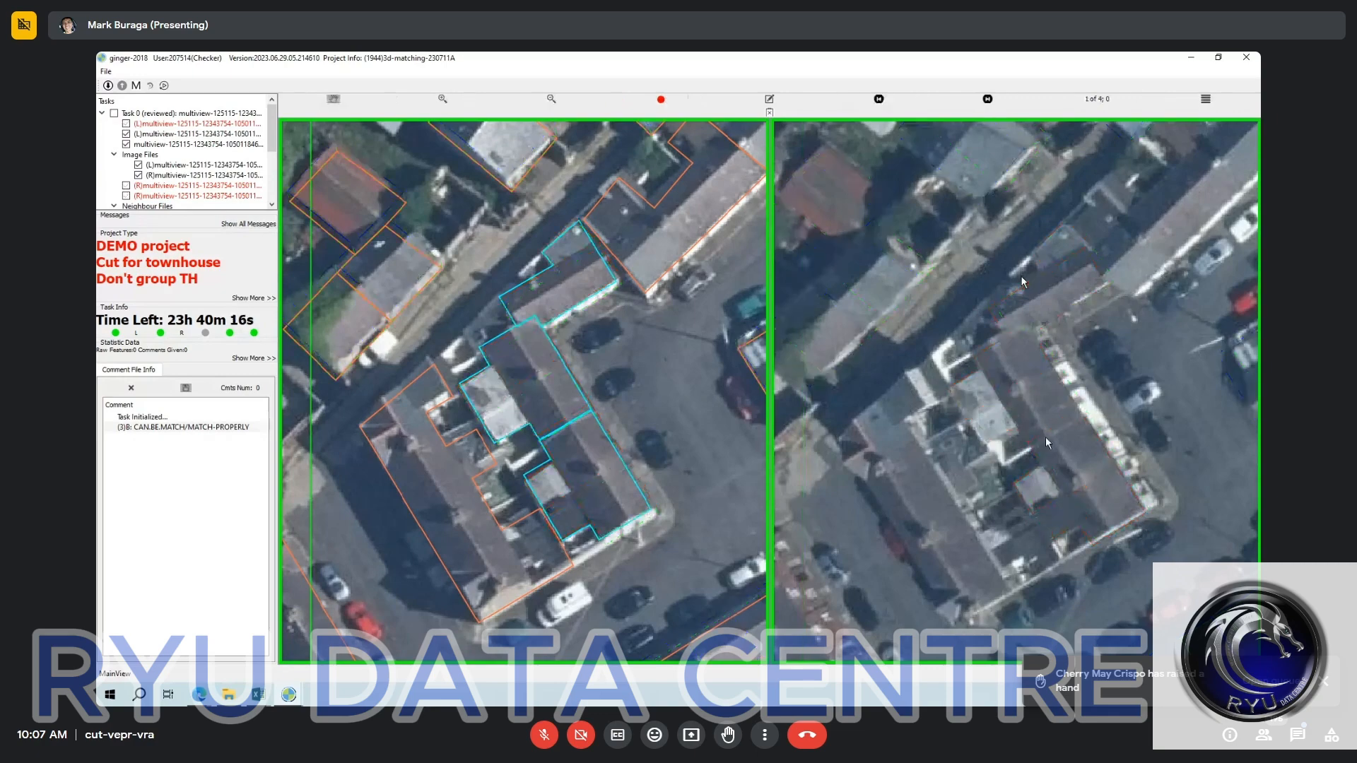
{"action": "key", "text": "space"}
Mark the outlines in the second right image as confirmed and check those in the third and fourth images.
{"action": "key", "text": "n"}
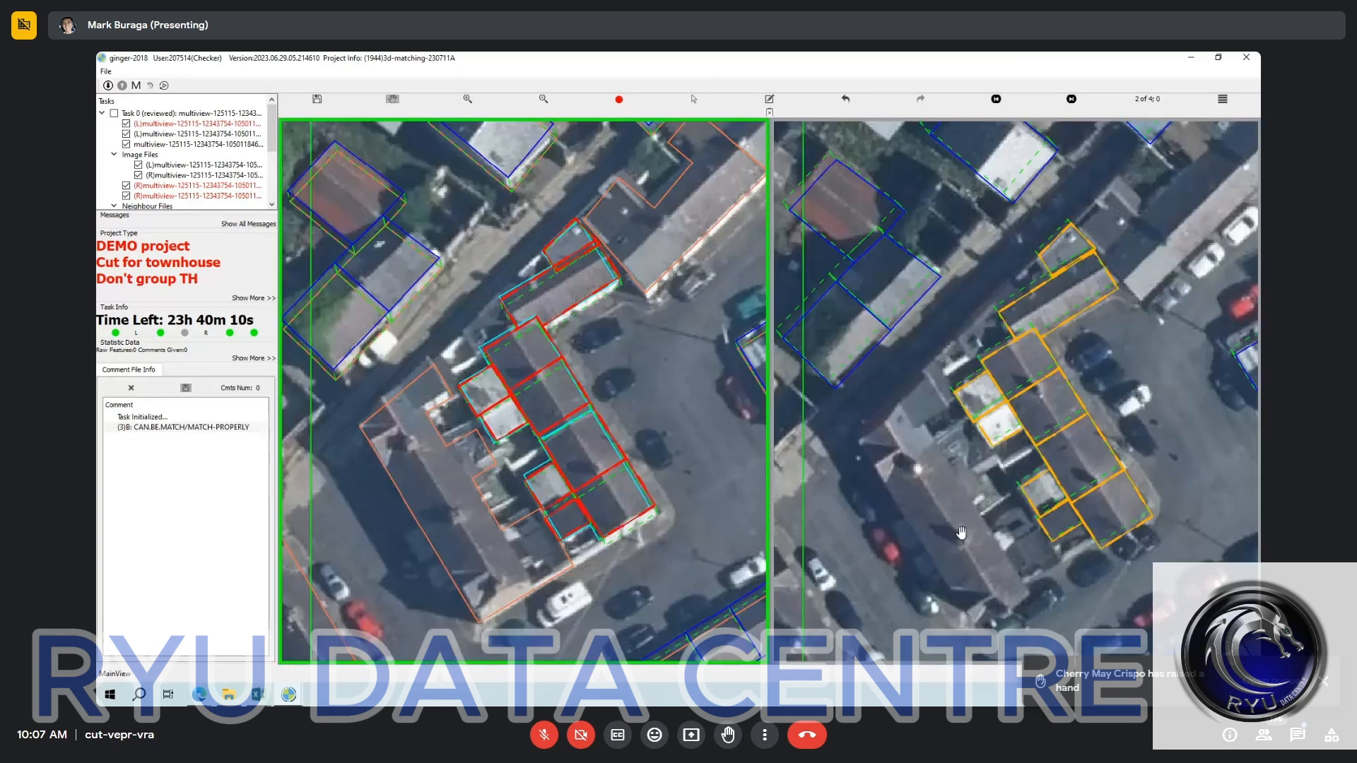
{"action": "left_click", "coordinate": [951, 536]}
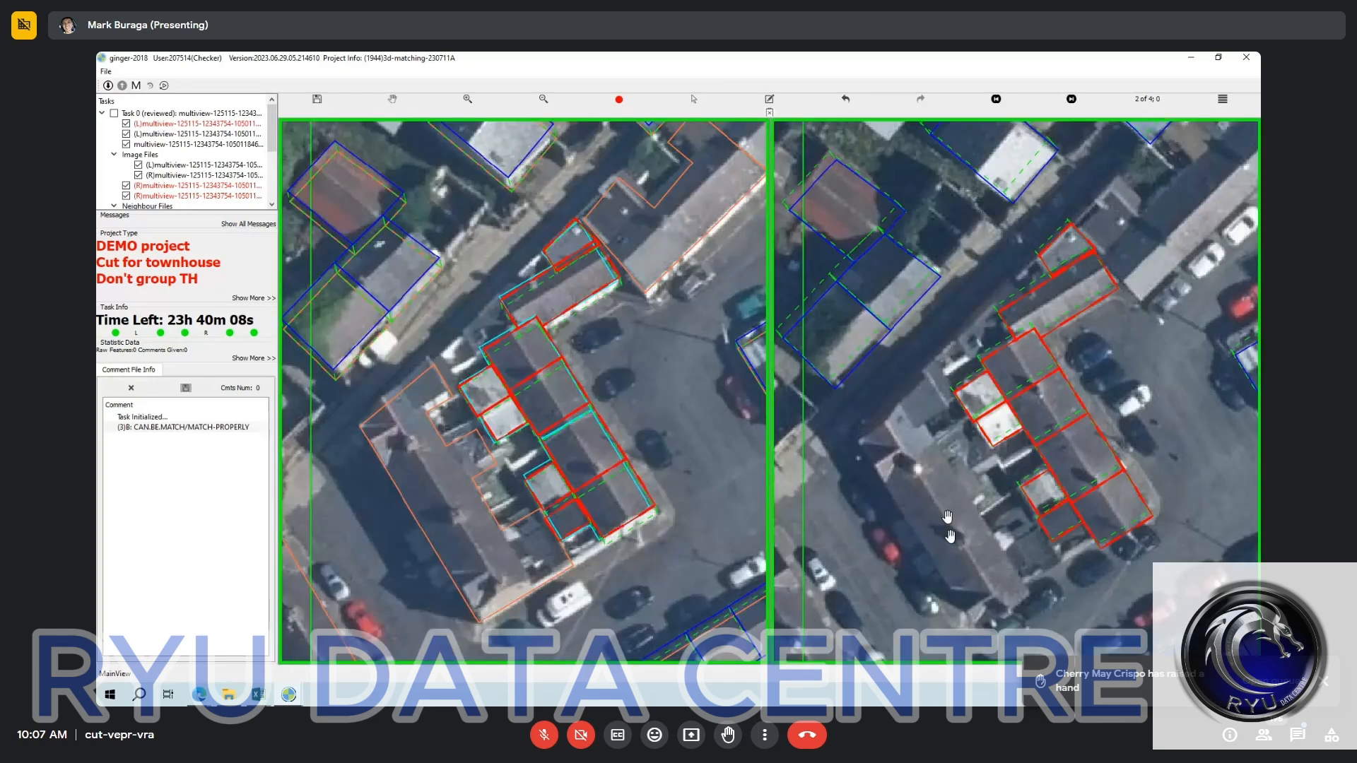
{"action": "key", "text": "Right"}
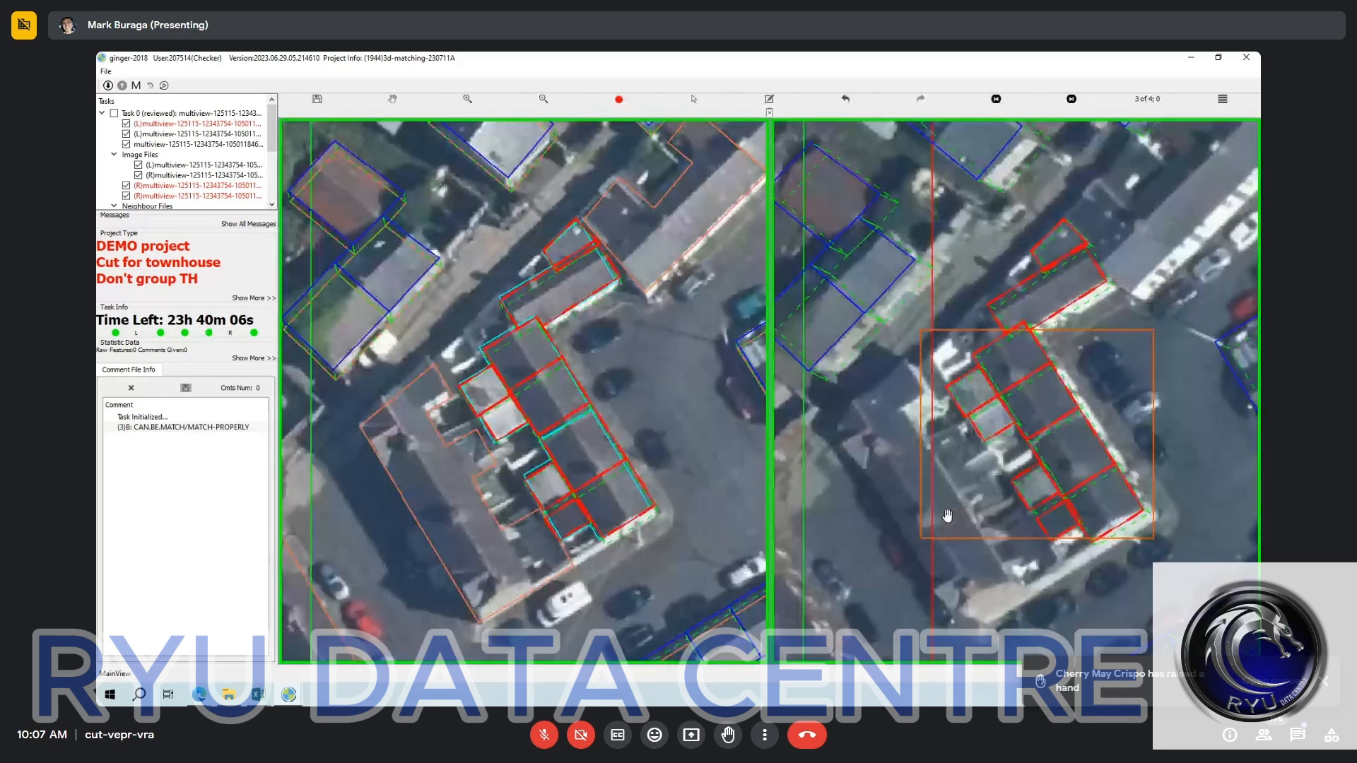
{"action": "key", "text": "Right"}
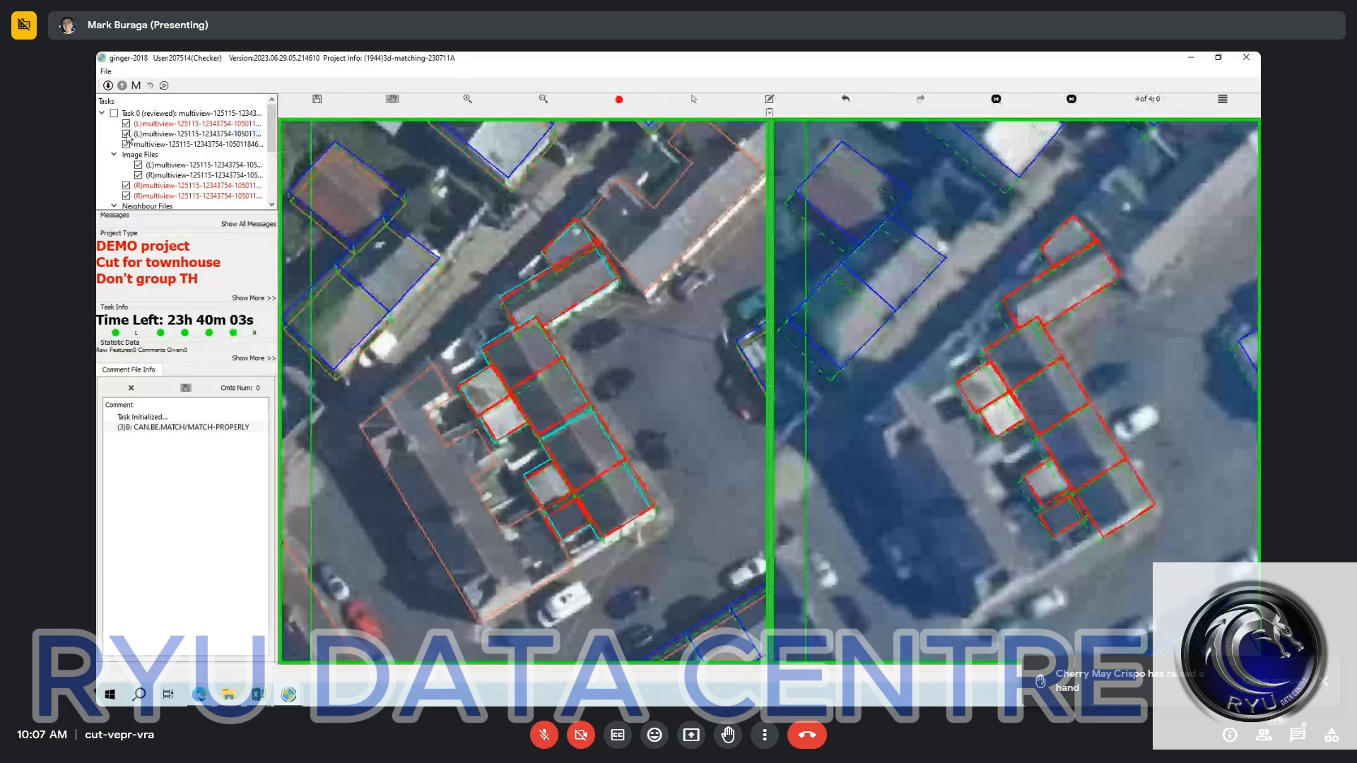
{"action": "left_click", "coordinate": [643, 344]}
{"action": "scroll", "coordinate": [643, 345], "scroll_direction": "down", "scroll_amount": 3}
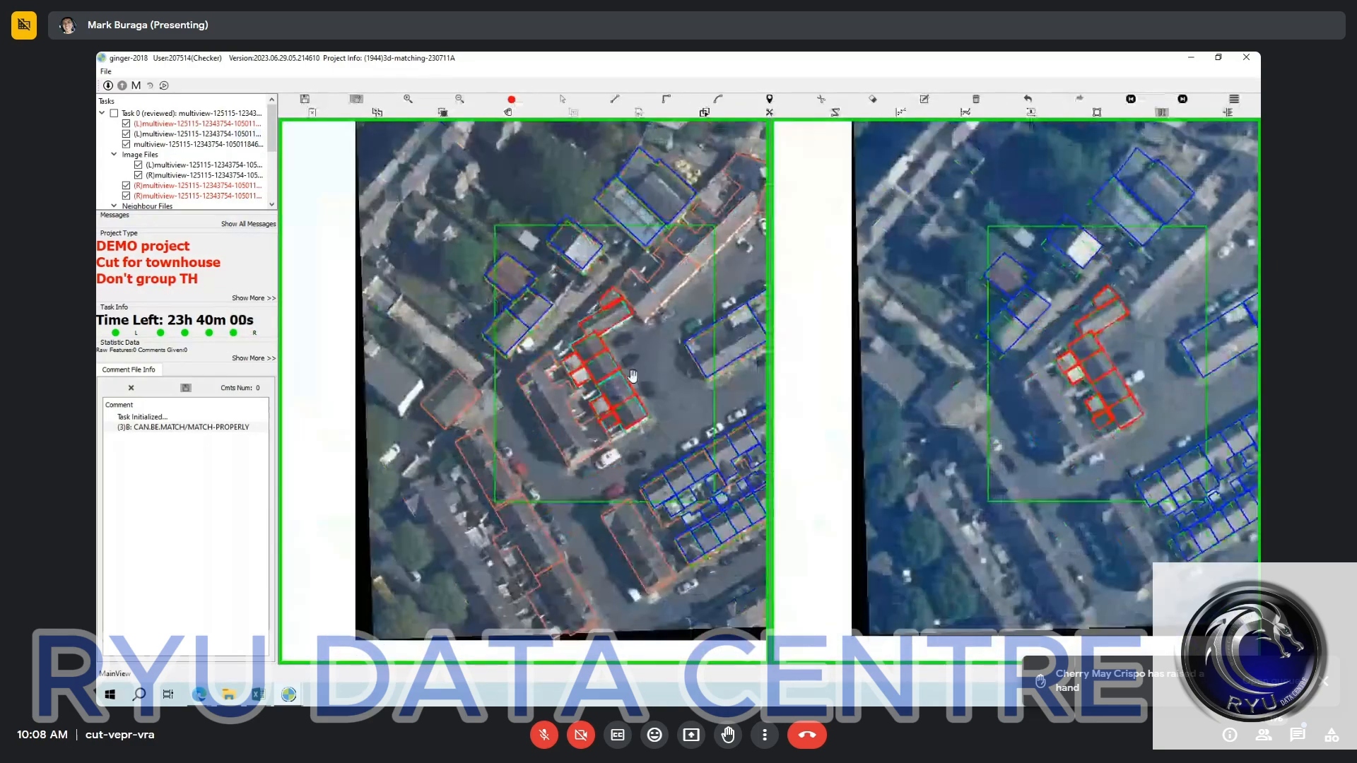
{"action": "left_click_drag", "start_coordinate": [632, 376], "coordinate": [636, 407]}
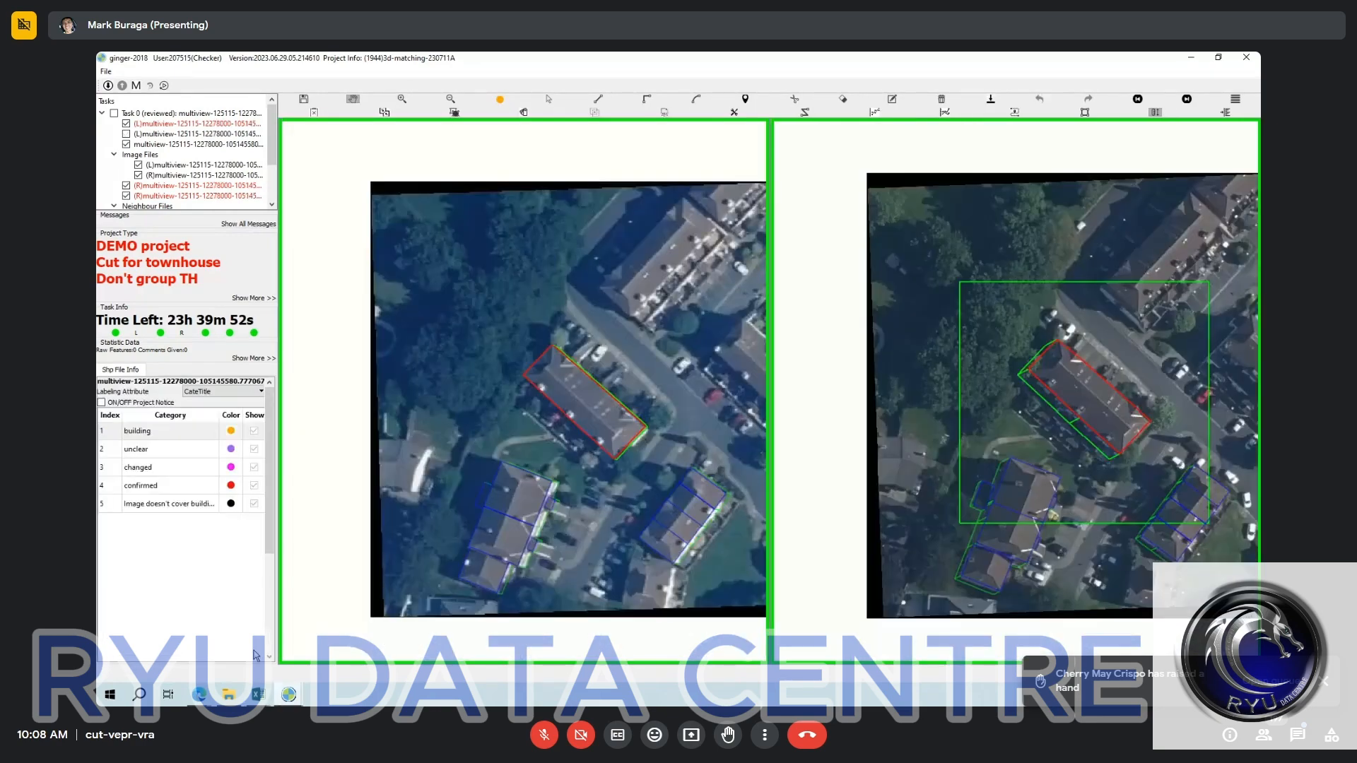
Cut the long confirmed townhouse block into four units across its width in the left image.
{"action": "scroll", "coordinate": [568, 413], "scroll_direction": "up", "scroll_amount": 3}
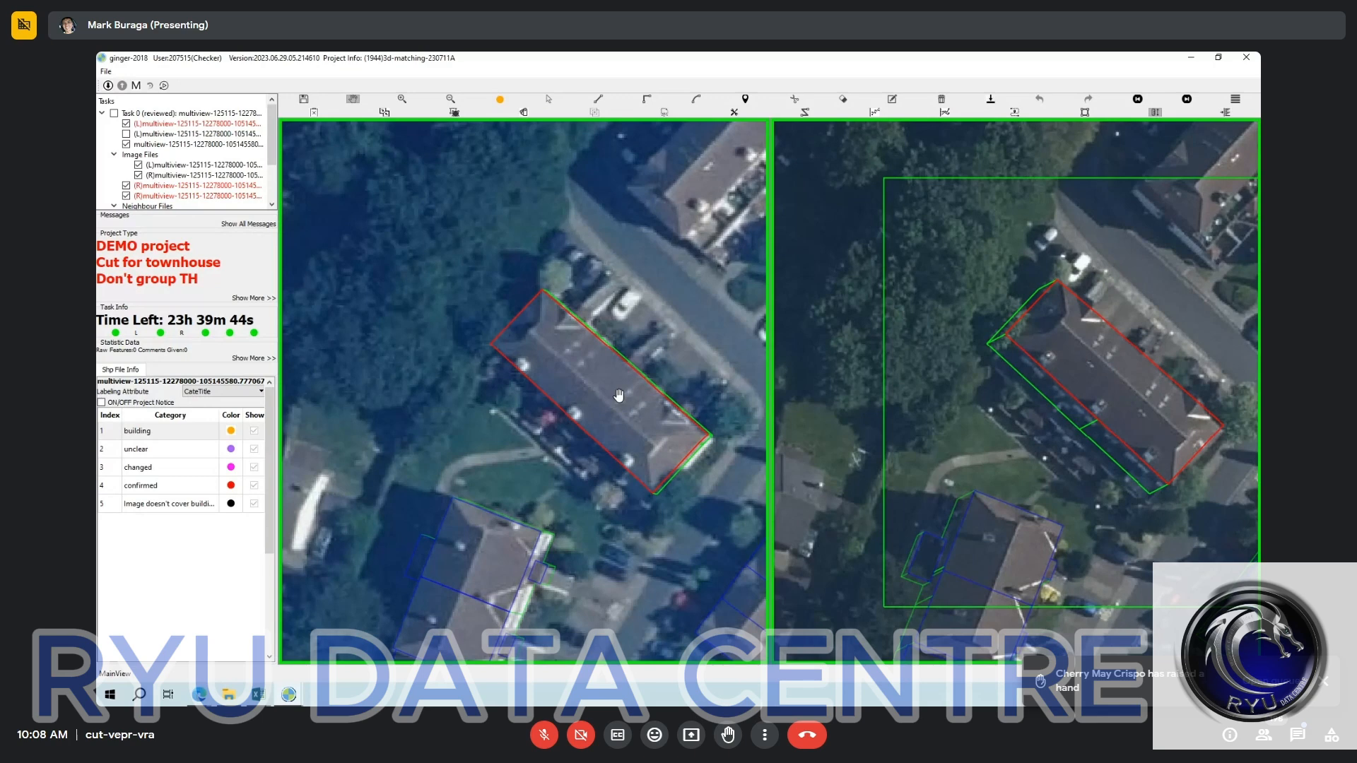
{"action": "key", "text": "s"}
{"action": "key", "text": "r"}
{"action": "left_click", "coordinate": [626, 365]}
{"action": "left_click", "coordinate": [548, 451]}
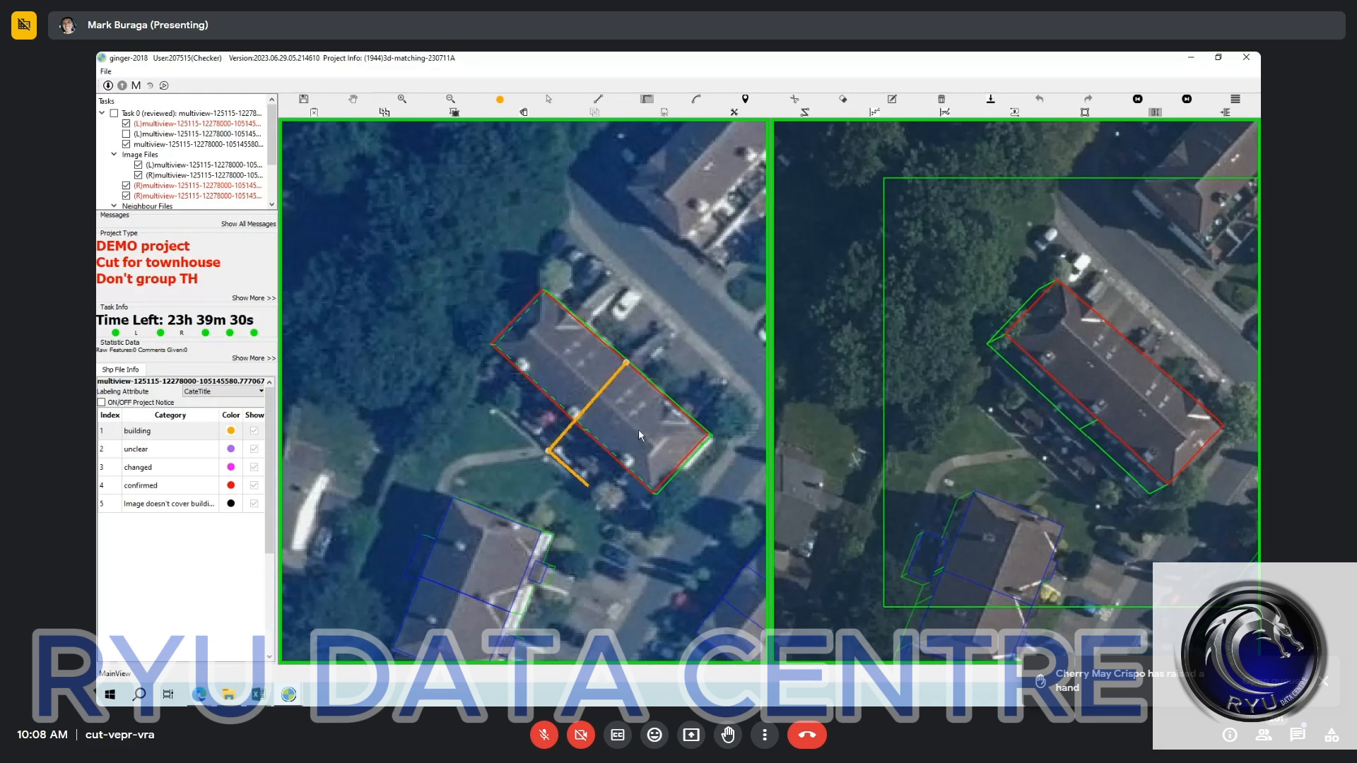
{"action": "left_click", "coordinate": [638, 429]}
{"action": "key", "text": "ctrl+z"}
{"action": "left_click", "coordinate": [684, 376]}
{"action": "left_click", "coordinate": [601, 304]}
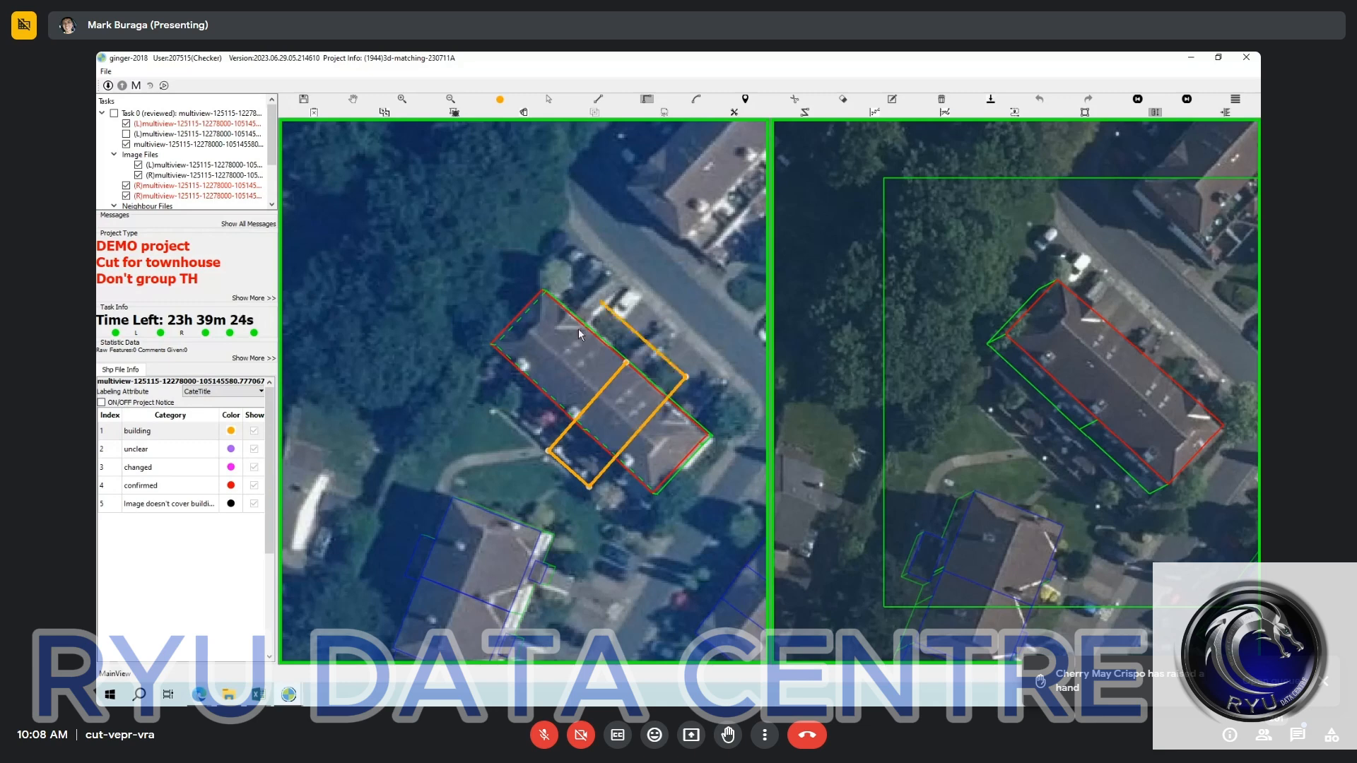
{"action": "left_click", "coordinate": [516, 409]}
{"action": "right_click", "coordinate": [516, 409]}
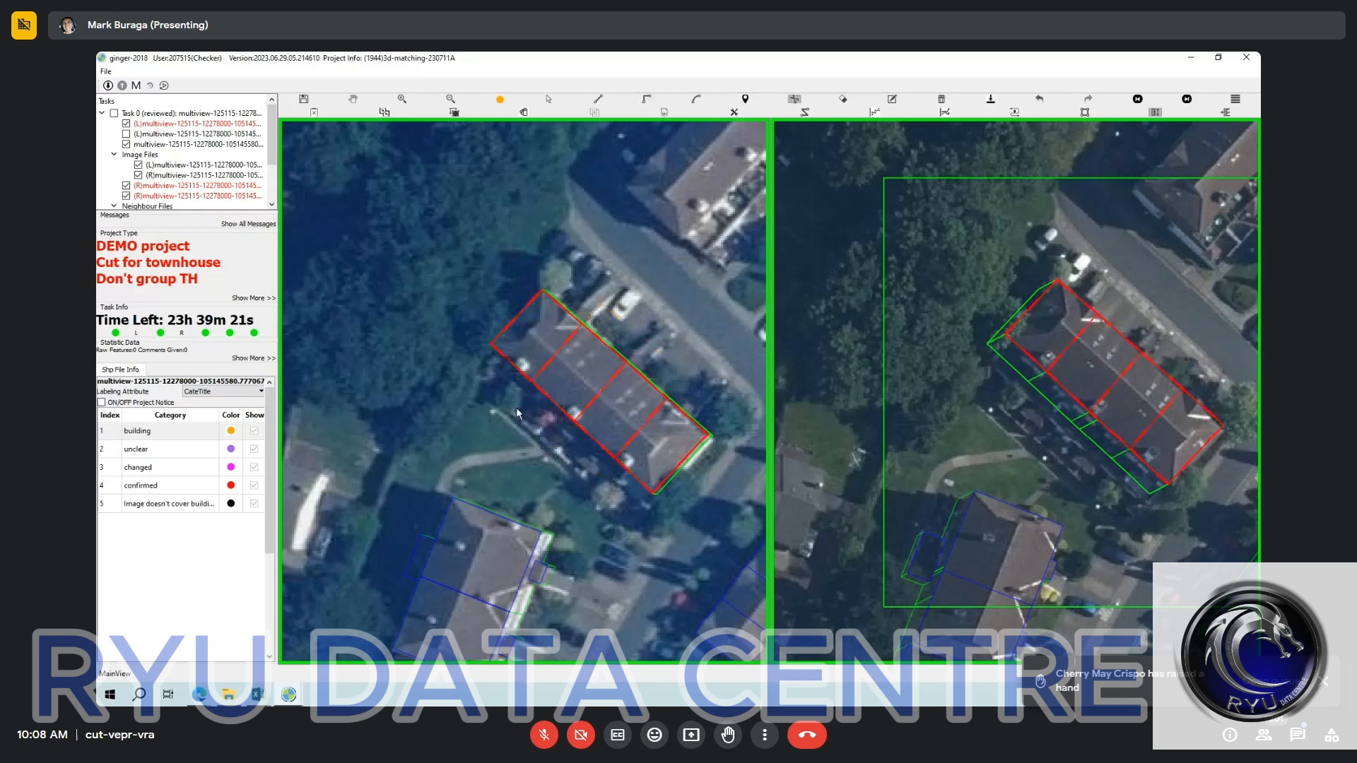
{"action": "key", "text": "Escape"}
{"action": "left_click", "coordinate": [657, 463]}
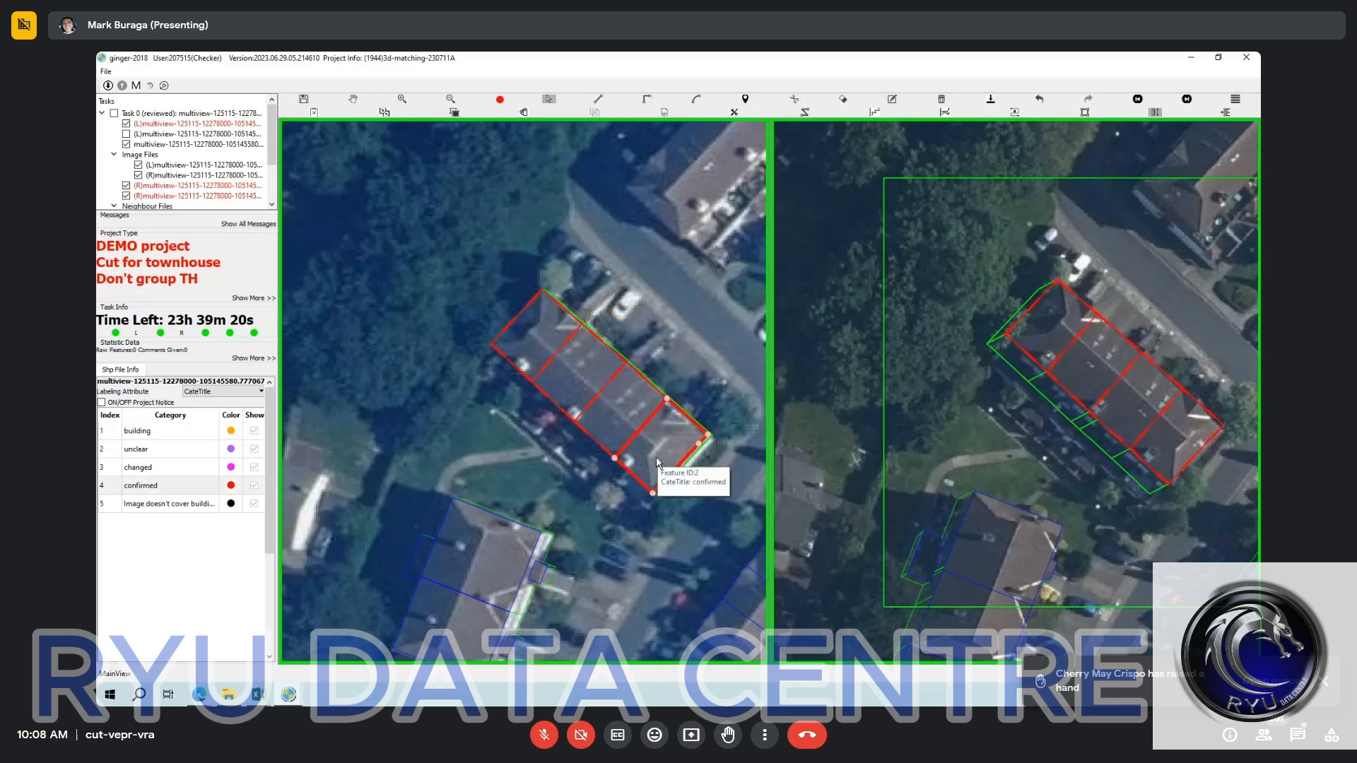
{"action": "key", "text": "Escape"}
Cut each of the four units of the long block in half across the roof, making eight townhouse units.
{"action": "scroll", "coordinate": [1147, 329], "scroll_direction": "down", "scroll_amount": 2}
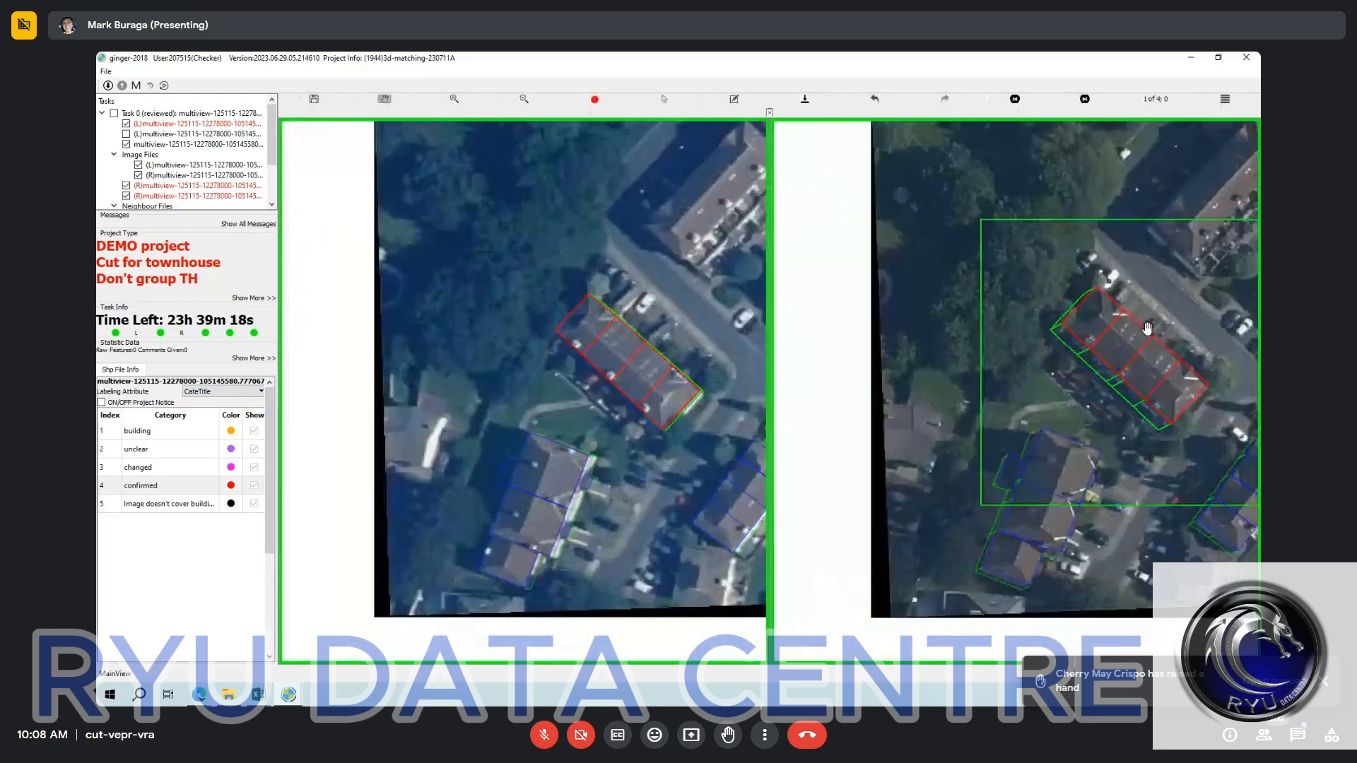
{"action": "scroll", "coordinate": [1086, 320], "scroll_direction": "down", "scroll_amount": 1}
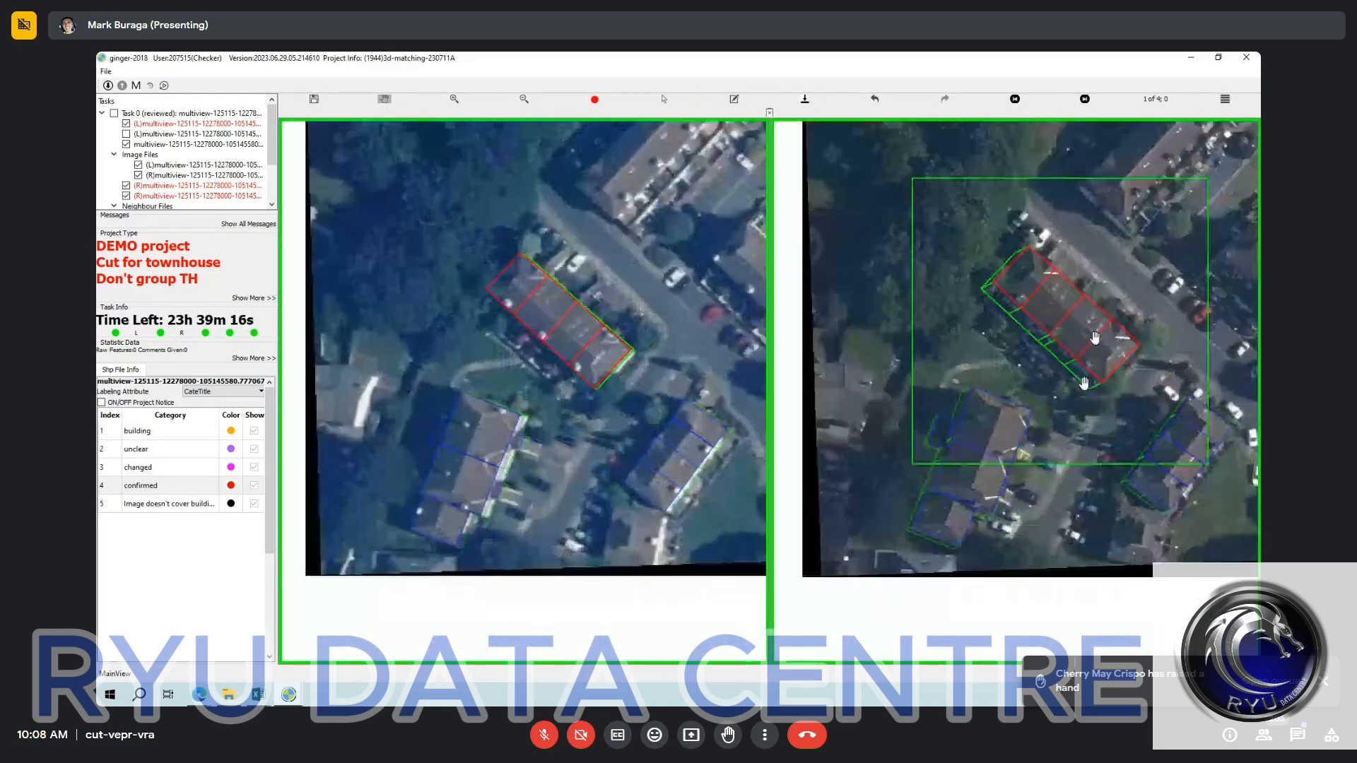
{"action": "scroll", "coordinate": [1080, 384], "scroll_direction": "up", "scroll_amount": 4}
{"action": "key", "text": "space"}
{"action": "key", "text": "space"}
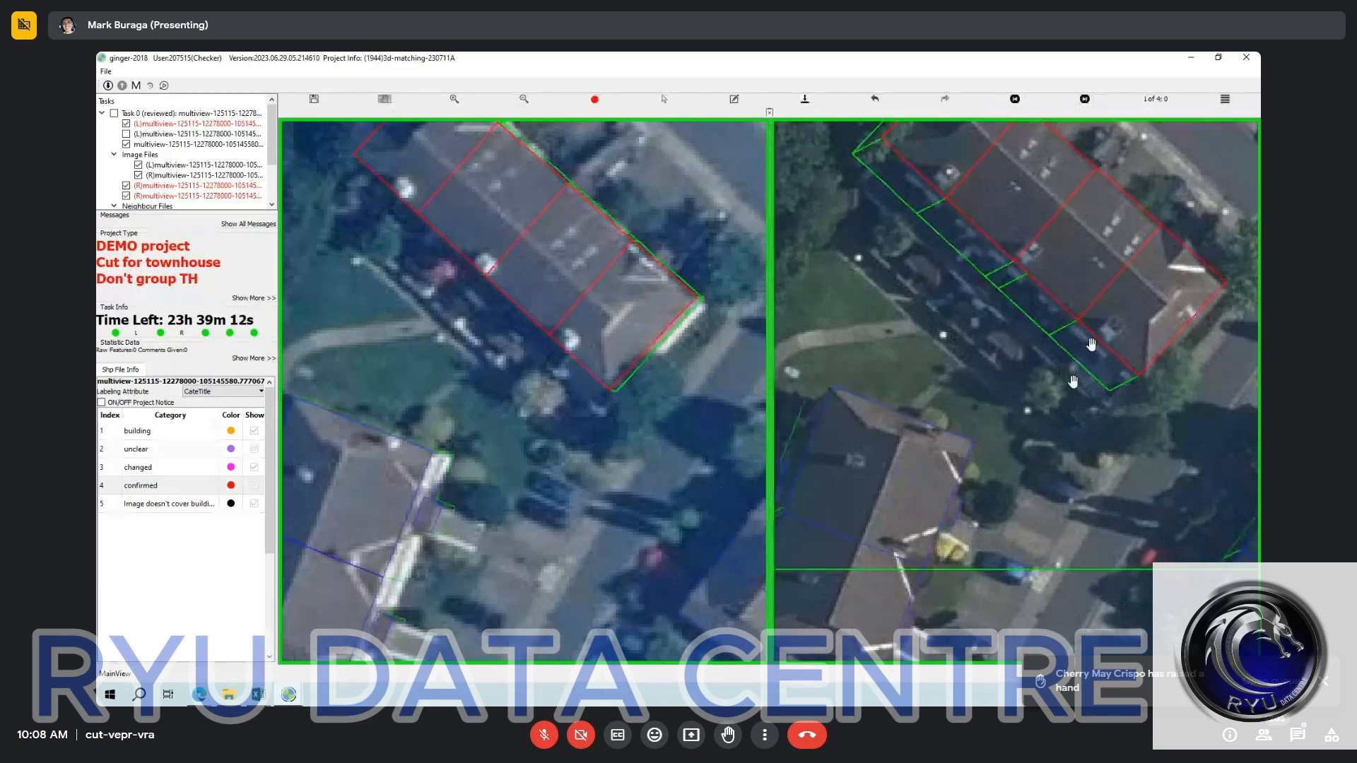
{"action": "left_click_drag", "start_coordinate": [1091, 344], "coordinate": [1141, 362]}
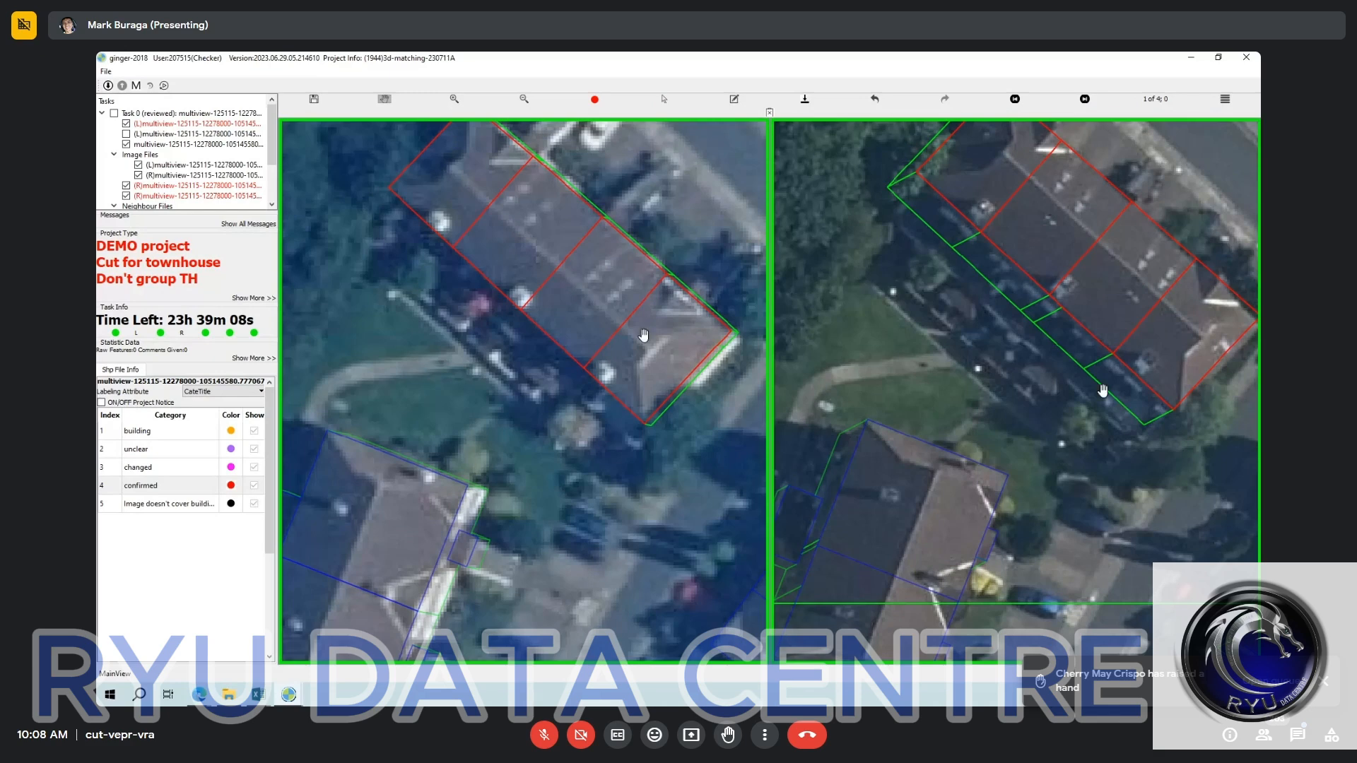
{"action": "key", "text": "s"}
{"action": "key", "text": "e"}
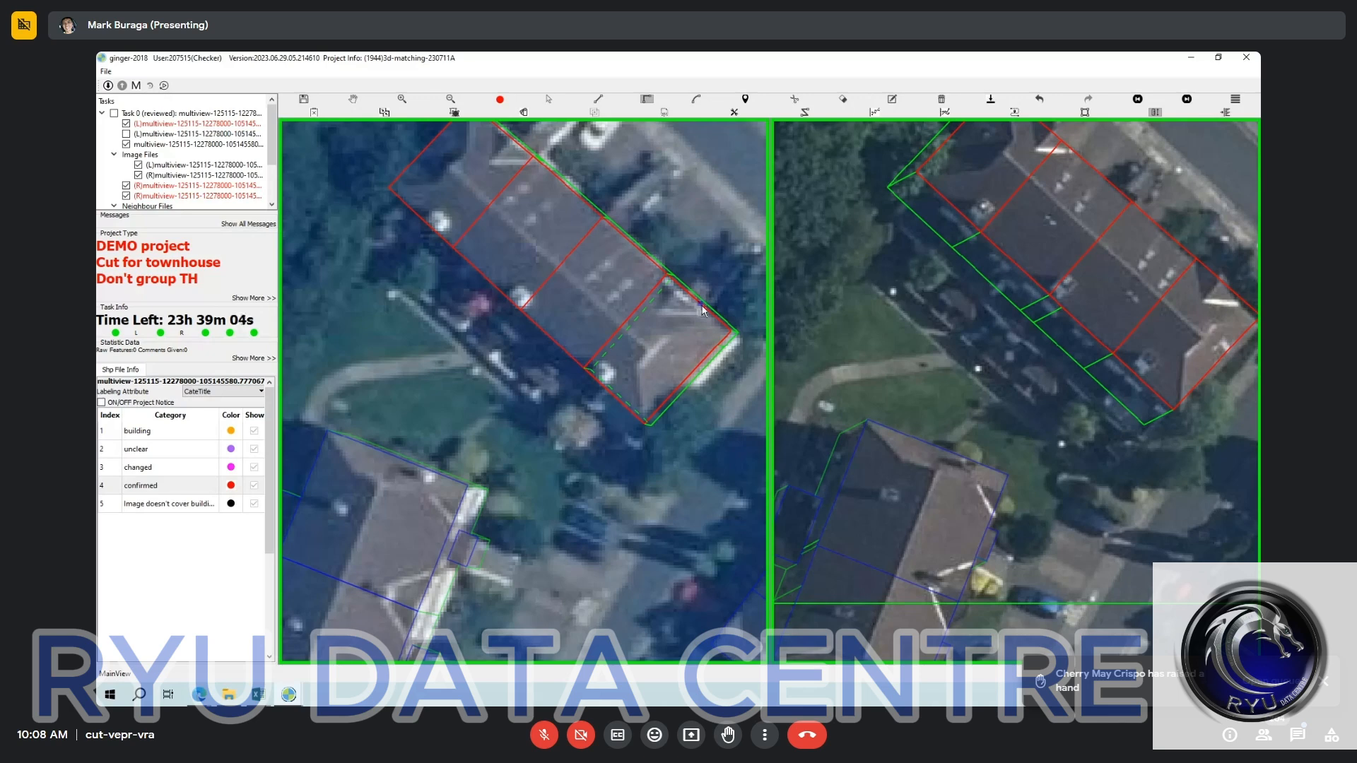
{"action": "left_click", "coordinate": [701, 305]}
{"action": "left_click", "coordinate": [575, 445]}
{"action": "left_click", "coordinate": [505, 384]}
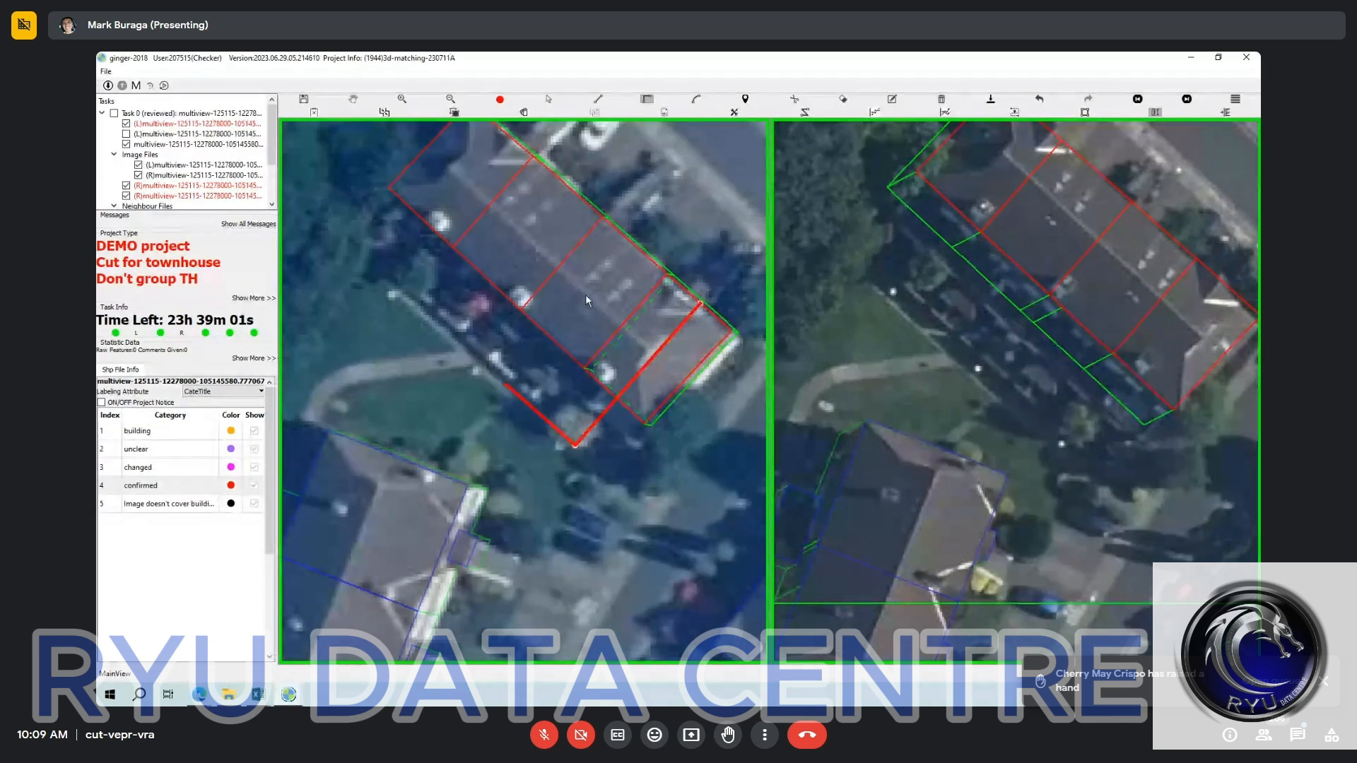
{"action": "left_click", "coordinate": [651, 225]}
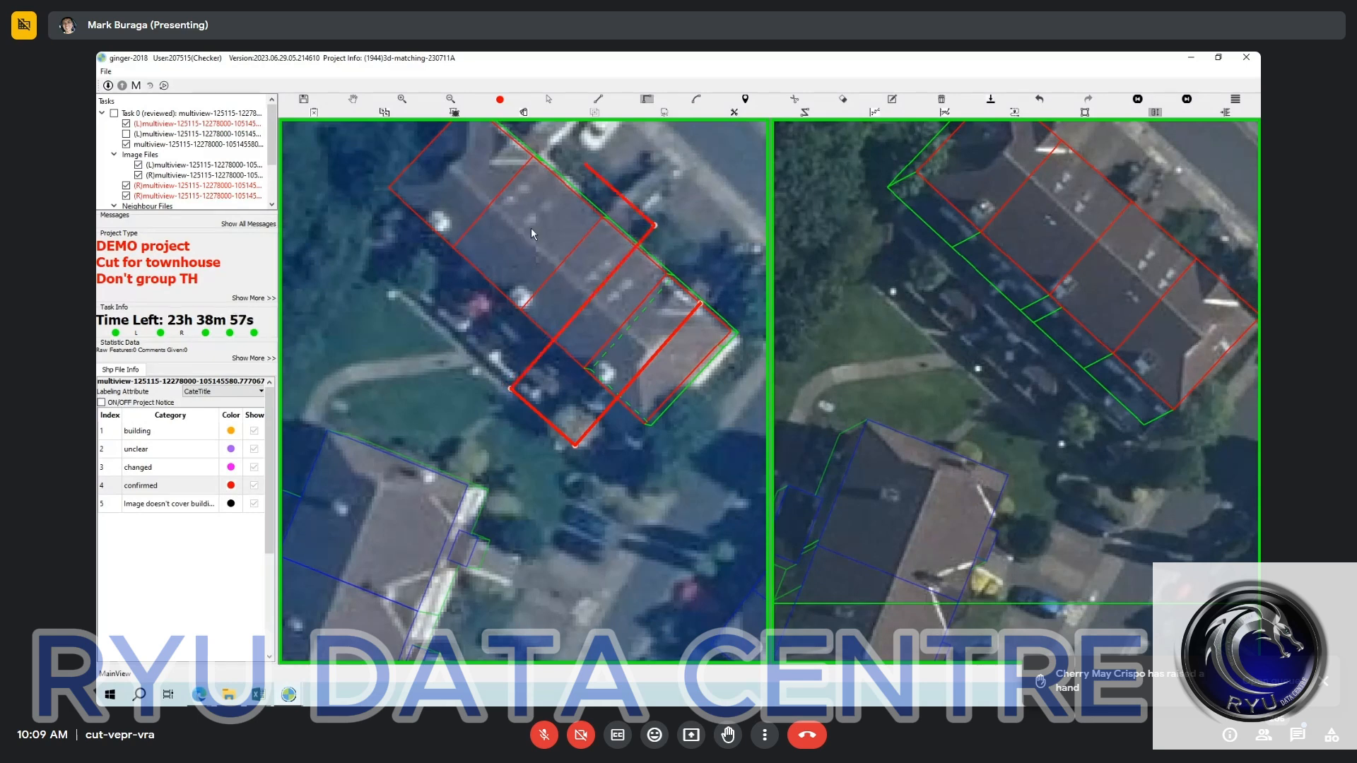
{"action": "left_click", "coordinate": [530, 232]}
{"action": "left_click", "coordinate": [451, 311]}
{"action": "left_click", "coordinate": [392, 259]}
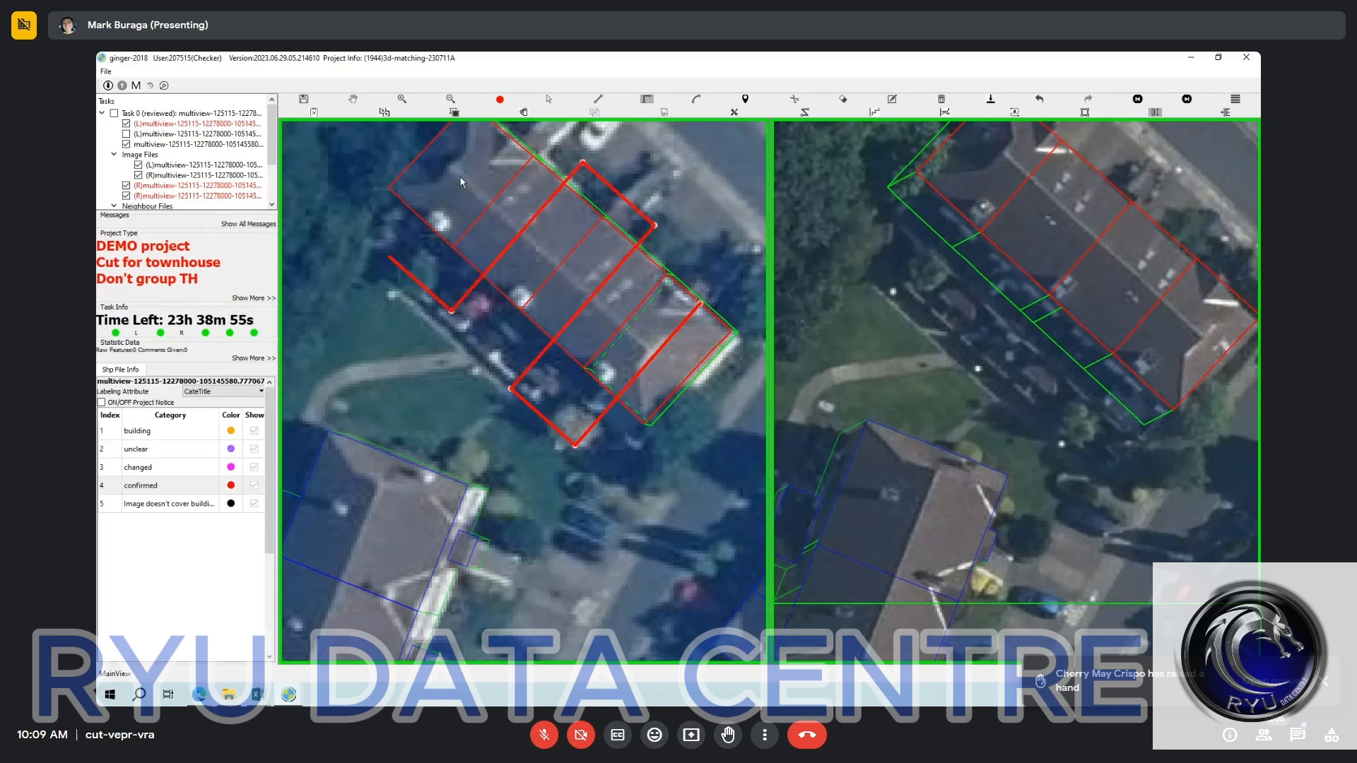
{"action": "left_click", "coordinate": [521, 126]}
{"action": "scroll", "coordinate": [585, 286], "scroll_direction": "down", "scroll_amount": 3}
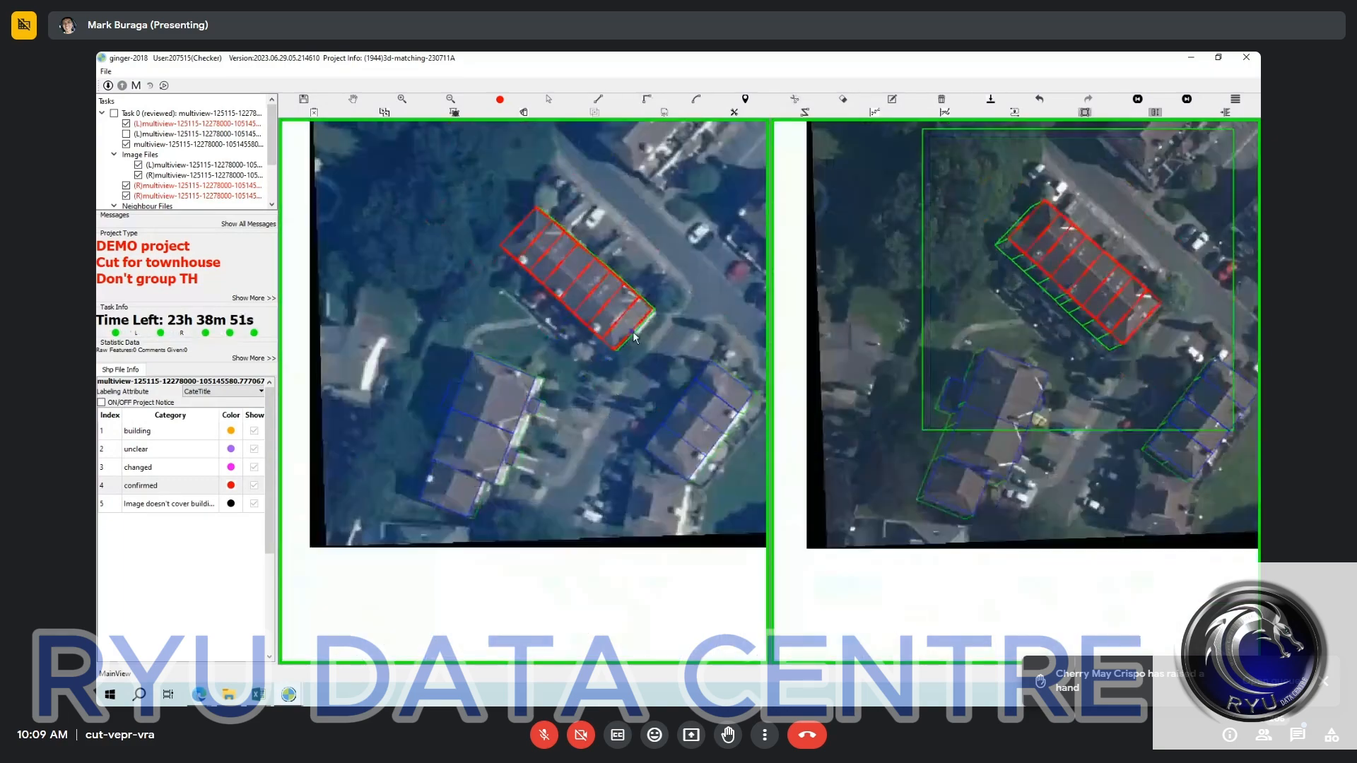
{"action": "key", "text": "Escape"}
Compare the cut unit outlines with the roof in all four right images.
{"action": "key", "text": "space"}
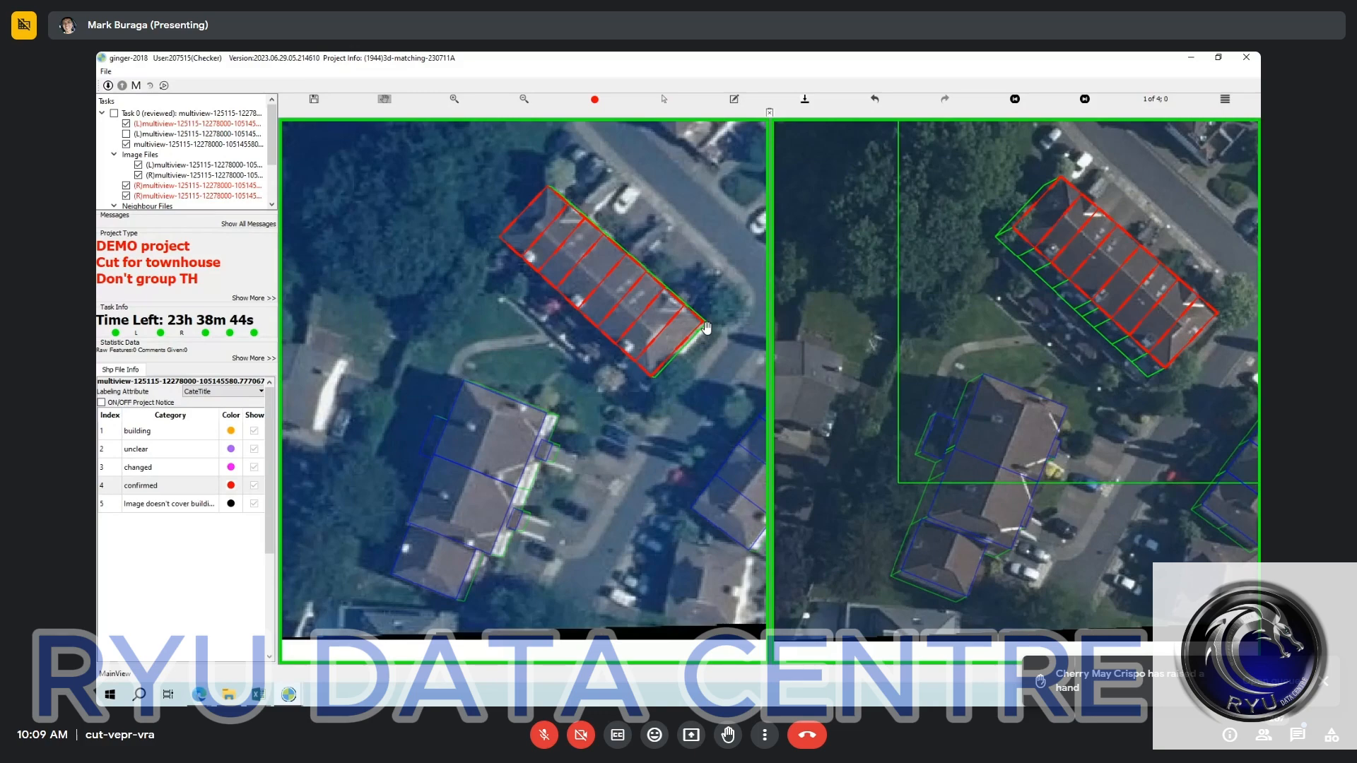
{"action": "scroll", "coordinate": [706, 327], "scroll_direction": "down", "scroll_amount": 2}
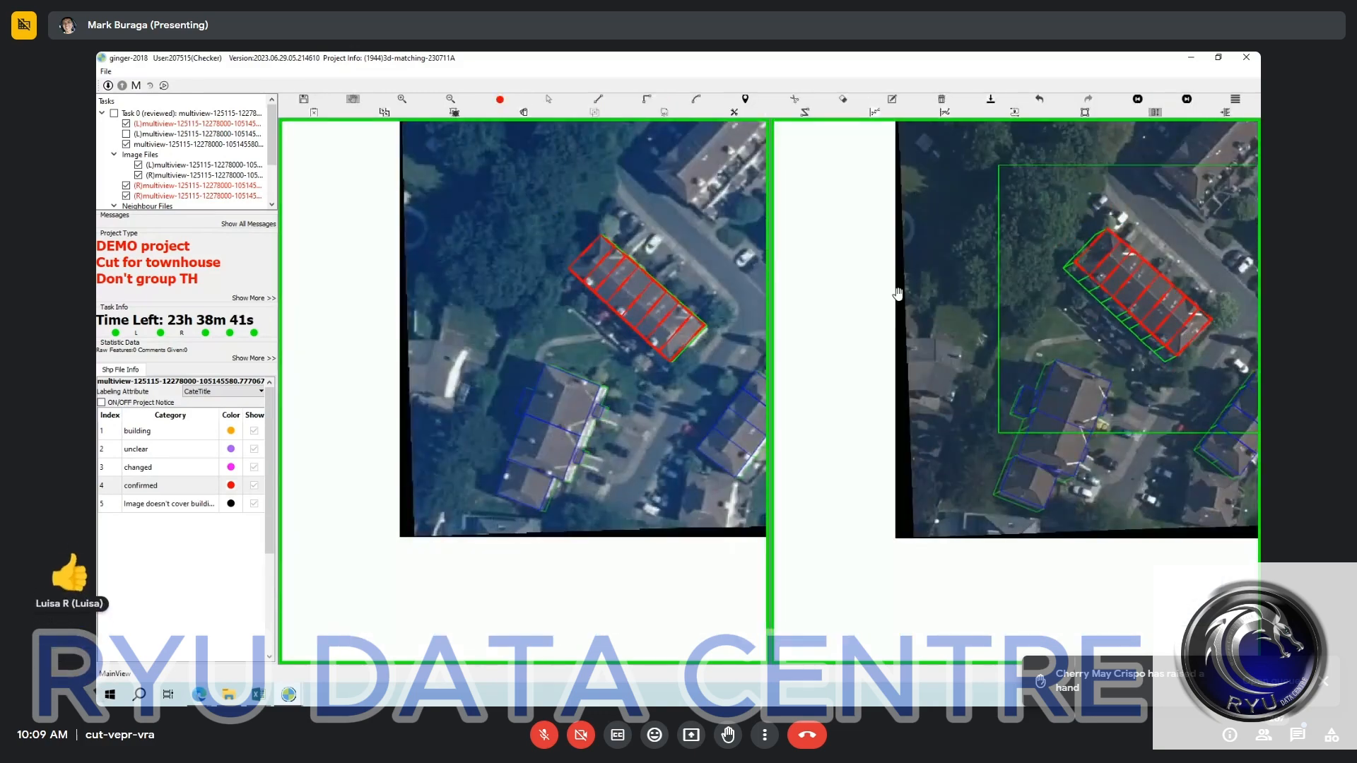
{"action": "scroll", "coordinate": [897, 293], "scroll_direction": "up", "scroll_amount": 1}
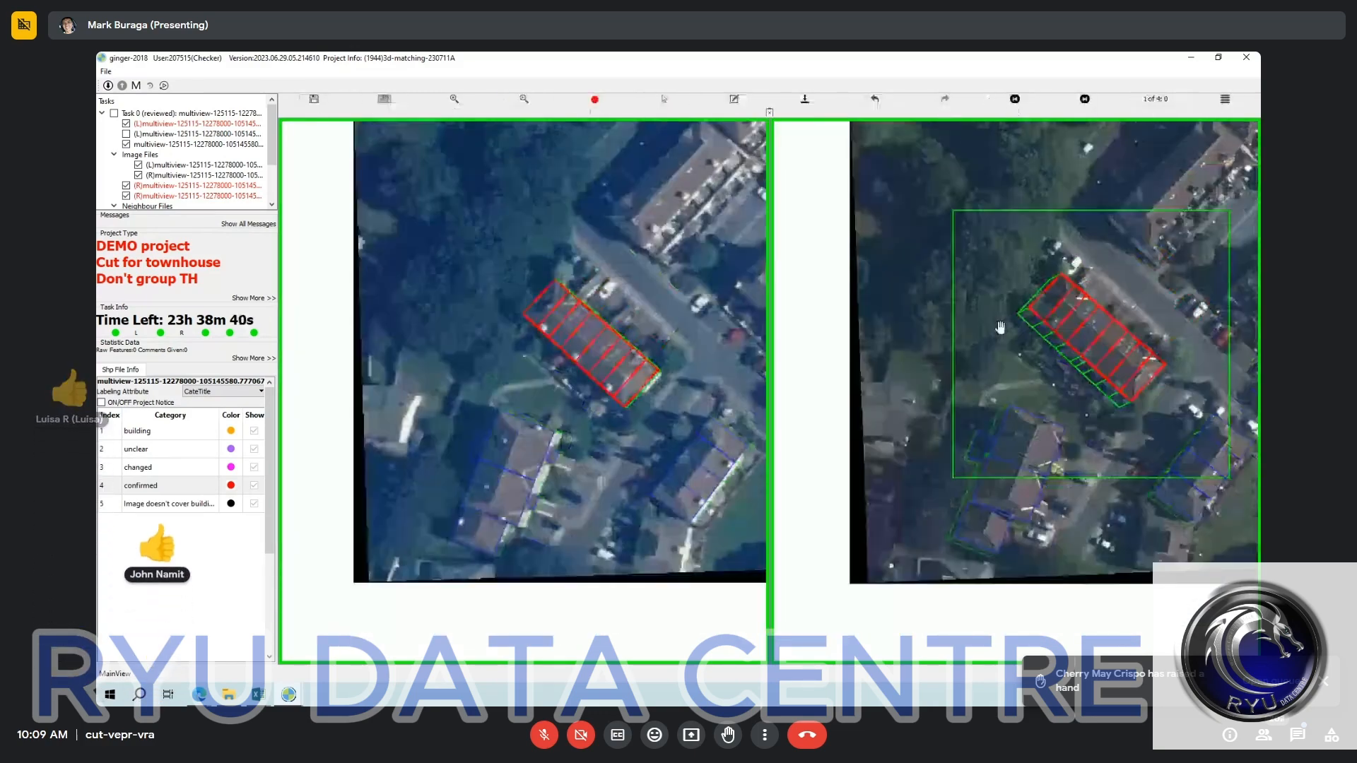
{"action": "left_click_drag", "start_coordinate": [1000, 328], "coordinate": [943, 364]}
{"action": "key", "text": "Right"}
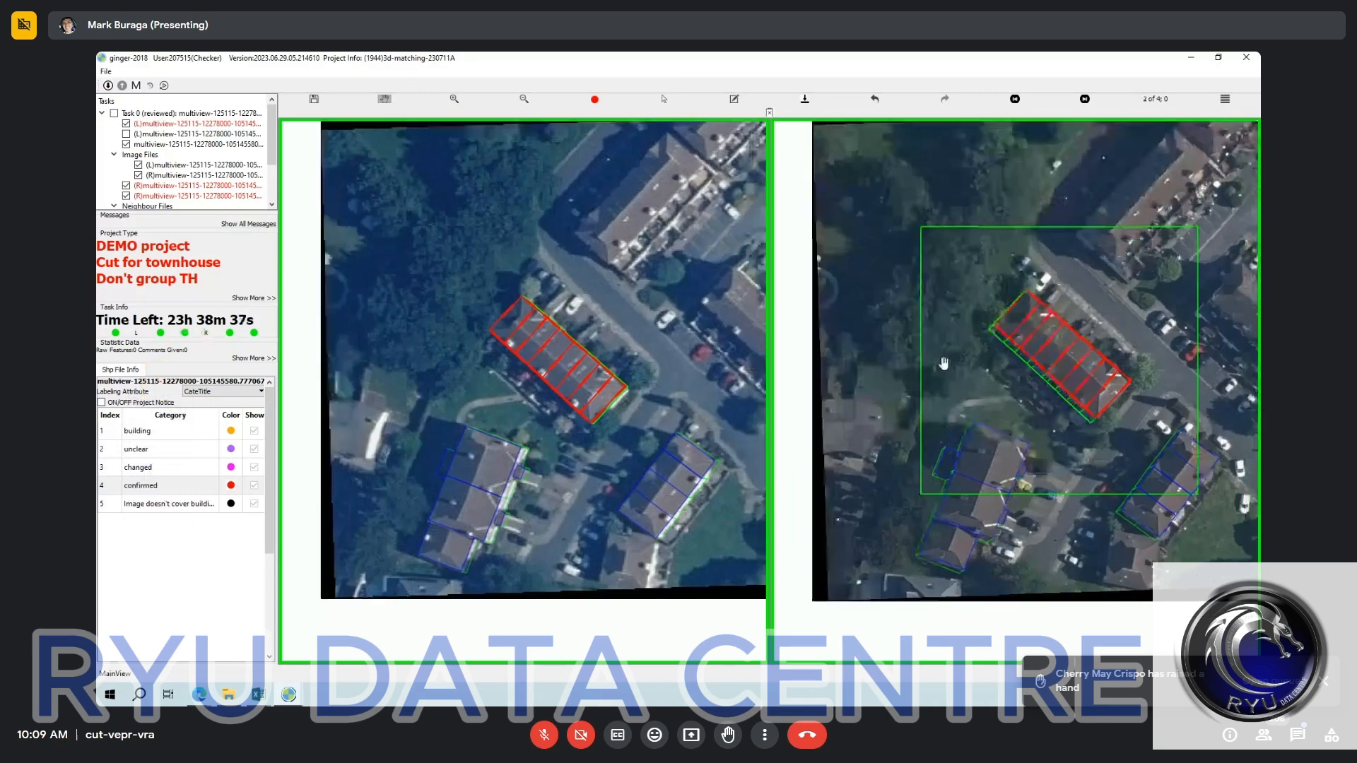
{"action": "key", "text": "Right"}
{"action": "key", "text": "Right"}
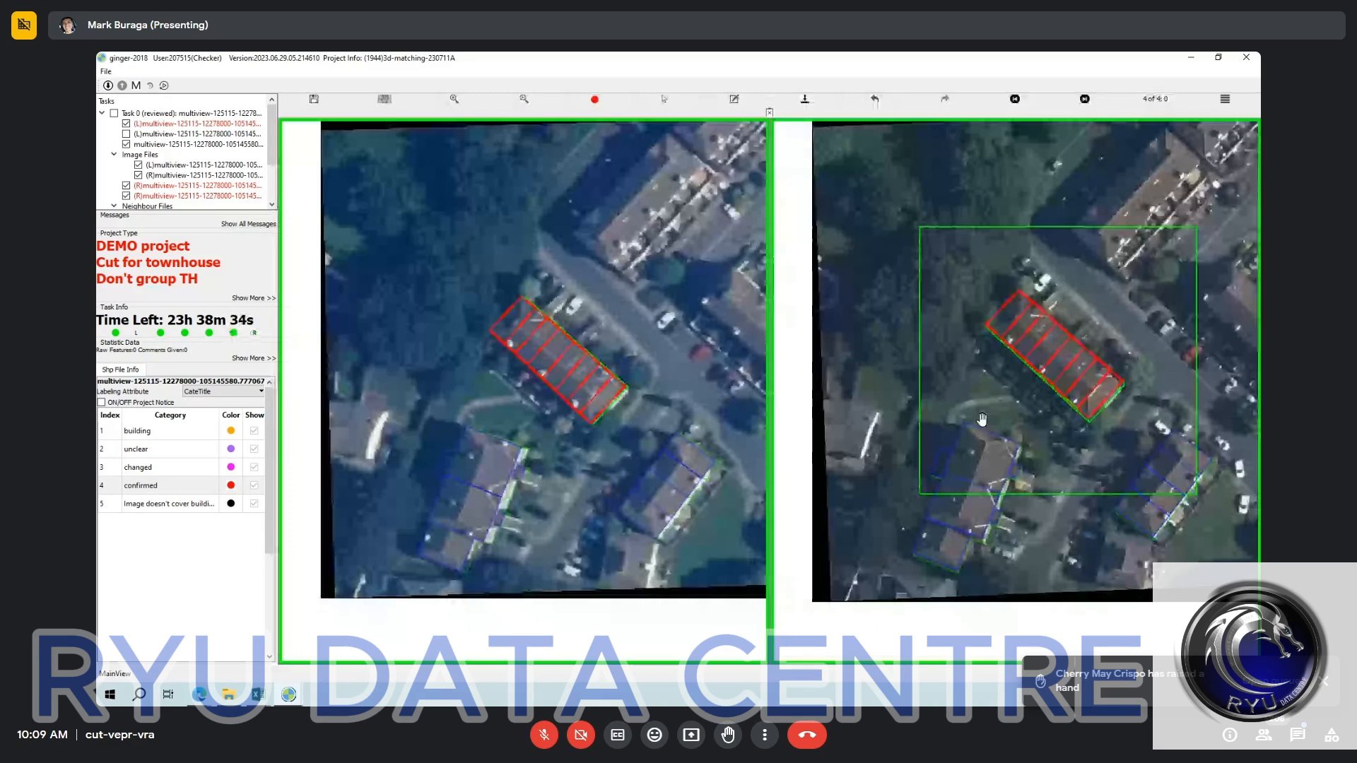
{"action": "key", "text": "Right"}
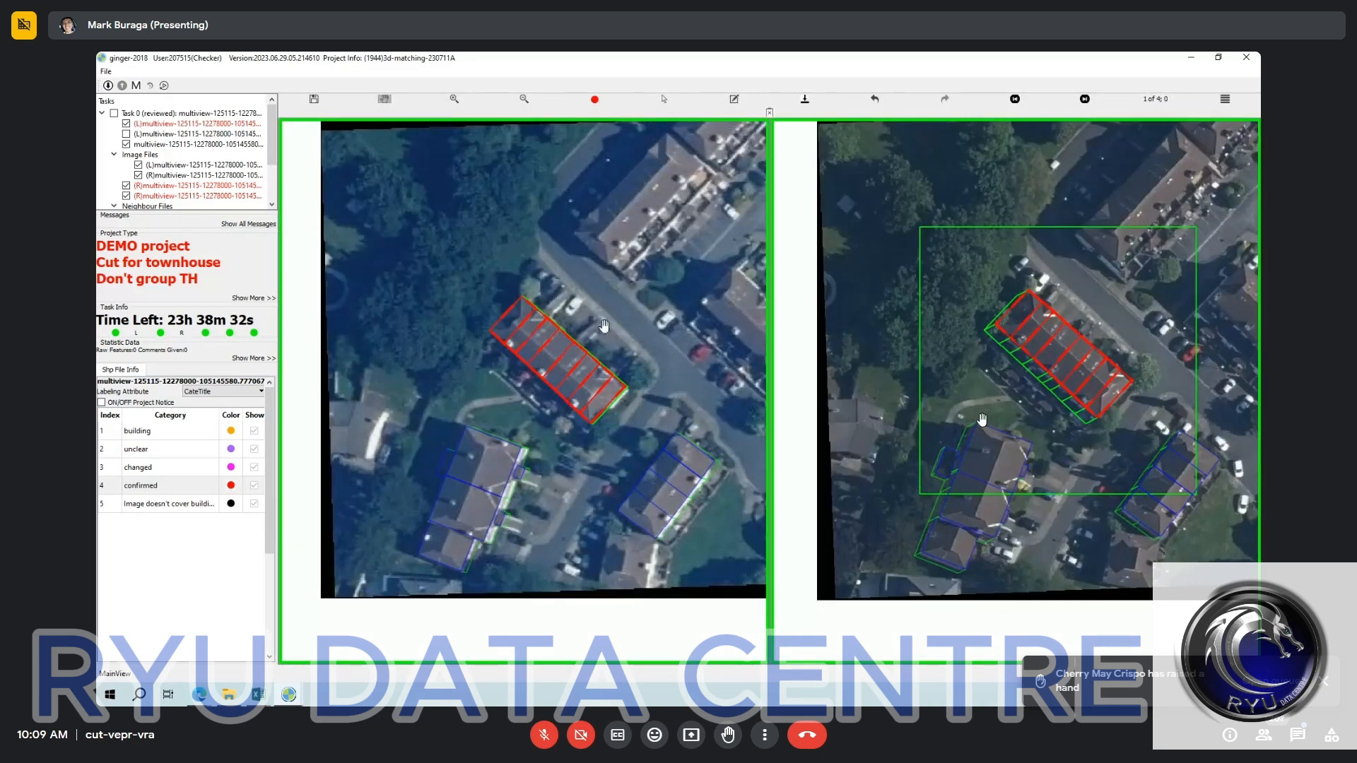
Save the cut townhouse outlines with the topology check and inspect the divided block in both images.
{"action": "key", "text": "ctrl+s"}
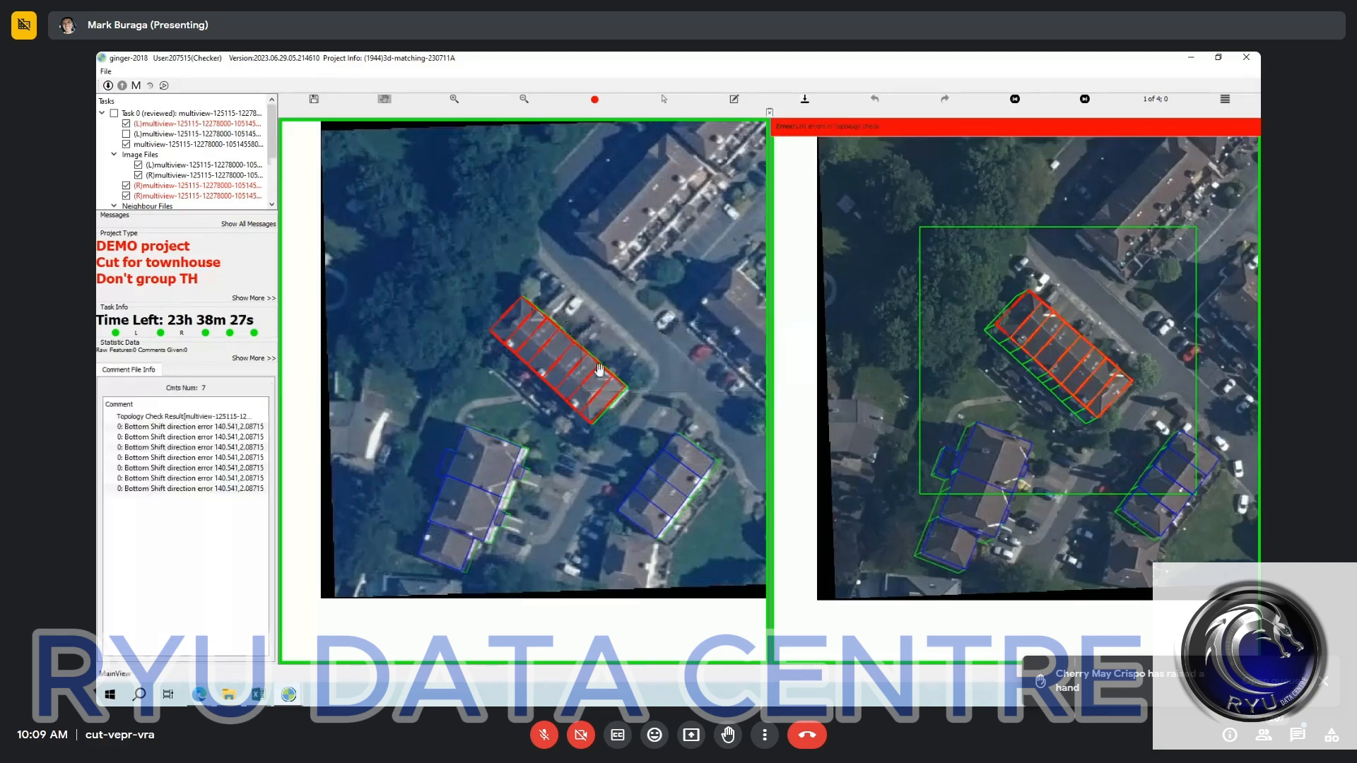
{"action": "left_click_drag", "start_coordinate": [599, 369], "coordinate": [611, 384]}
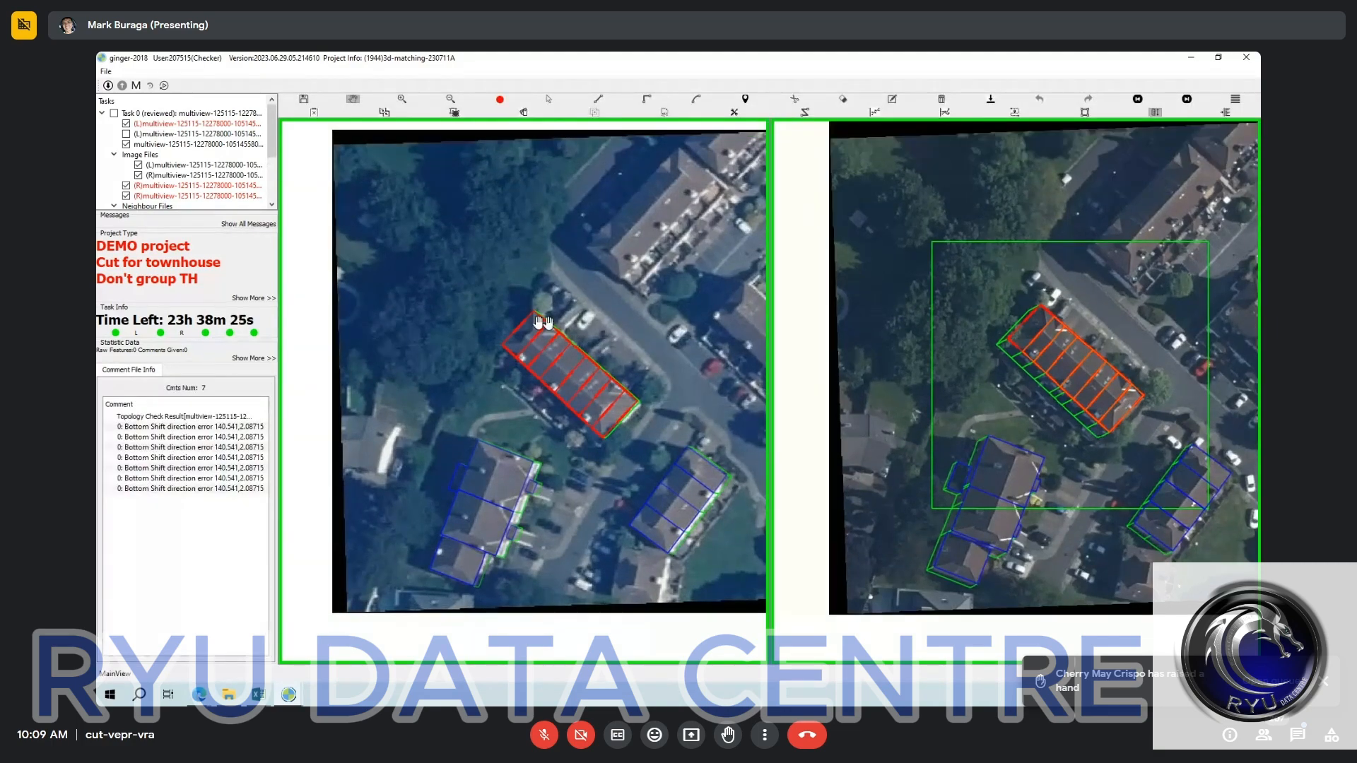
{"action": "scroll", "coordinate": [639, 444], "scroll_direction": "up", "scroll_amount": 2}
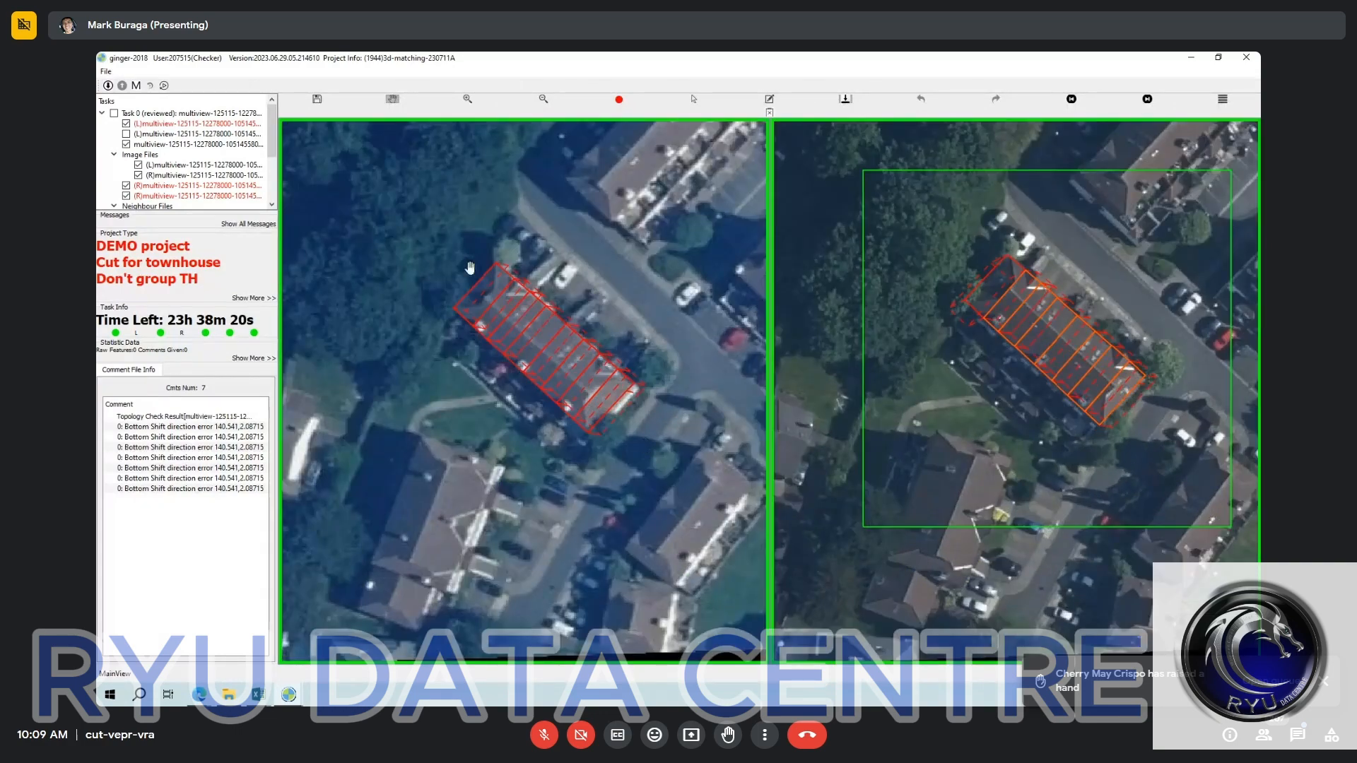
{"action": "left_click_drag", "start_coordinate": [447, 227], "coordinate": [735, 524]}
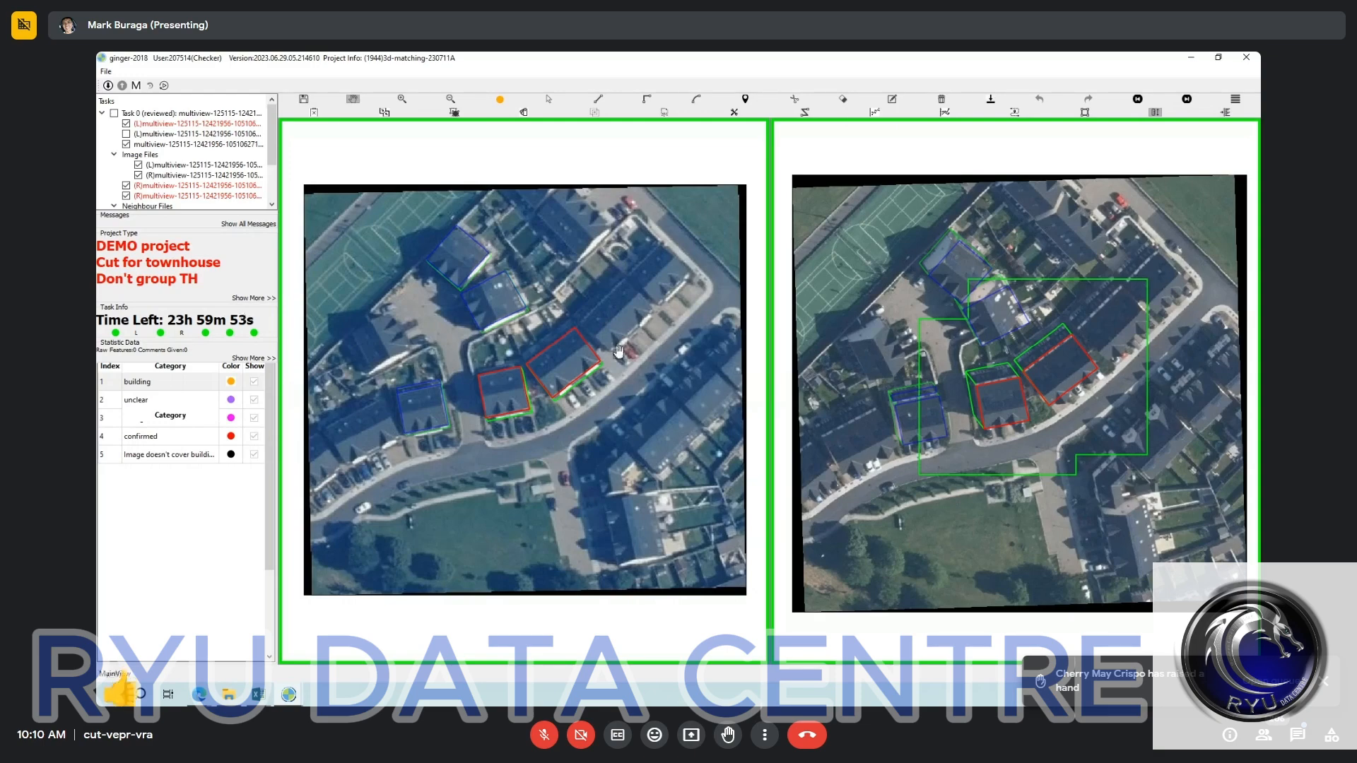
Check the two confirmed blocks against the imagery, and cut the smaller townhouse block into two units across its roof in the left image.
{"action": "scroll", "coordinate": [618, 352], "scroll_direction": "up", "scroll_amount": 3}
{"action": "scroll", "coordinate": [611, 391], "scroll_direction": "up", "scroll_amount": 1}
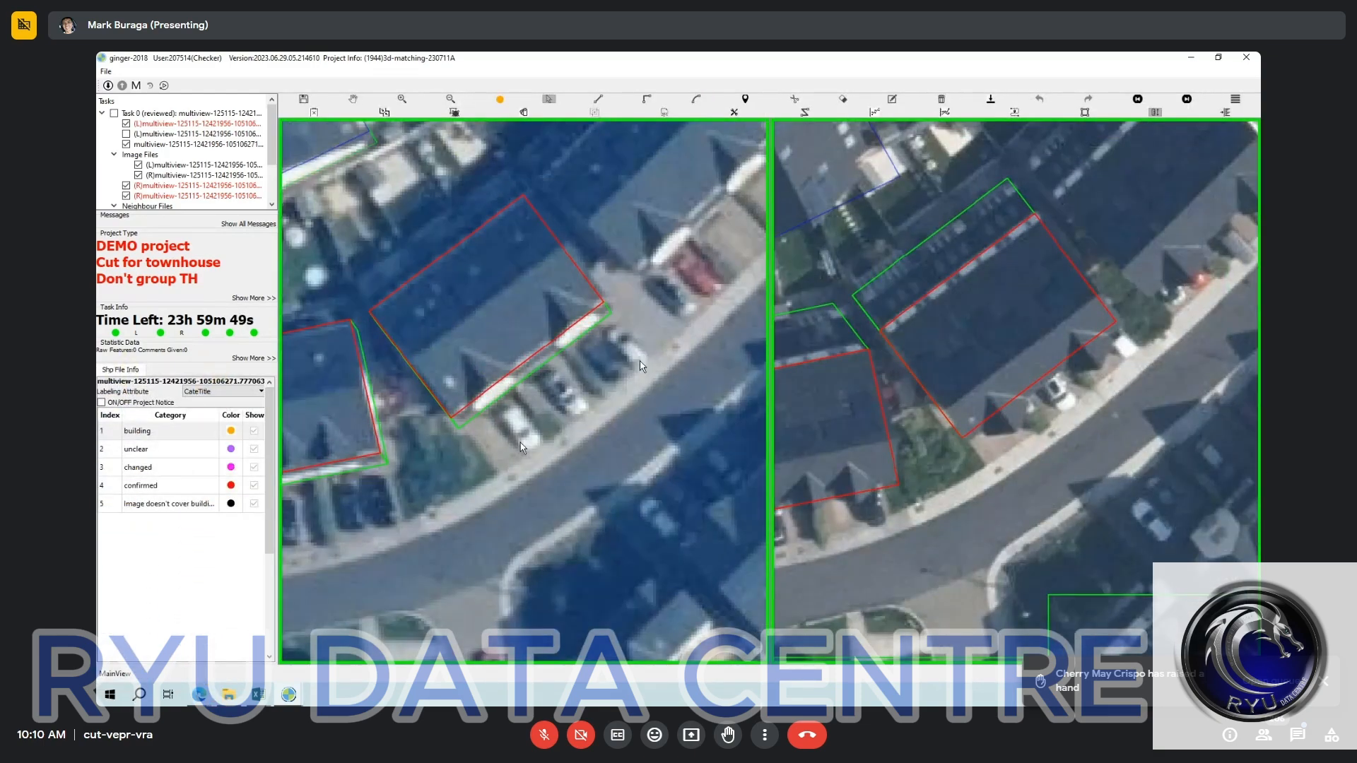
{"action": "scroll", "coordinate": [642, 365], "scroll_direction": "down", "scroll_amount": 1}
{"action": "key", "text": "space"}
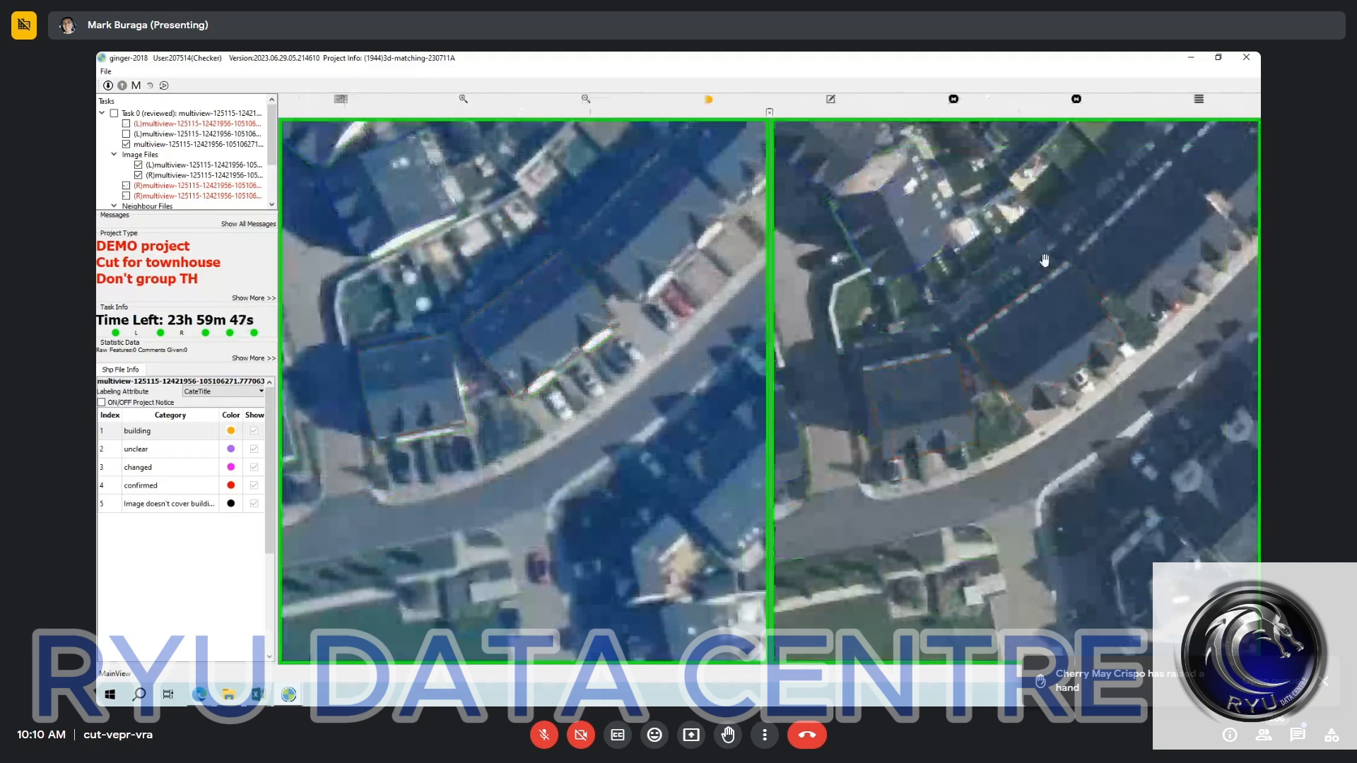
{"action": "key", "text": "space"}
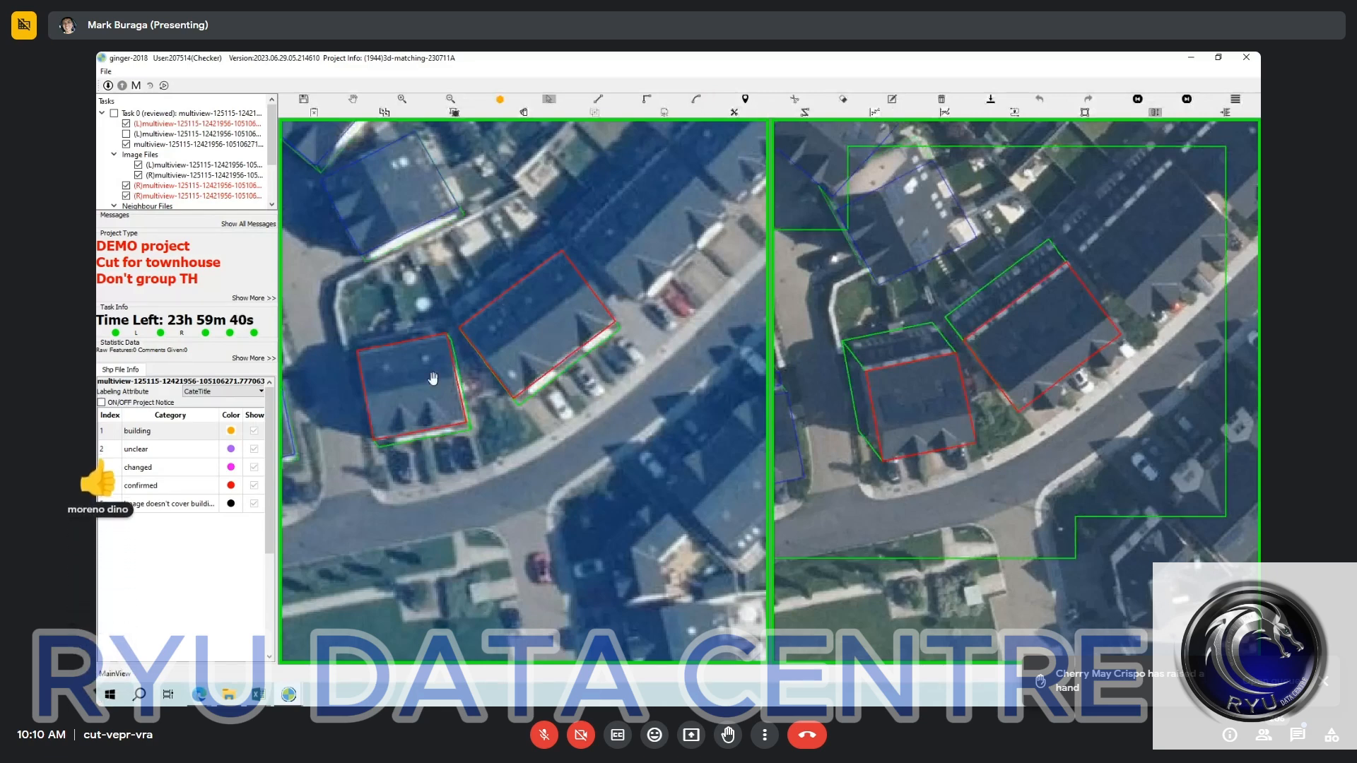
{"action": "left_click", "coordinate": [424, 394]}
{"action": "key", "text": "r"}
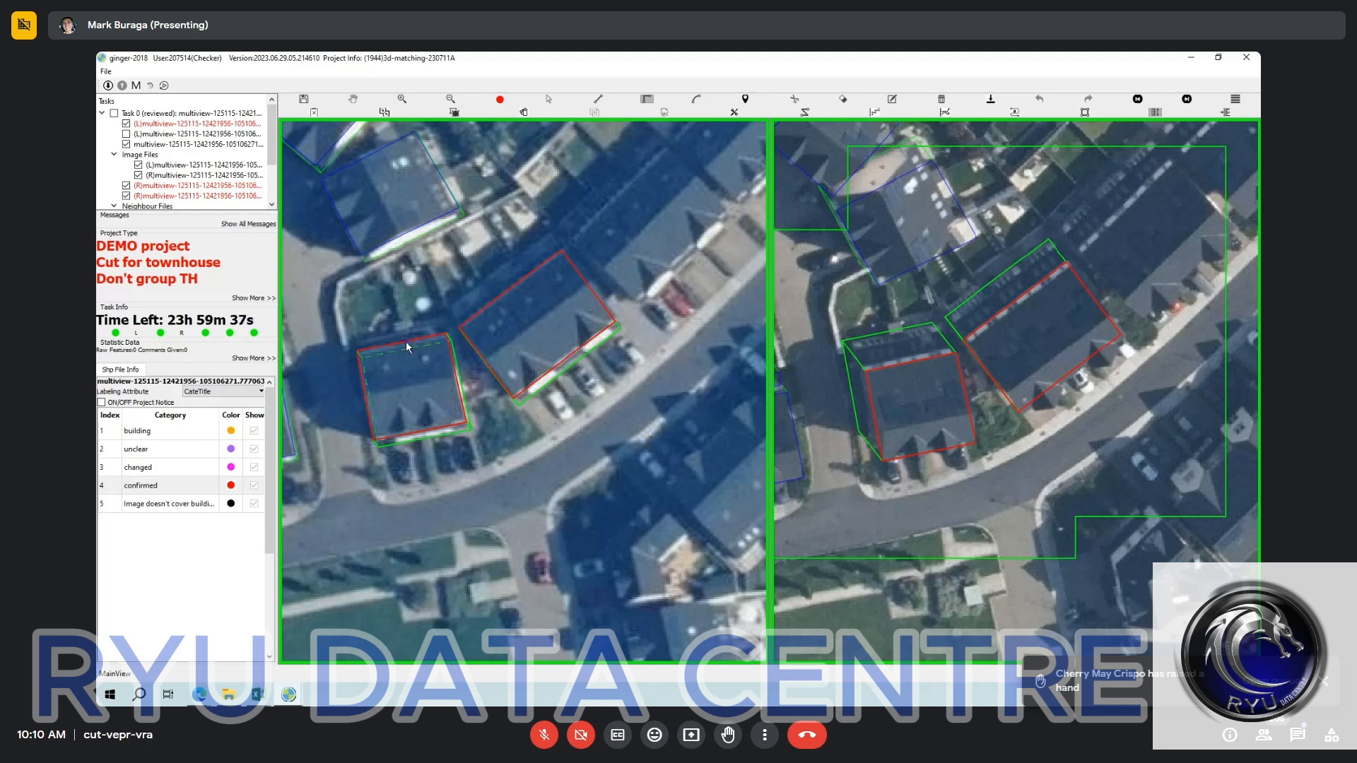
{"action": "left_click", "coordinate": [404, 342]}
{"action": "left_click", "coordinate": [402, 342]}
{"action": "left_click", "coordinate": [430, 439]}
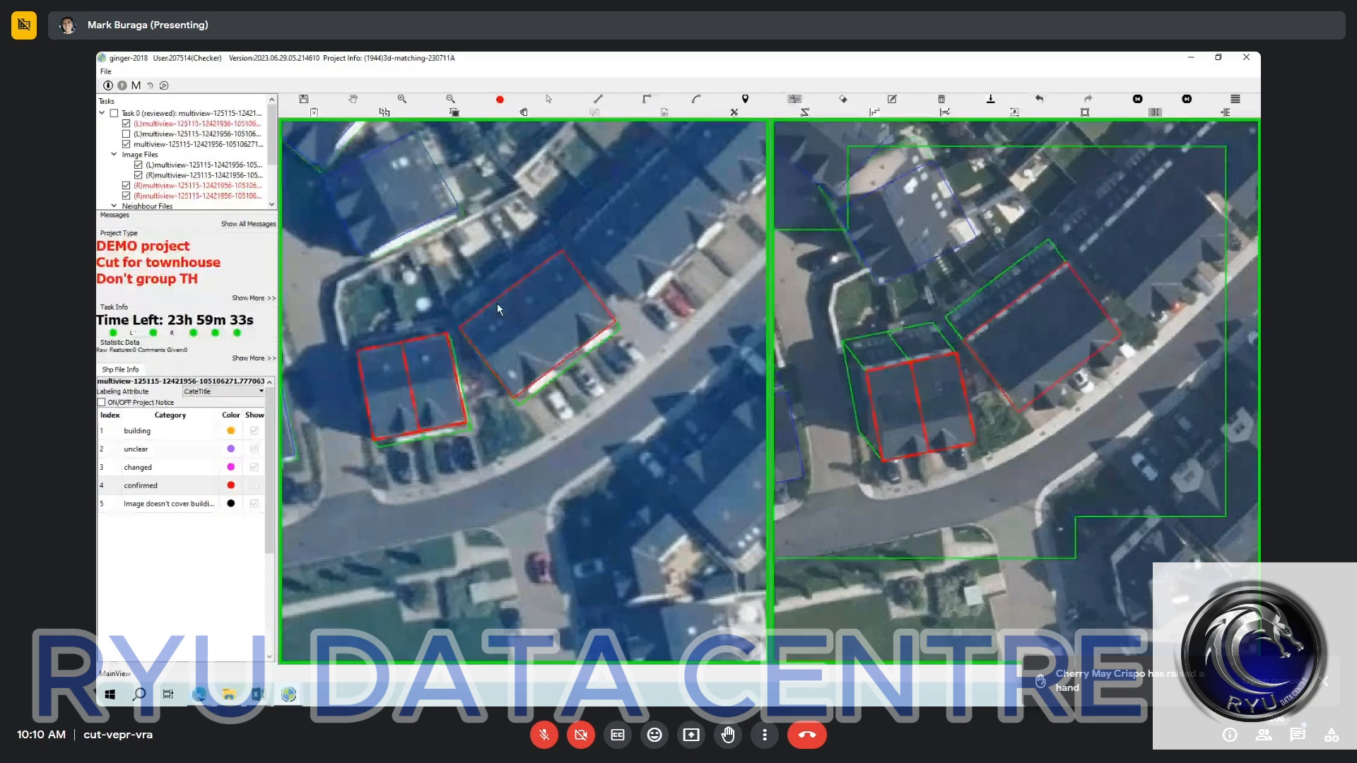
Cut the larger adjacent townhouse block into three units across its width in the left image.
{"action": "key", "text": "r"}
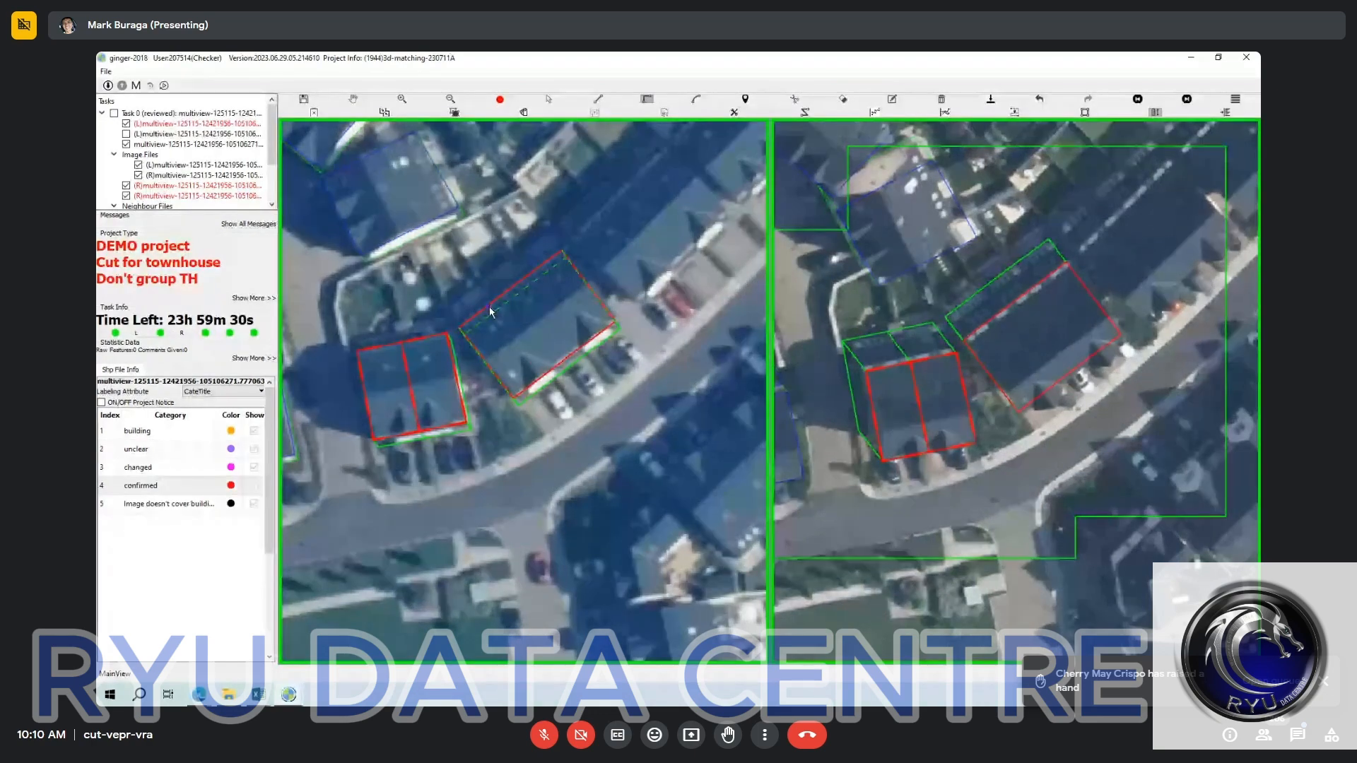
{"action": "left_click", "coordinate": [490, 306]}
{"action": "left_click", "coordinate": [566, 406]}
{"action": "left_click", "coordinate": [512, 259]}
{"action": "left_click_drag", "start_coordinate": [483, 275], "coordinate": [562, 349]}
{"action": "left_click_drag", "start_coordinate": [367, 317], "coordinate": [428, 379]}
Check the division lines of both townhouse blocks against the roofs with the outlines hidden and shown in both images.
{"action": "key", "text": "space"}
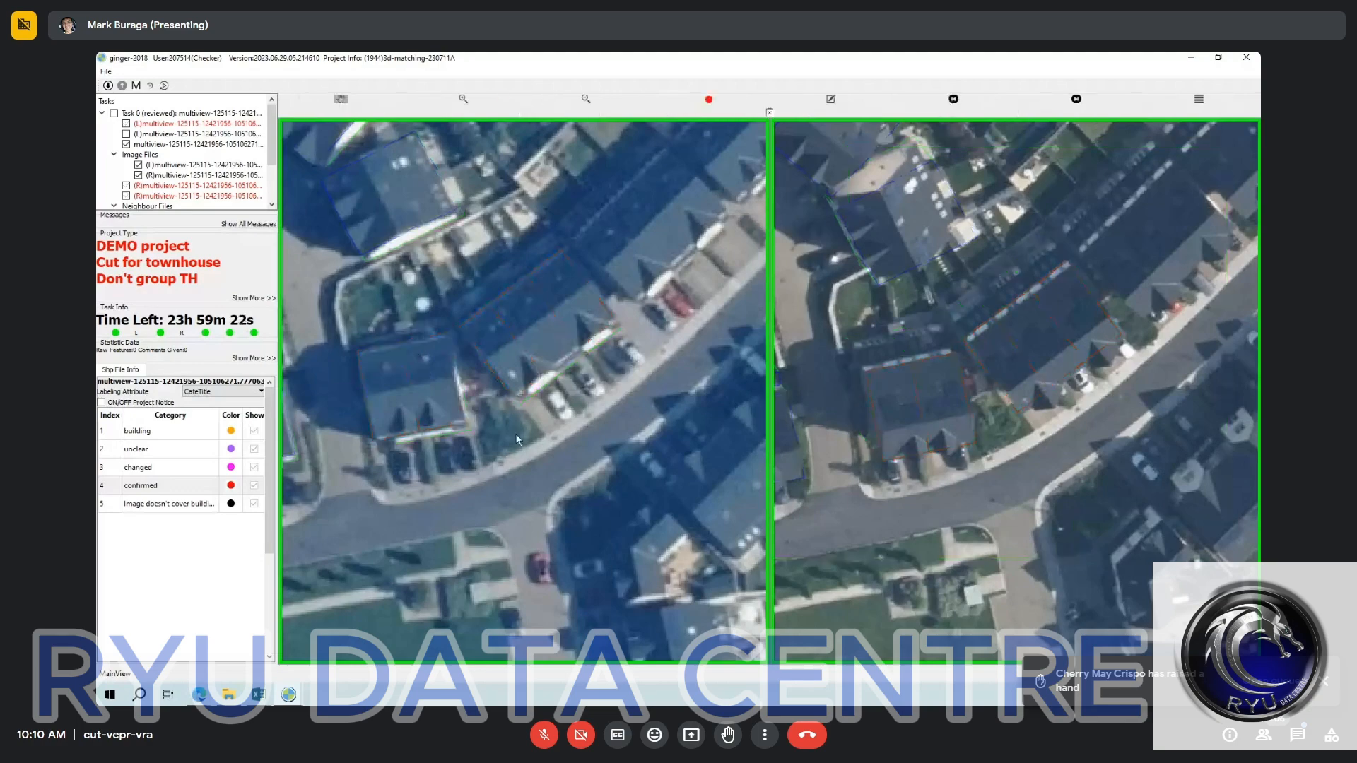
{"action": "key", "text": "space"}
{"action": "scroll", "coordinate": [537, 409], "scroll_direction": "down", "scroll_amount": 2}
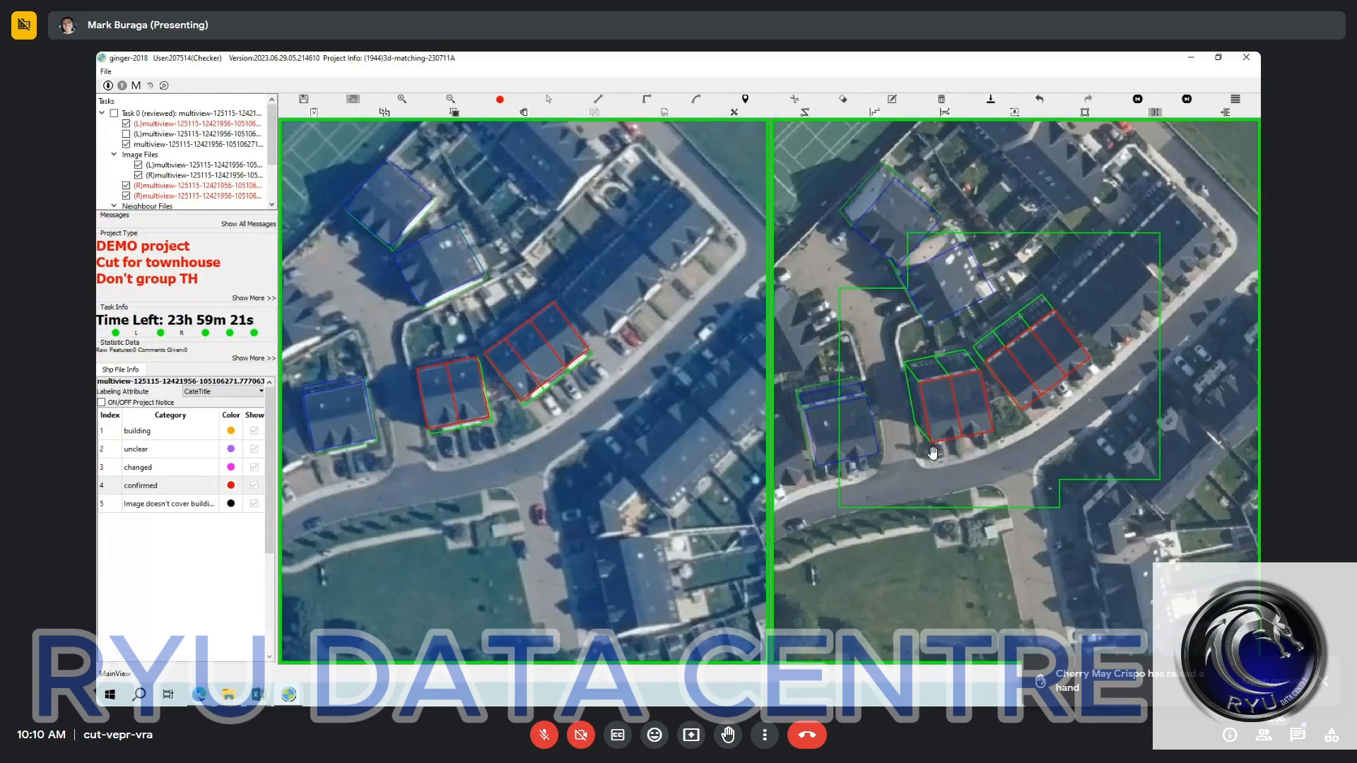
{"action": "key", "text": "space"}
{"action": "key", "text": "space"}
{"action": "key", "text": "space"}
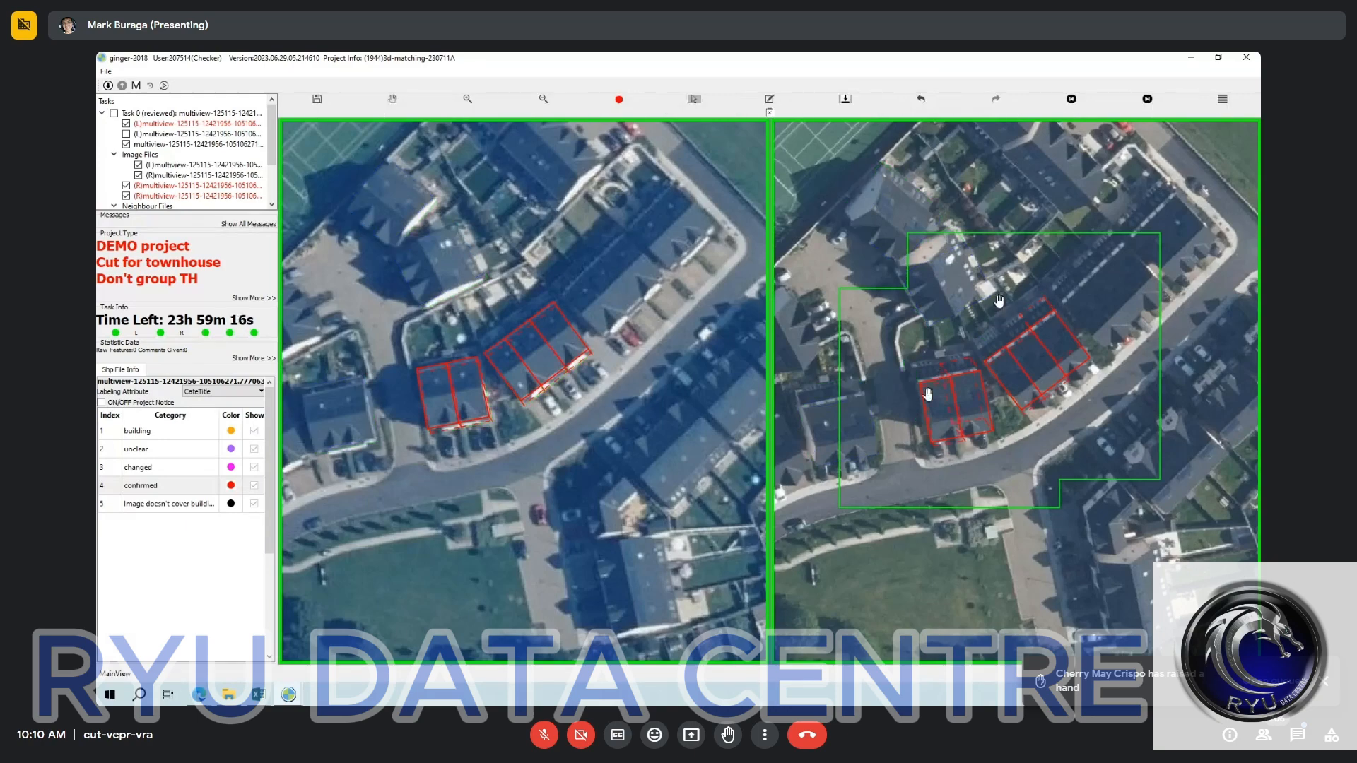
{"action": "left_click_drag", "start_coordinate": [998, 302], "coordinate": [1101, 451]}
{"action": "key", "text": "s"}
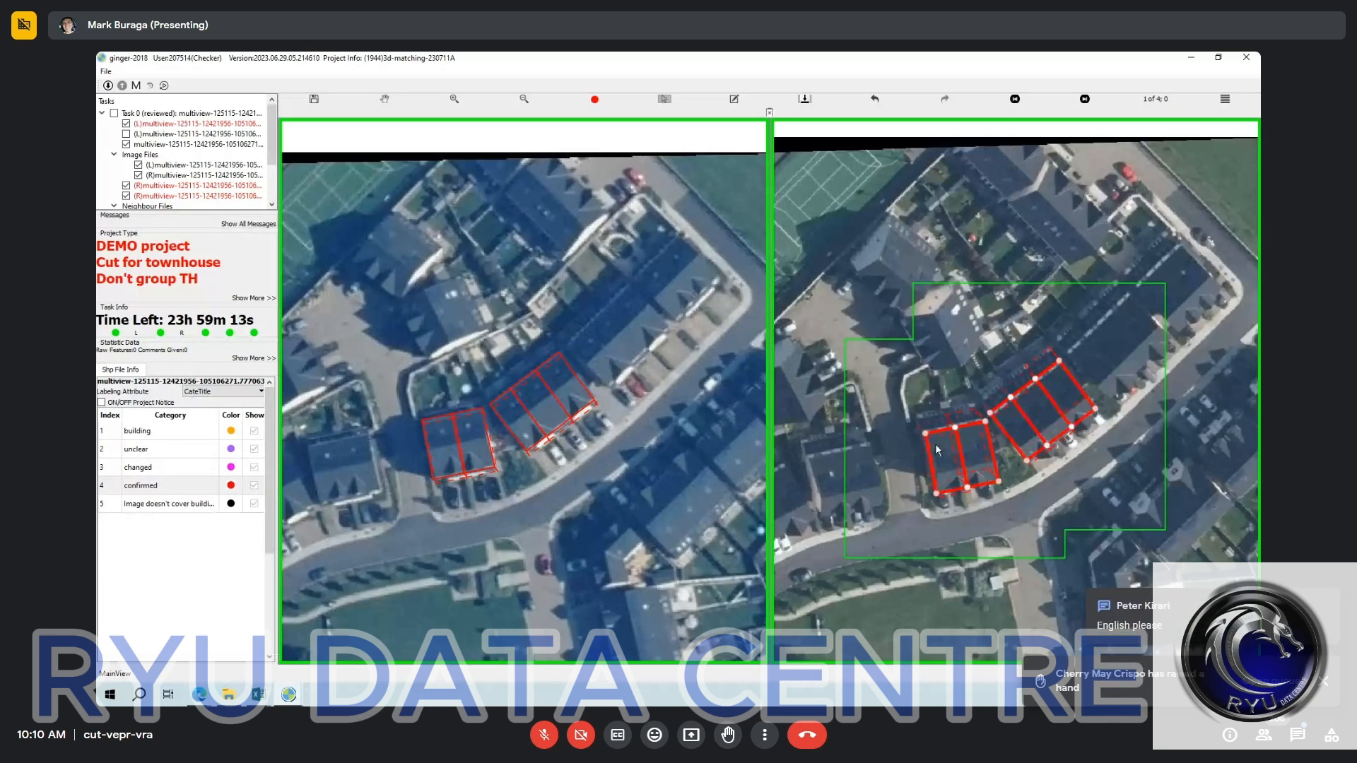
{"action": "key", "text": "Escape"}
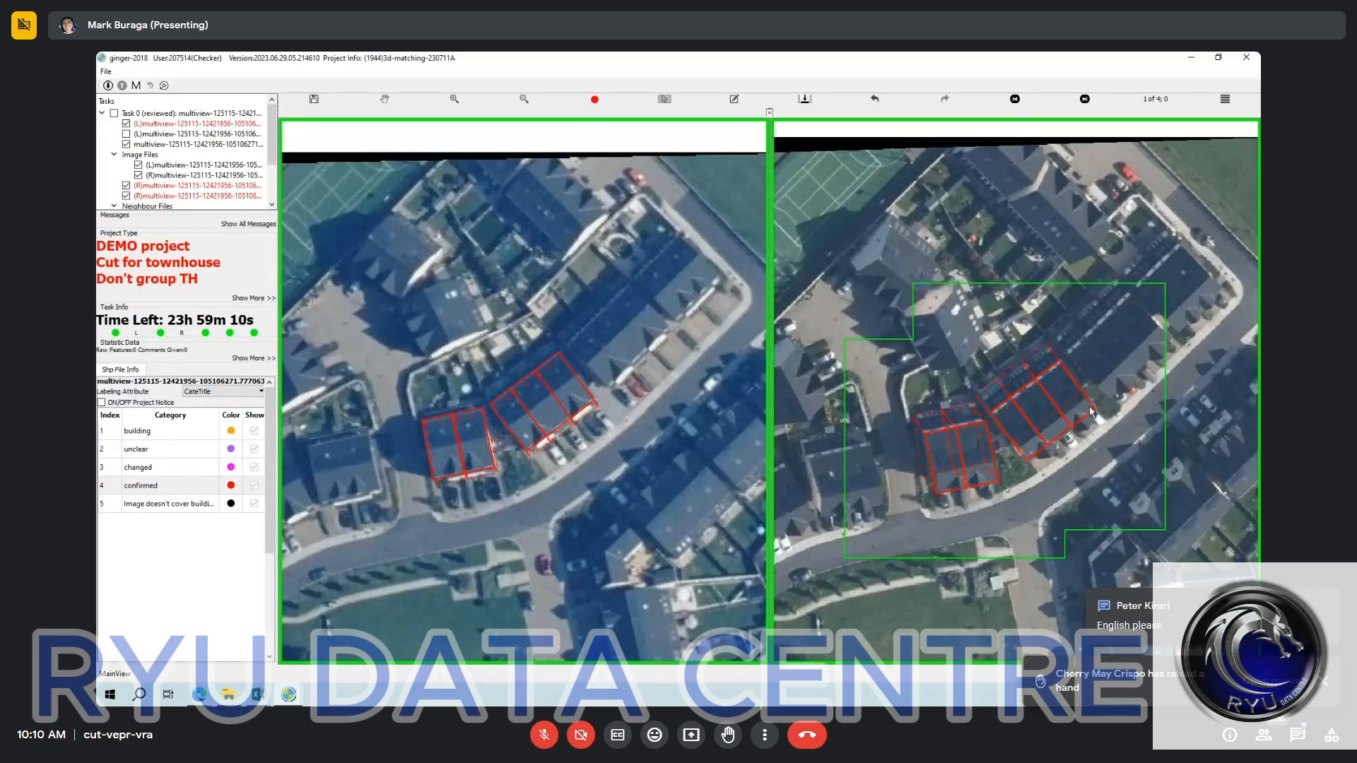
{"action": "key", "text": "h"}
{"action": "key", "text": "Escape"}
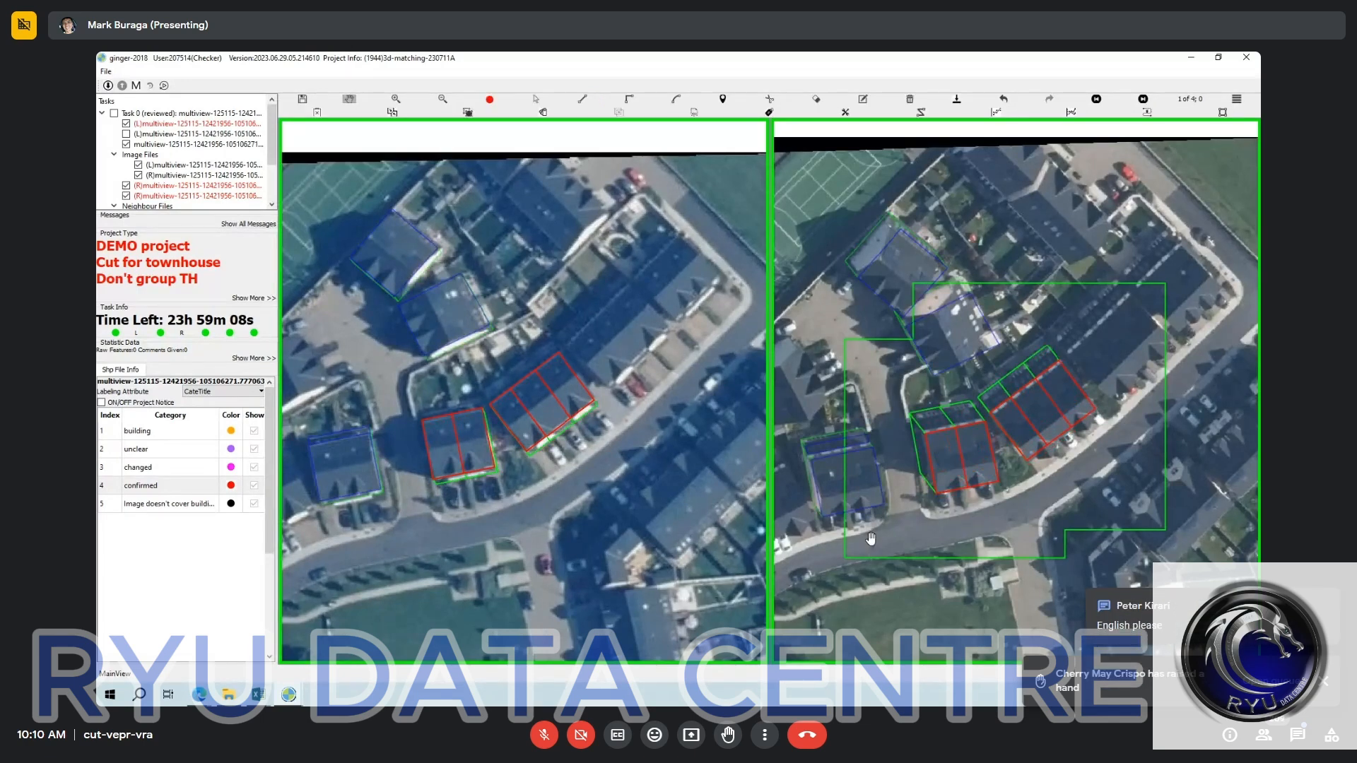
Compare the divided outlines of both townhouse blocks with the roofs across the four right images.
{"action": "left_click_drag", "start_coordinate": [986, 508], "coordinate": [971, 528]}
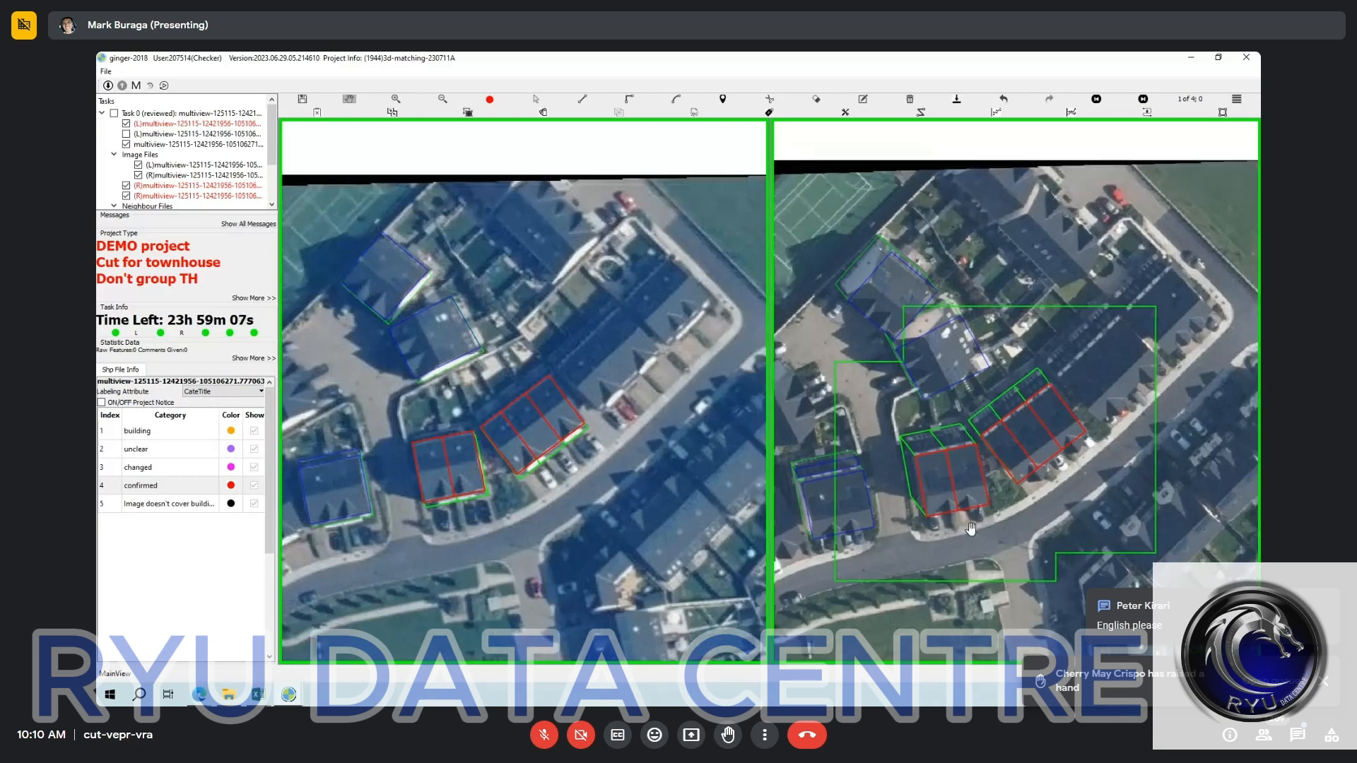
{"action": "key", "text": "Right"}
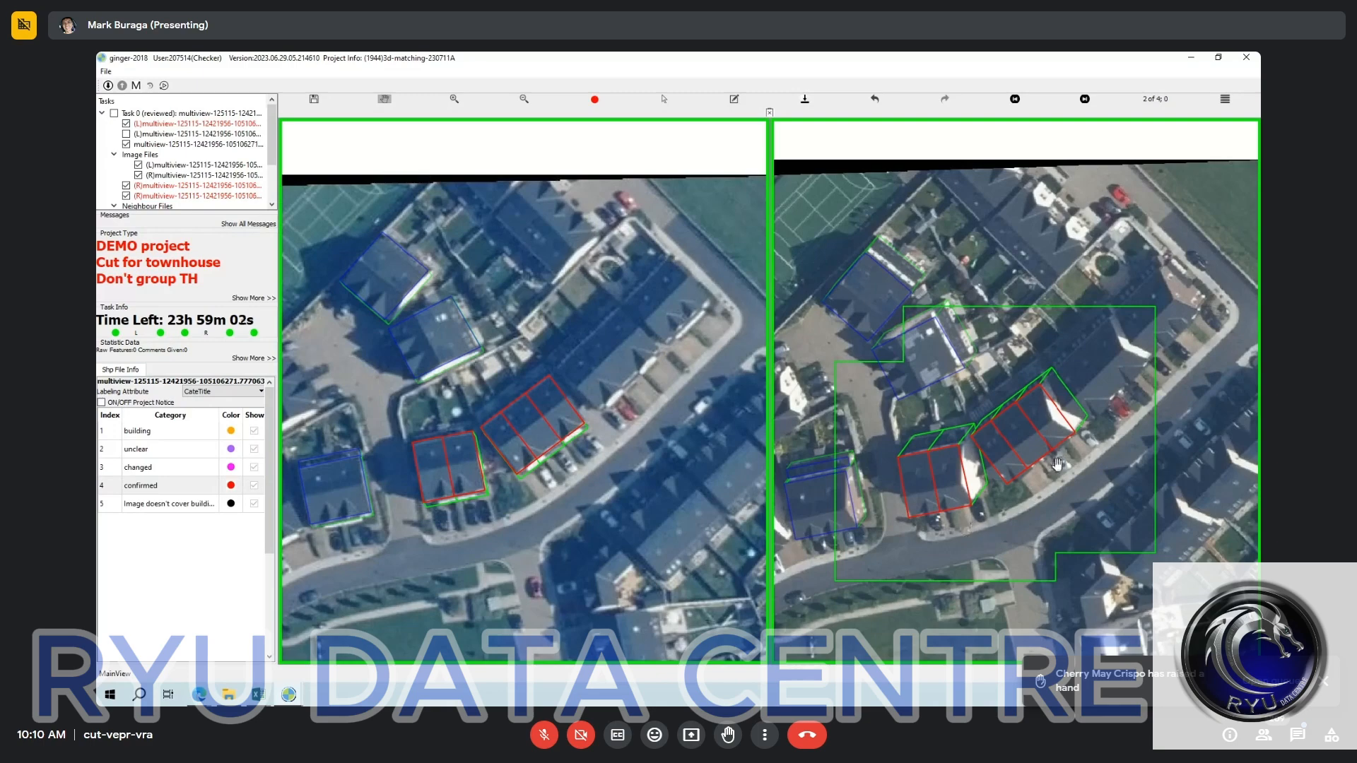
{"action": "key", "text": "Right"}
{"action": "key", "text": "Right"}
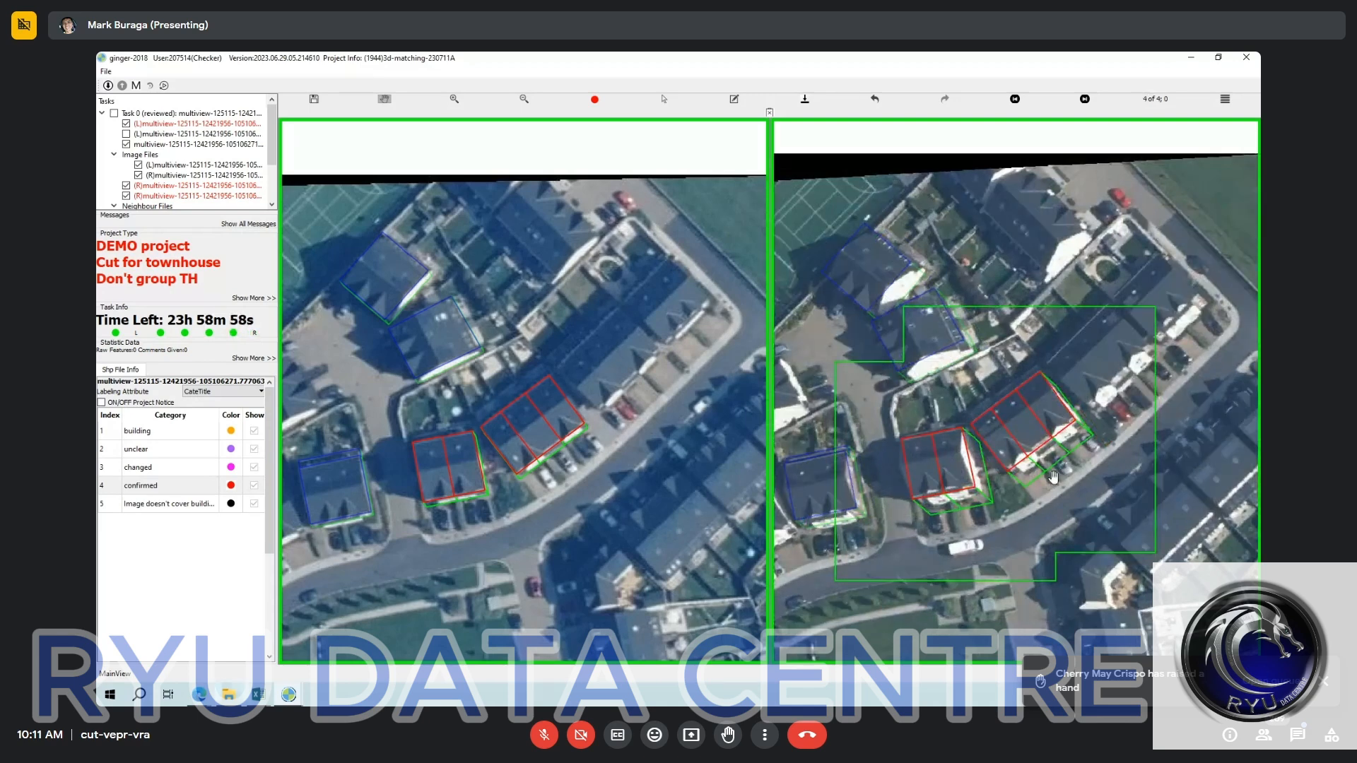
Submit the files of the divided townhouse task and bring up the other open ginger-2018 session.
{"action": "mouse_move", "coordinate": [289, 695]}
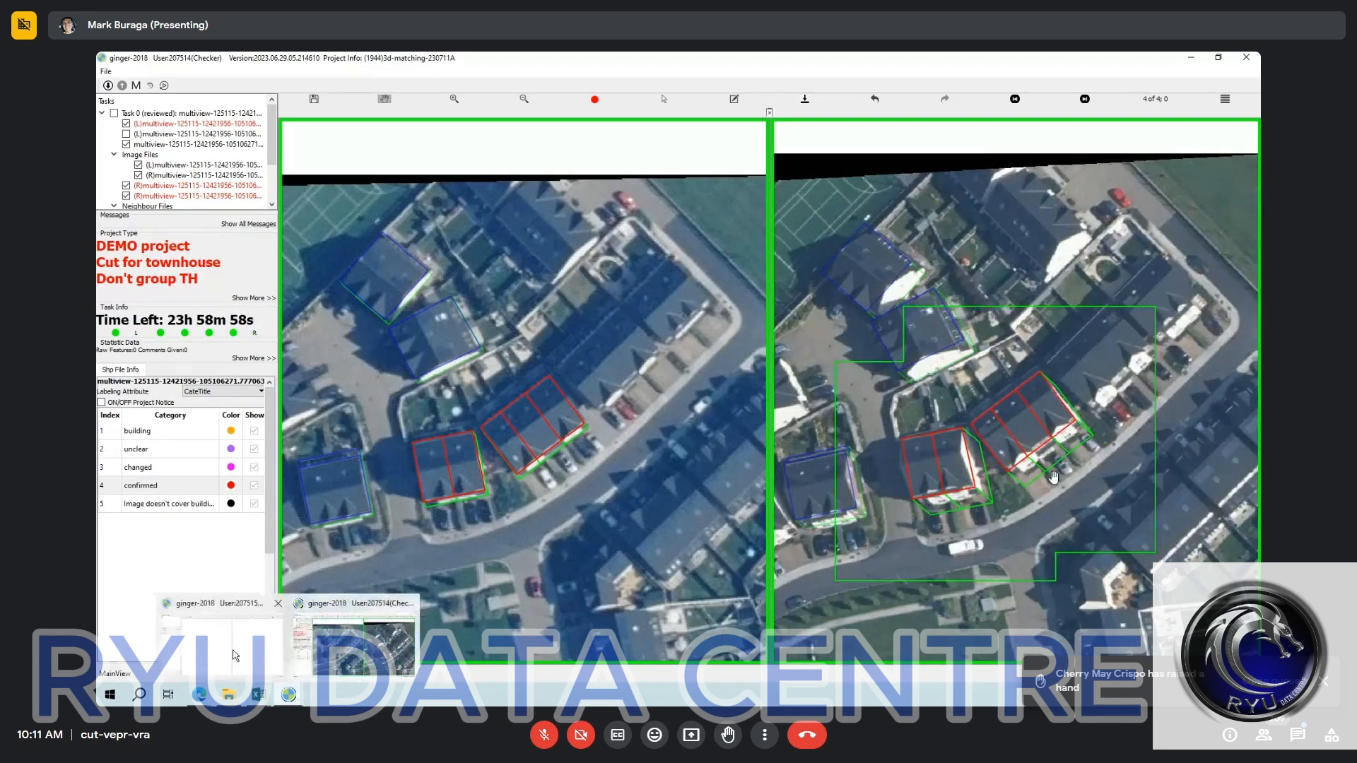
{"action": "left_click", "coordinate": [236, 655]}
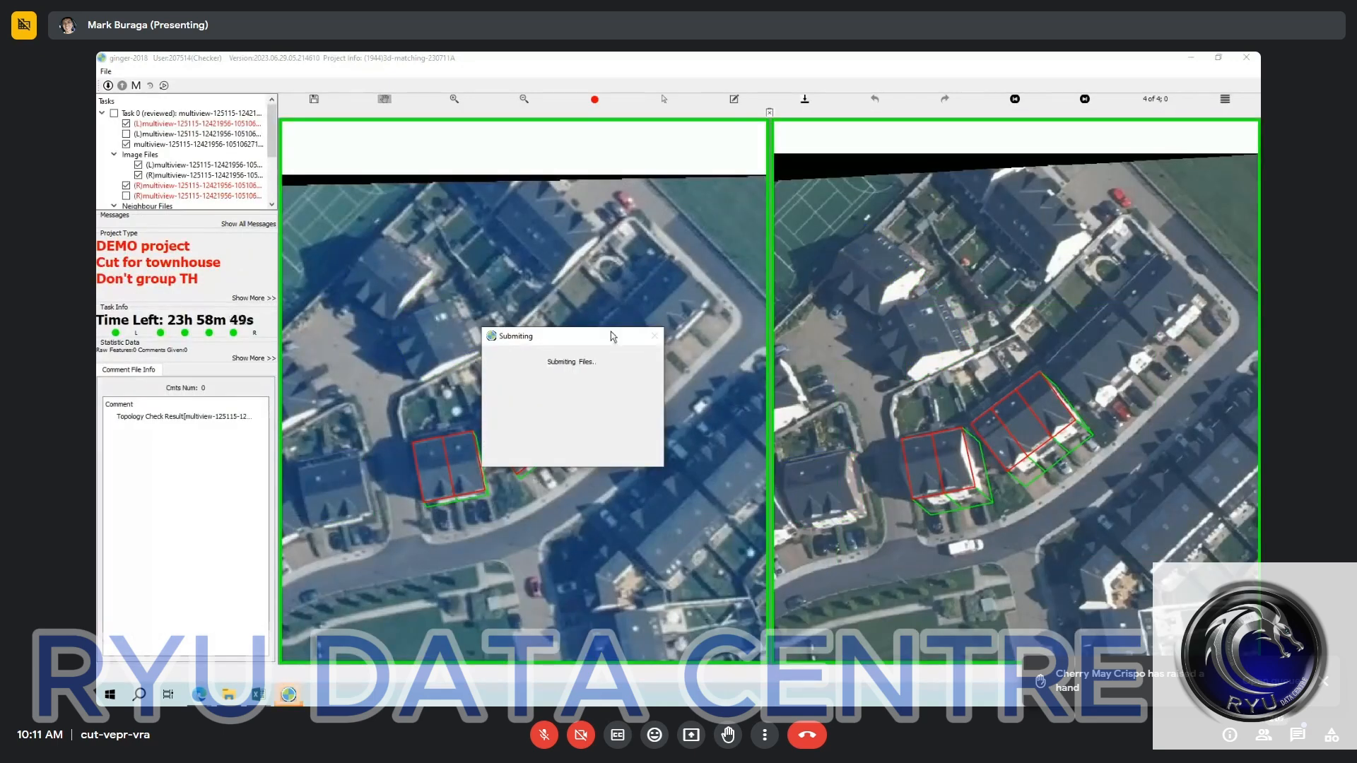
{"action": "left_click_drag", "start_coordinate": [610, 337], "coordinate": [596, 264]}
{"action": "mouse_move", "coordinate": [293, 700]}
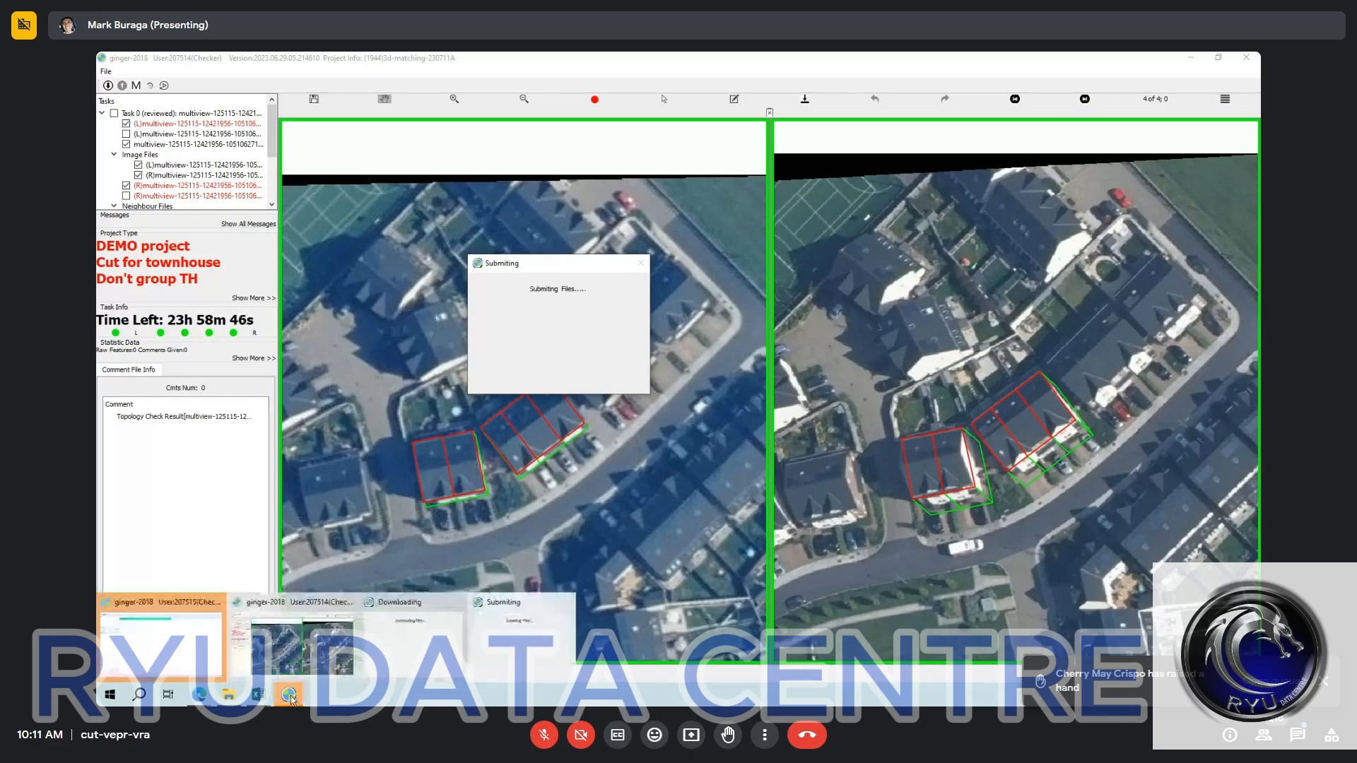